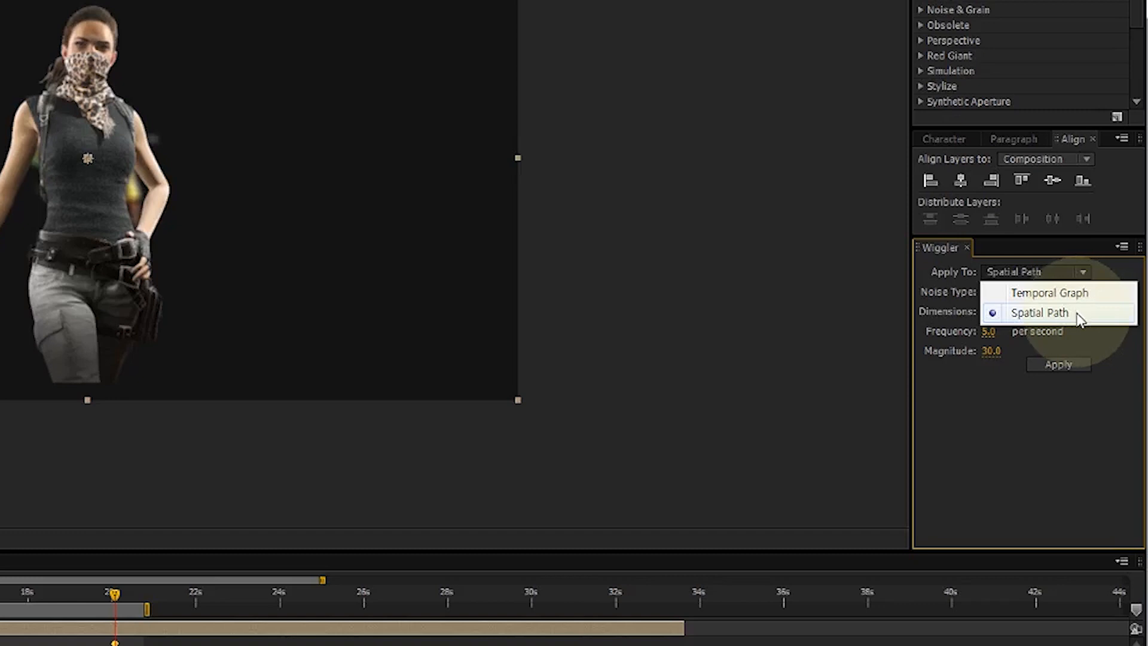
- Configure Wiggler with Spatial Path, Smooth noise and All Independently dimensions, and apply it to the z_out_total layer's Position keyframes
{"action": "left_click", "coordinate": [1080, 318]}
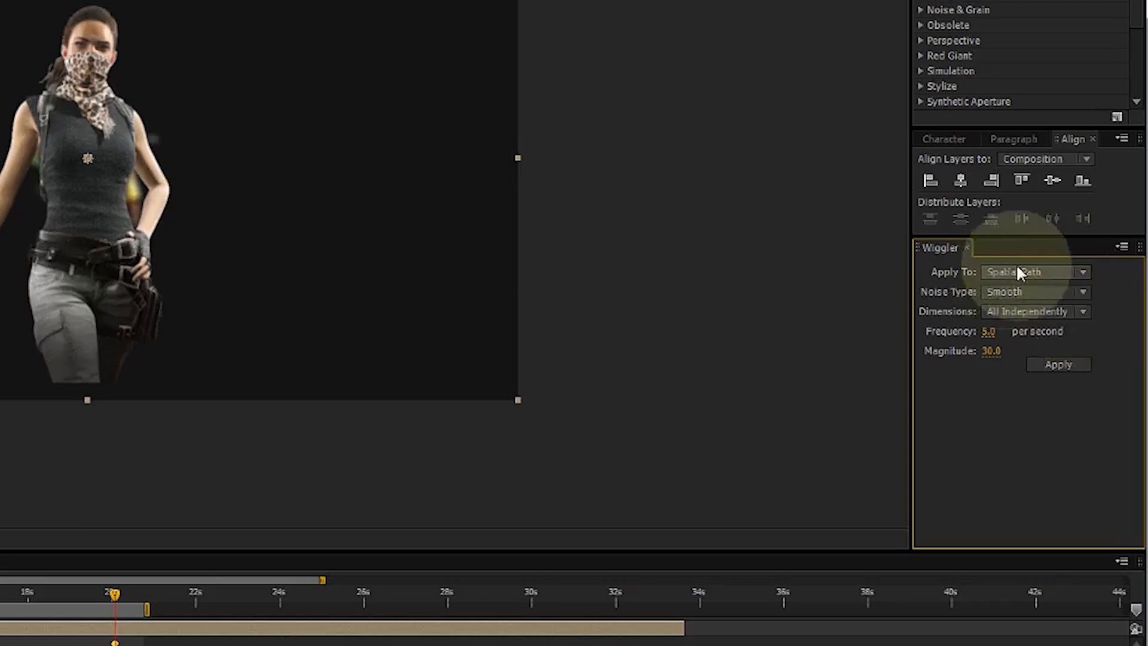
{"action": "left_click", "coordinate": [1049, 291]}
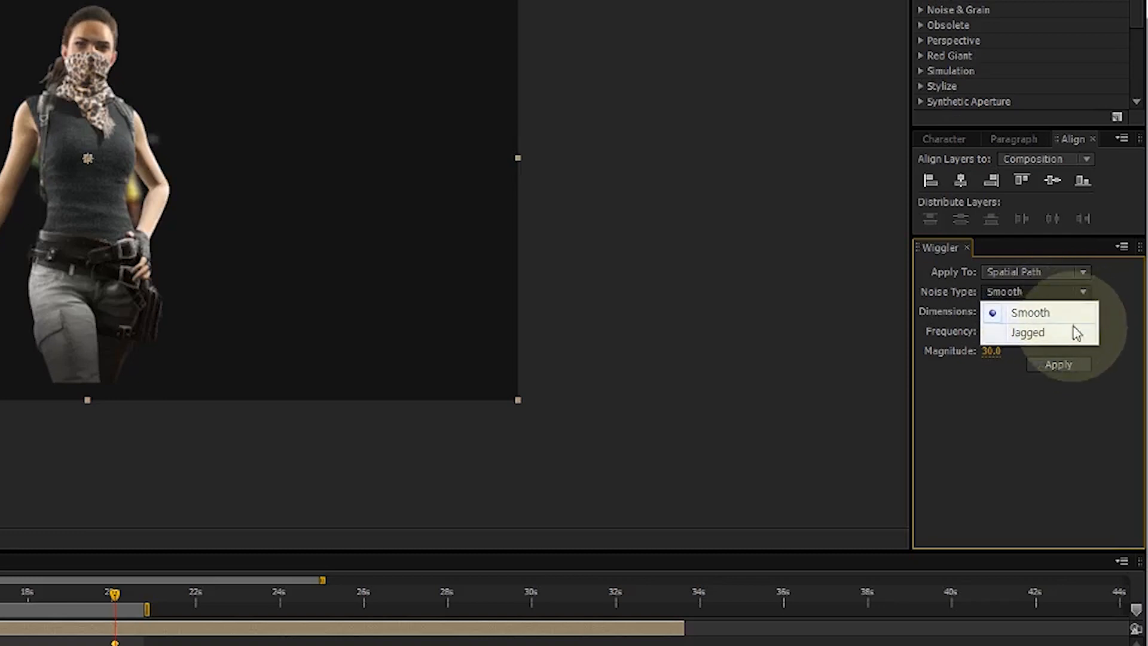
{"action": "left_click", "coordinate": [1071, 314]}
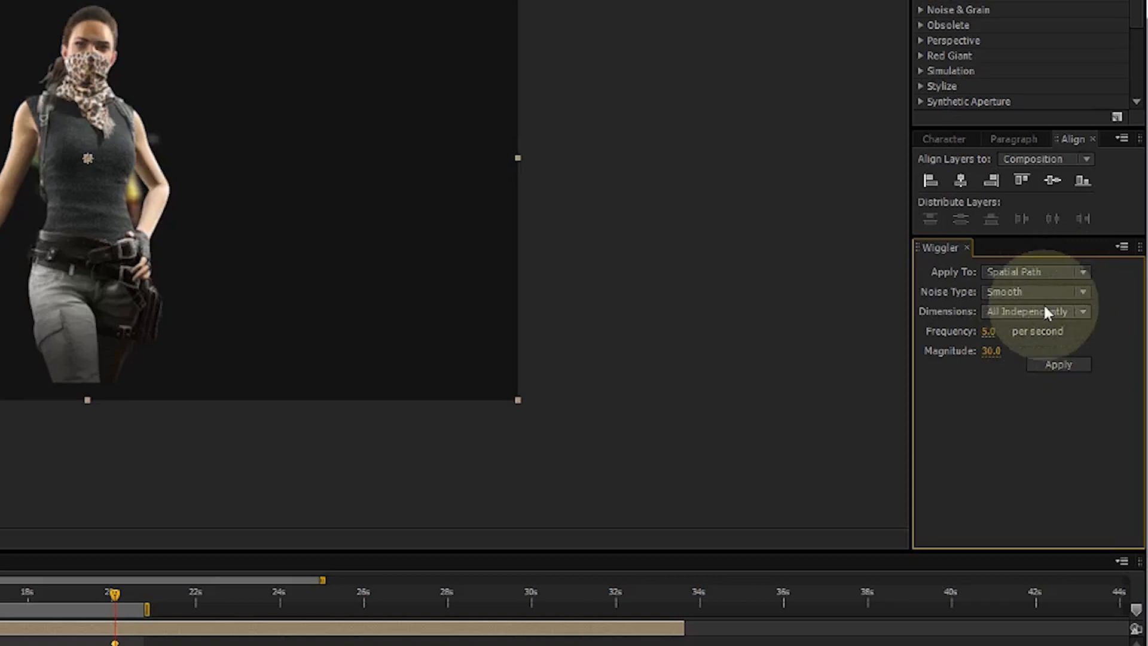
{"action": "left_click", "coordinate": [1055, 312]}
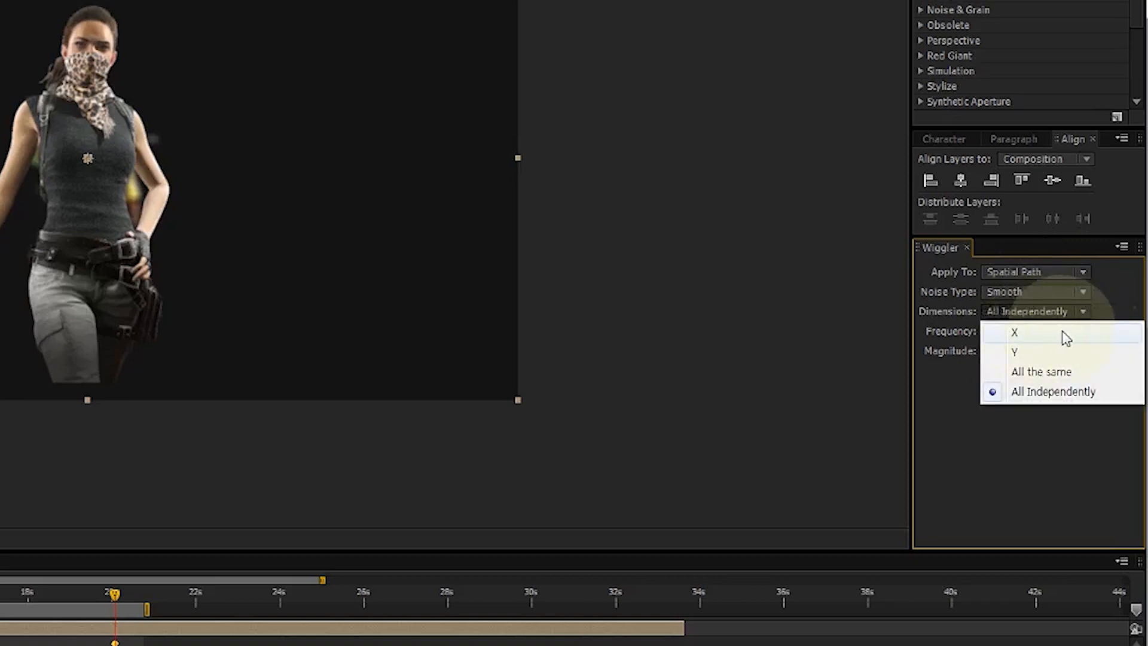
{"action": "left_click", "coordinate": [1039, 393]}
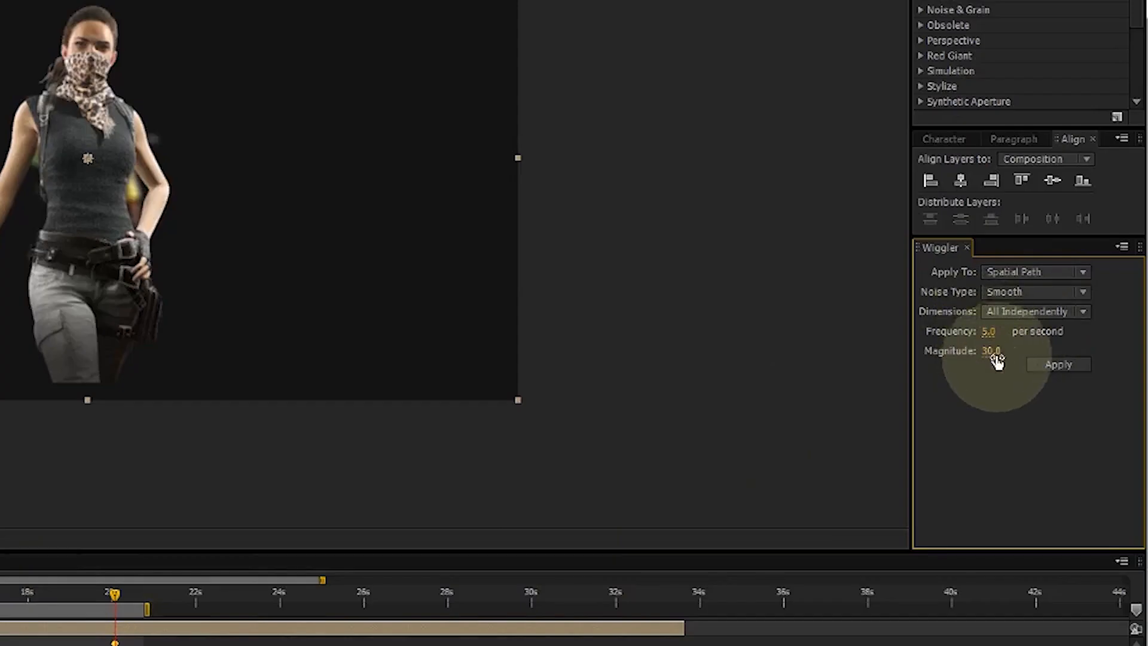
{"action": "left_click_drag", "start_coordinate": [997, 358], "coordinate": [992, 355]}
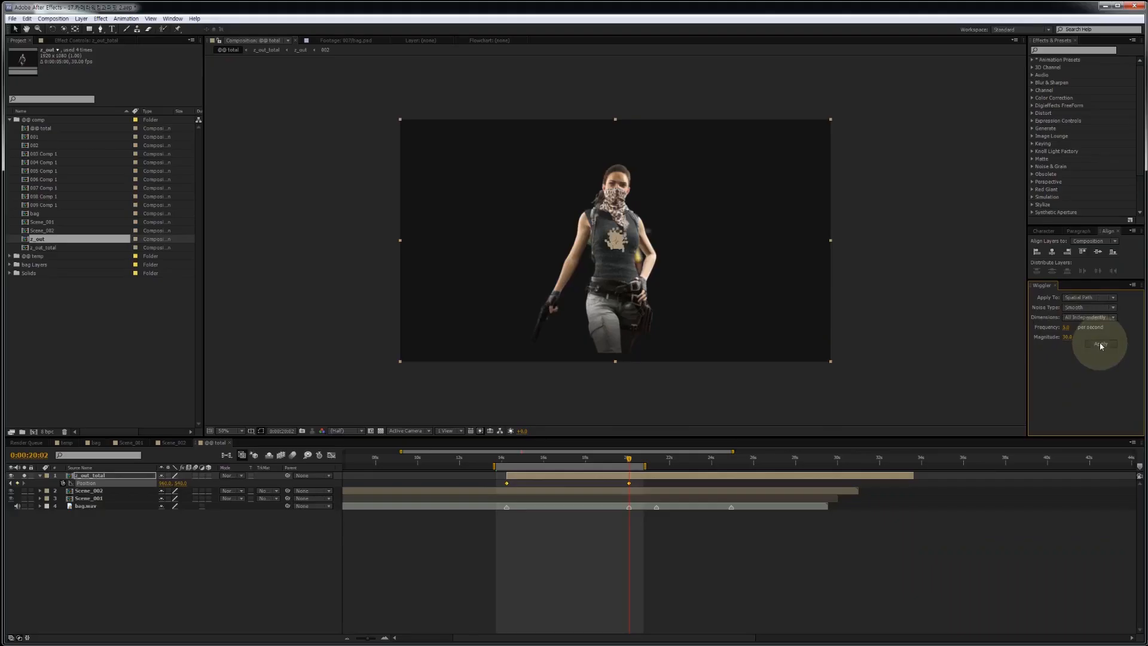
{"action": "left_click", "coordinate": [1102, 346]}
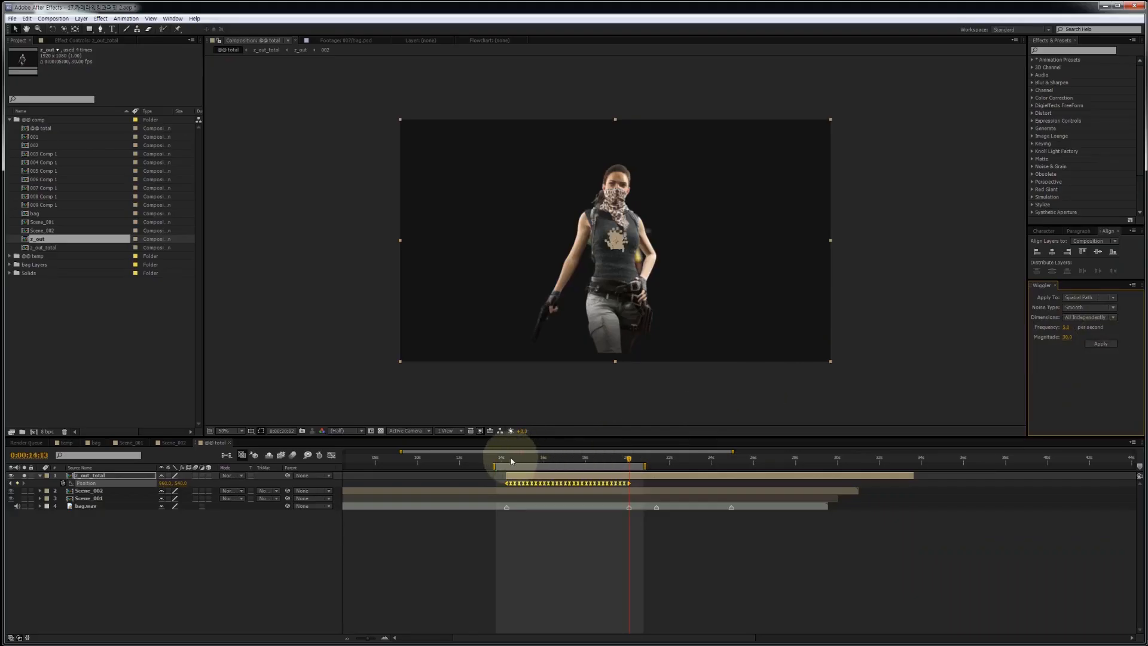
{"action": "mouse_move", "coordinate": [512, 460]}
{"action": "left_mouse_down"}
{"action": "mouse_move", "coordinate": [635, 470]}
{"action": "mouse_move", "coordinate": [555, 462]}
{"action": "mouse_move", "coordinate": [610, 464]}
{"action": "mouse_move", "coordinate": [526, 472]}
{"action": "left_mouse_up"}
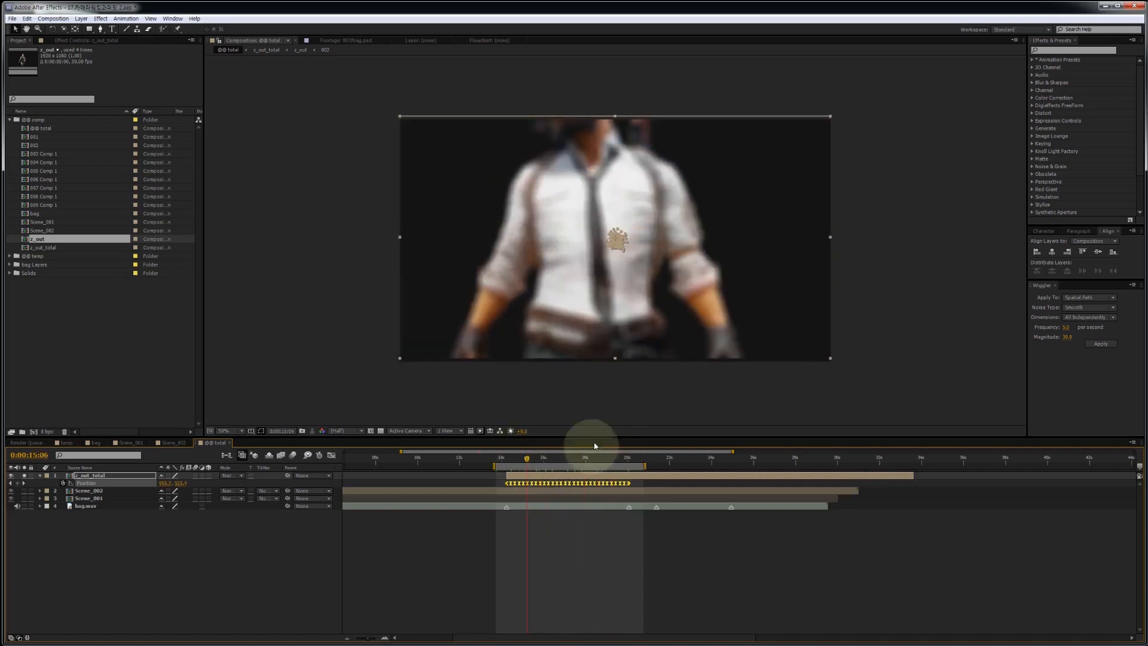
- Thin out the early wiggled Position keyframes on z_out_total by deleting individual keyframes between the remaining ones
{"action": "left_click", "coordinate": [498, 482]}
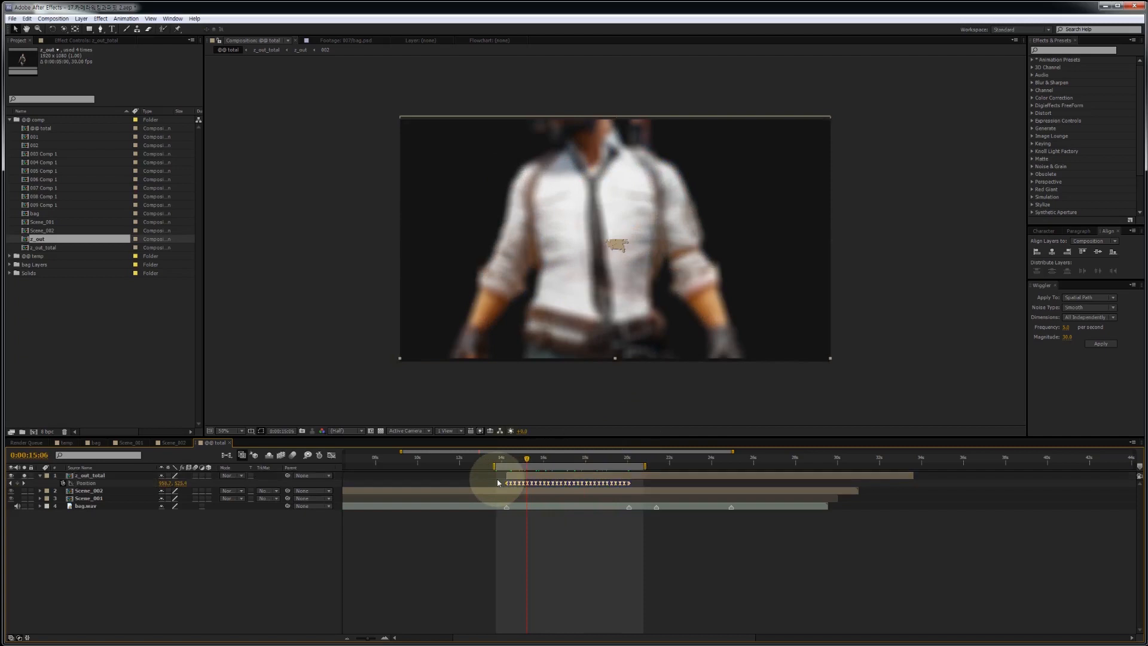
{"action": "left_click", "coordinate": [513, 485]}
{"action": "key", "text": "Delete"}
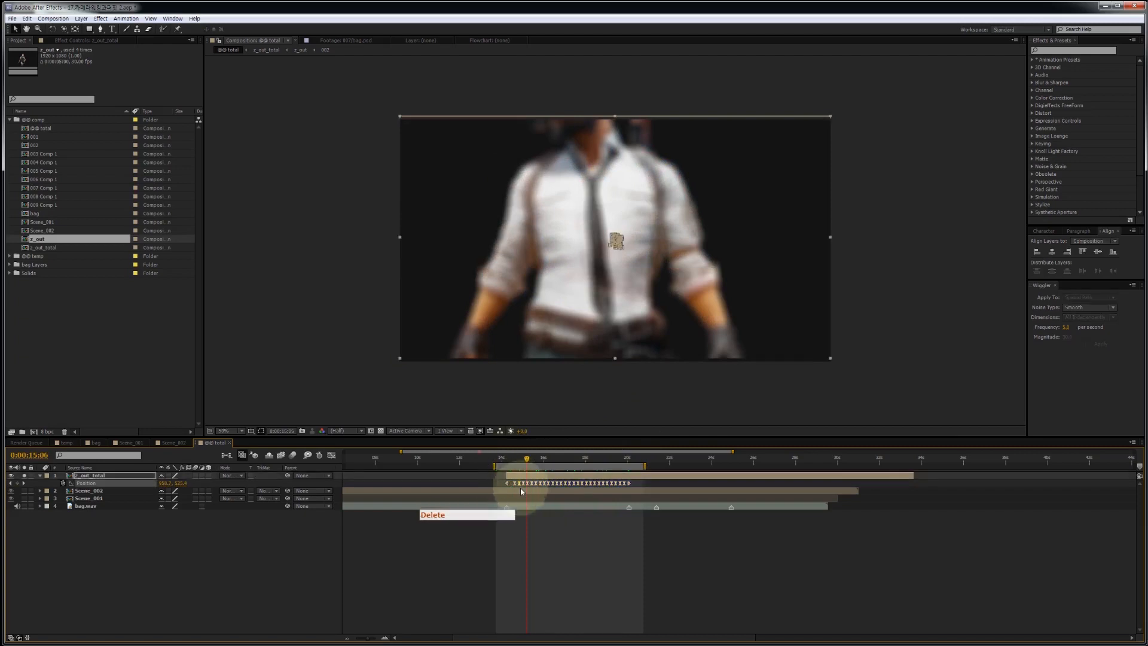
{"action": "left_click", "coordinate": [527, 483]}
{"action": "key", "text": "Delete"}
{"action": "left_click", "coordinate": [536, 483]}
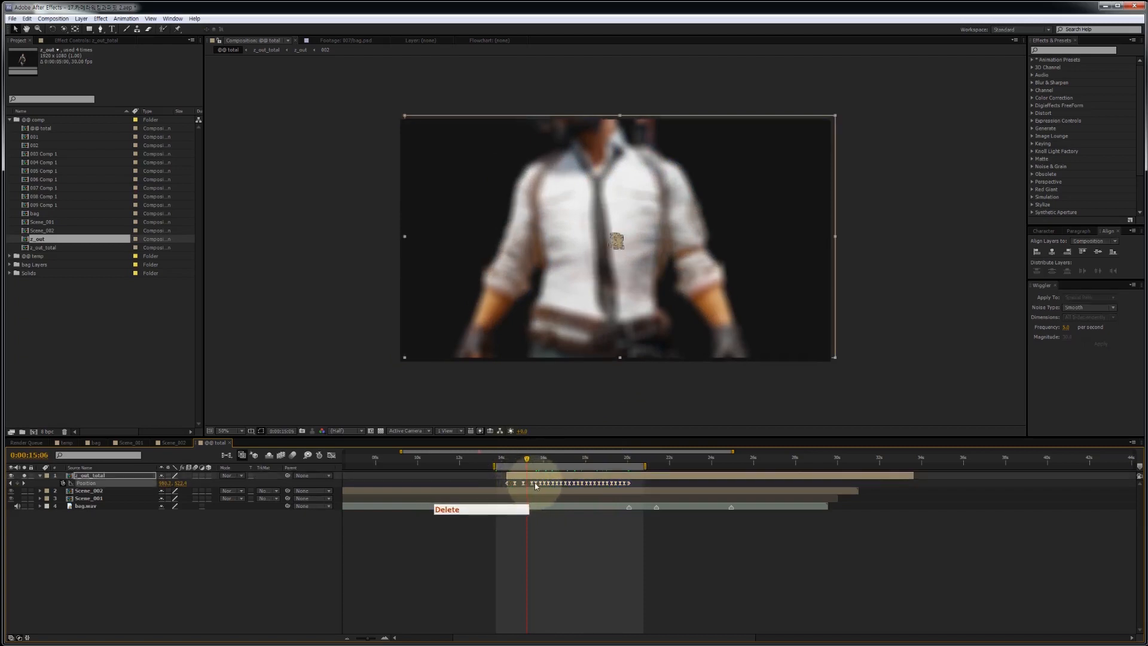
{"action": "key", "text": "Delete"}
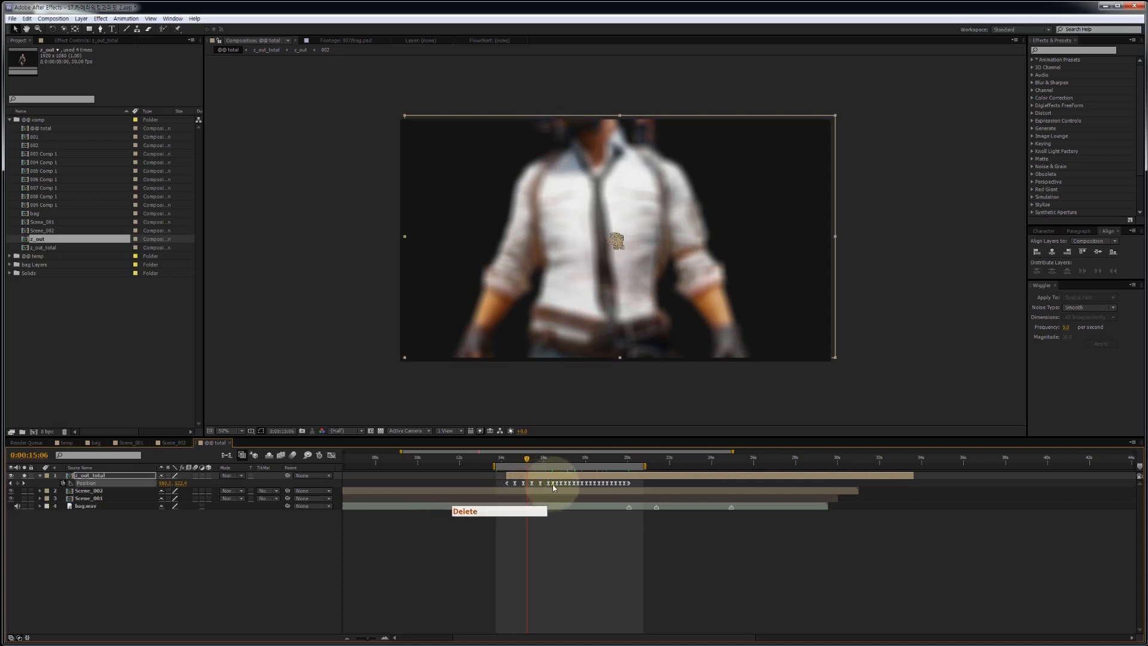
{"action": "left_click", "coordinate": [553, 483]}
{"action": "key", "text": "Delete"}
{"action": "left_click", "coordinate": [560, 483]}
{"action": "key", "text": "Delete"}
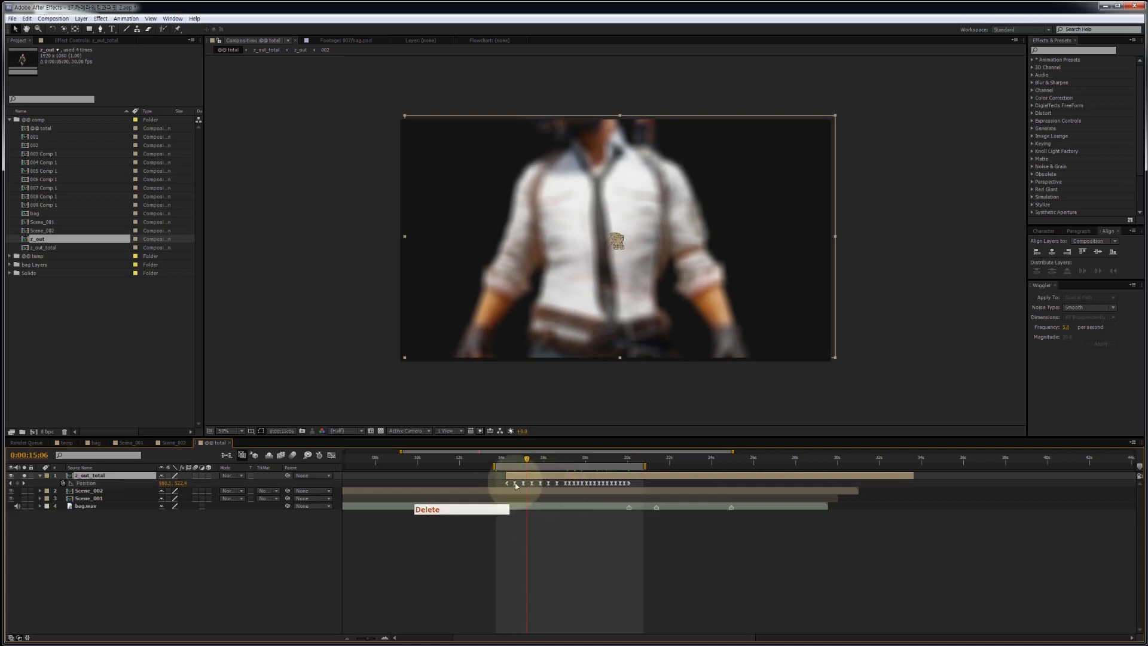
{"action": "left_click", "coordinate": [515, 483]}
{"action": "key", "text": "Delete"}
{"action": "left_click", "coordinate": [552, 531]}
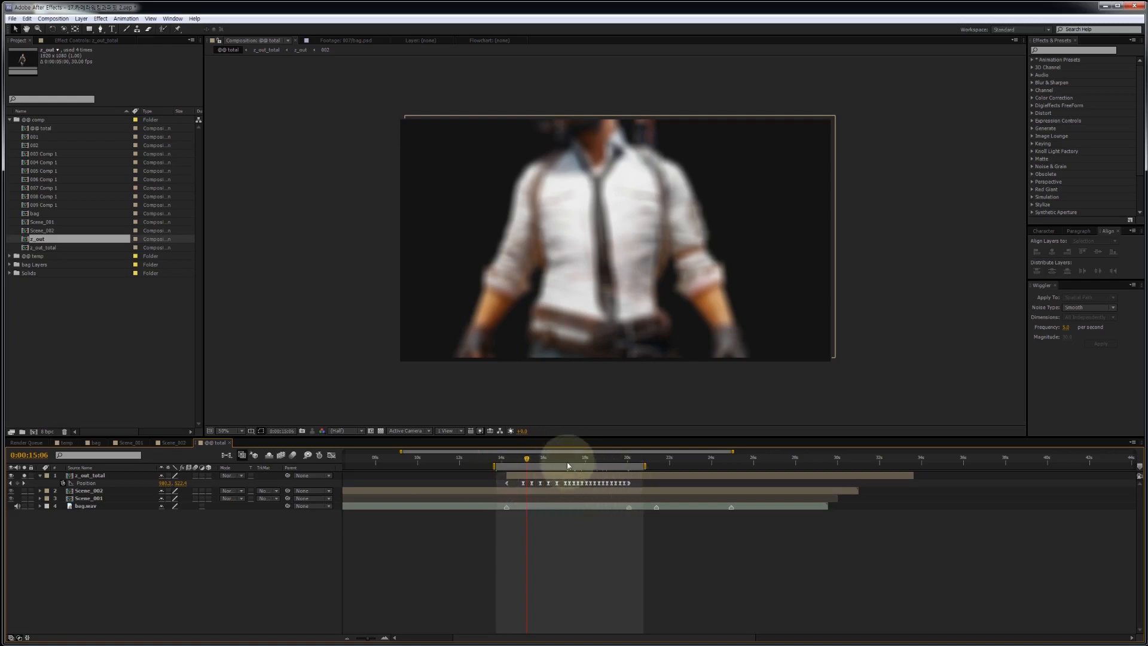
- Add the Motion Tile effect with Mirror Edges enabled to the z_out_total layer
{"action": "left_click_drag", "start_coordinate": [542, 460], "coordinate": [590, 460]}
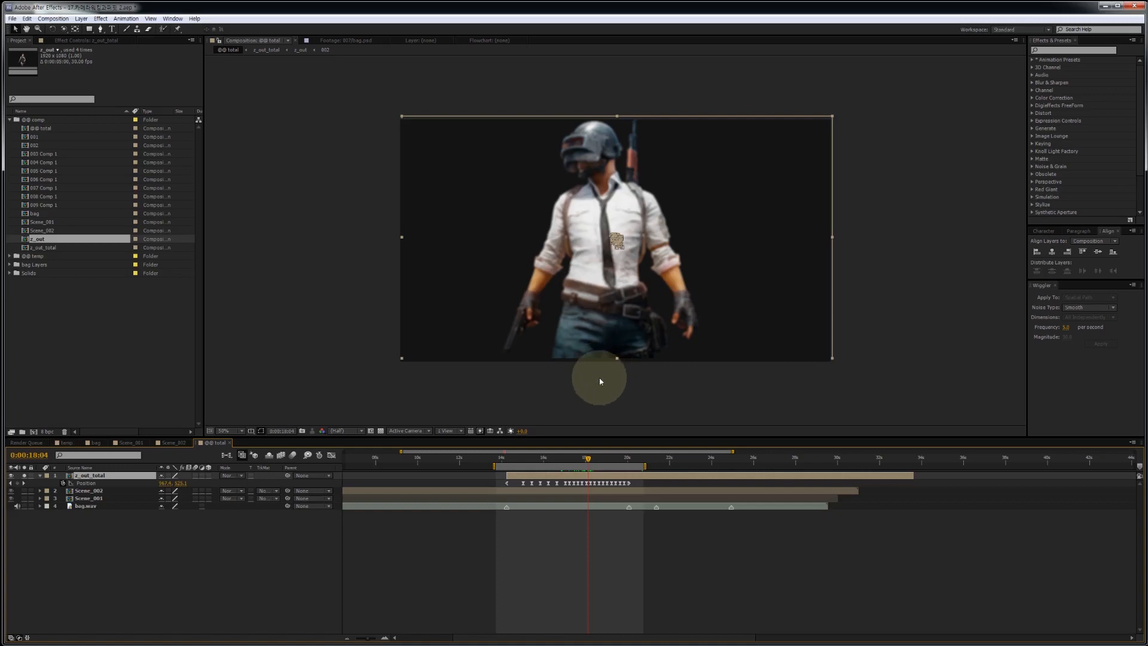
{"action": "left_click", "coordinate": [587, 458]}
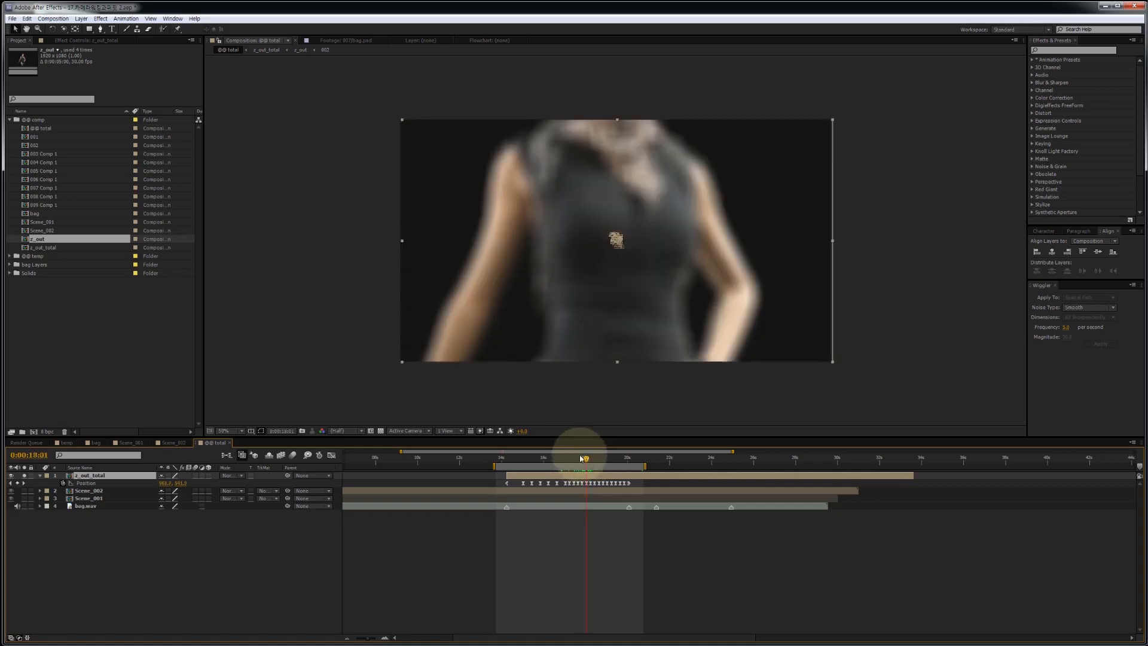
{"action": "left_click_drag", "start_coordinate": [585, 458], "coordinate": [582, 459]}
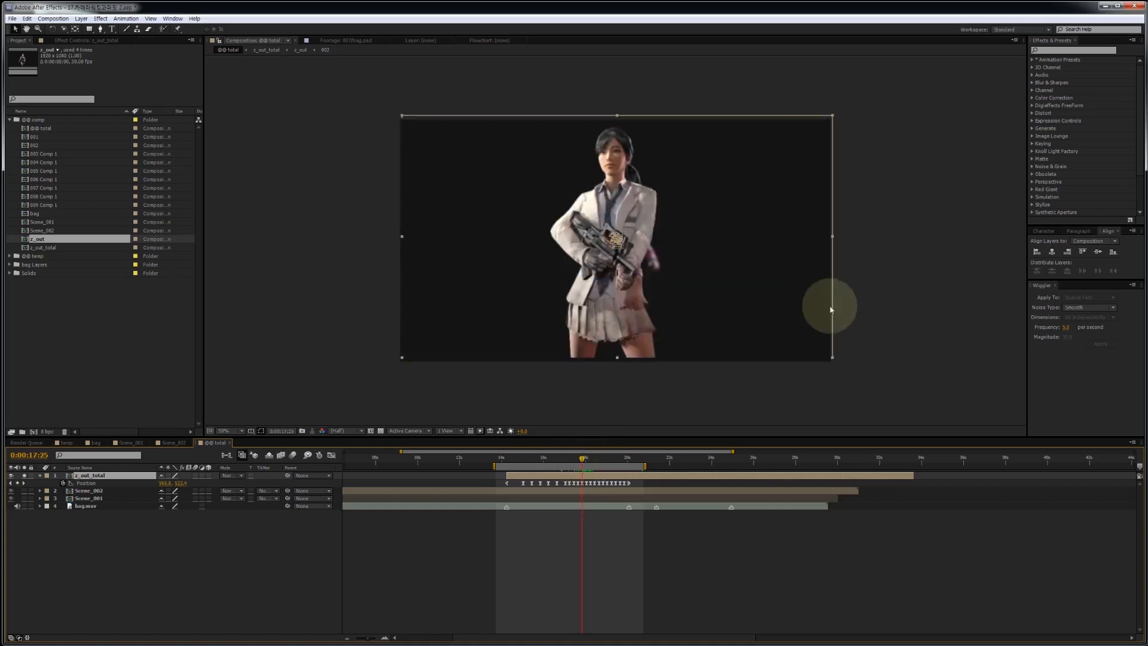
{"action": "left_click", "coordinate": [1075, 50]}
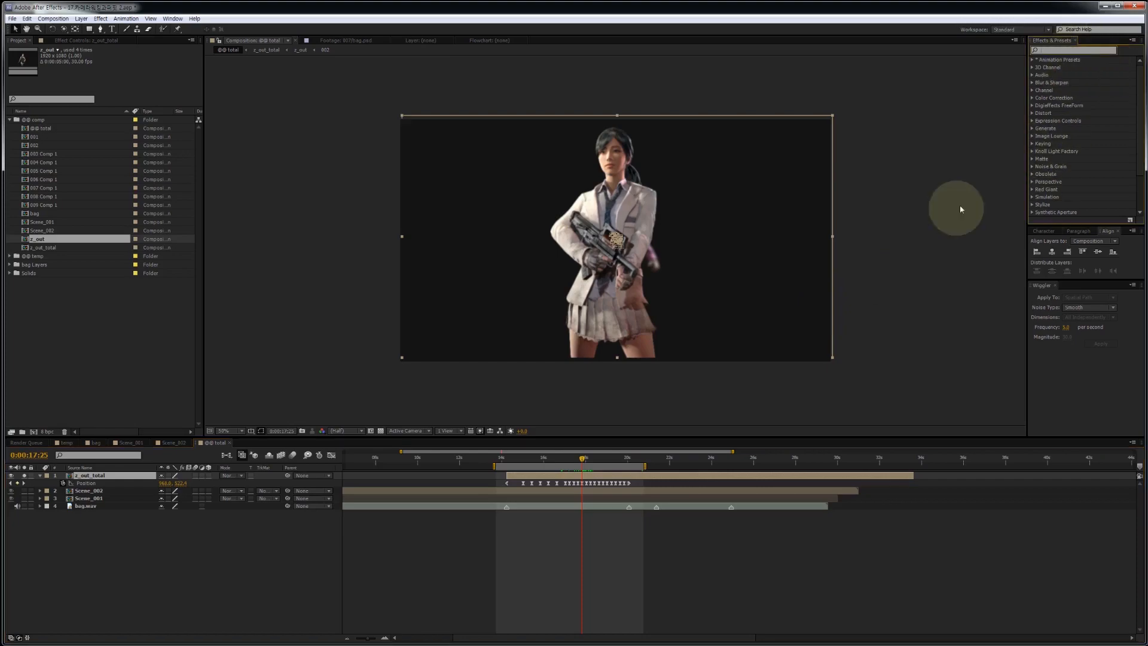
{"action": "type", "text": "tile"}
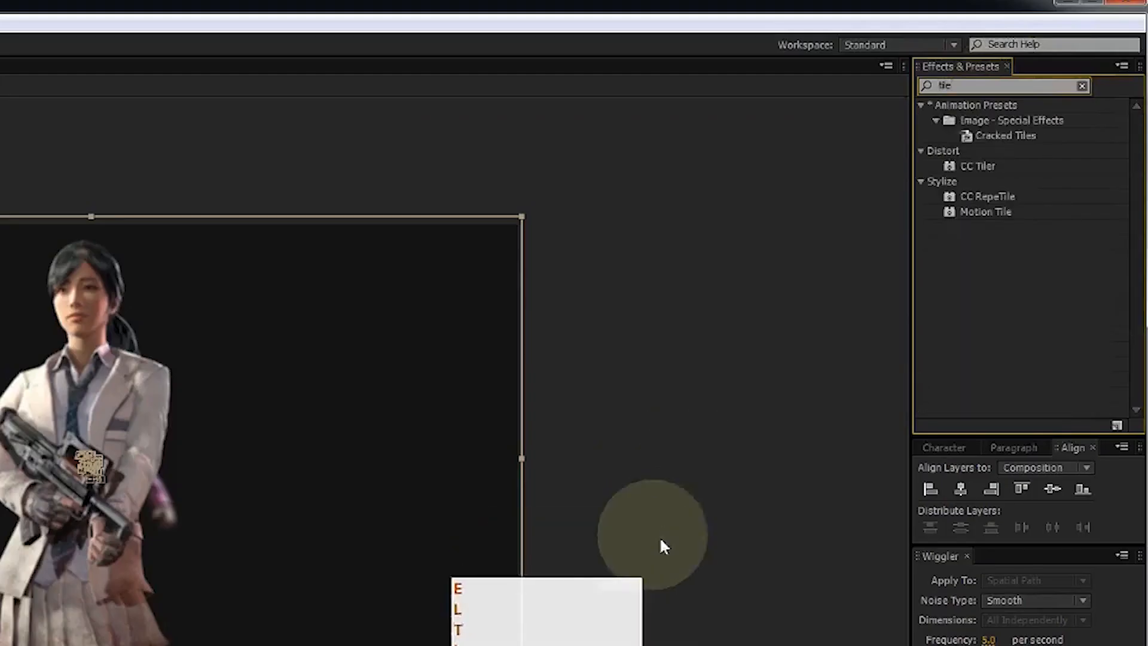
{"action": "left_click", "coordinate": [982, 212]}
{"action": "double_click", "coordinate": [984, 213]}
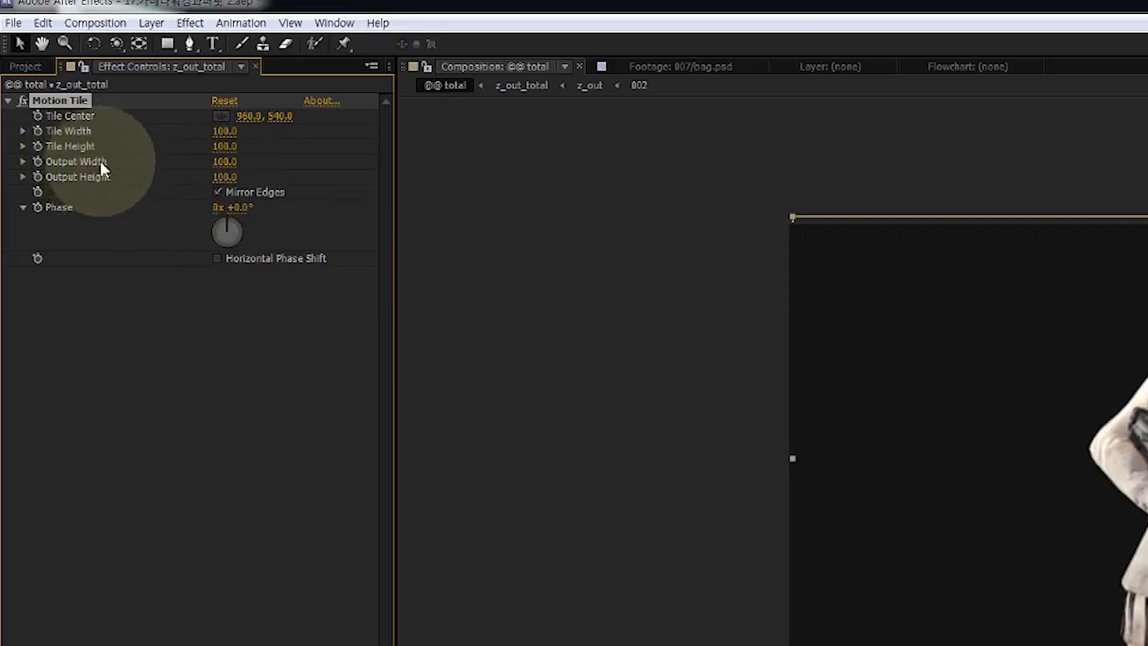
- Set Motion Tile's output width and output height to 500 and turn off solo on the z_out_total layer
{"action": "left_click", "coordinate": [226, 161]}
{"action": "type", "text": "5"}
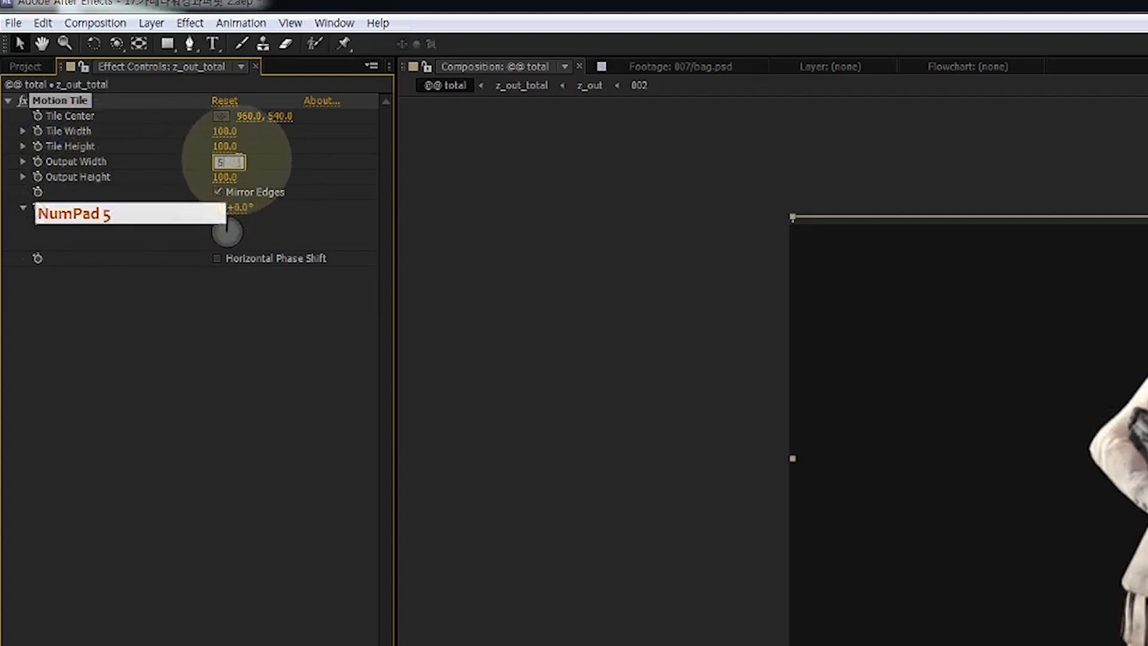
{"action": "type", "text": "00"}
{"action": "key", "text": "Tab"}
{"action": "type", "text": "500"}
{"action": "key", "text": "Return"}
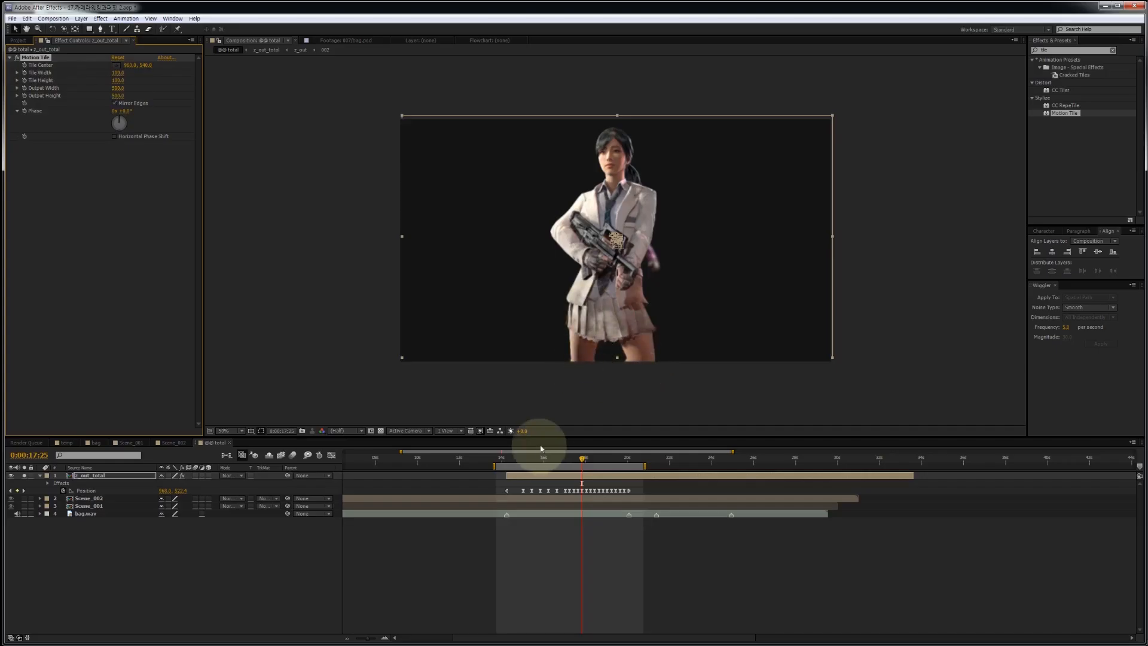
{"action": "left_click_drag", "start_coordinate": [529, 462], "coordinate": [664, 461]}
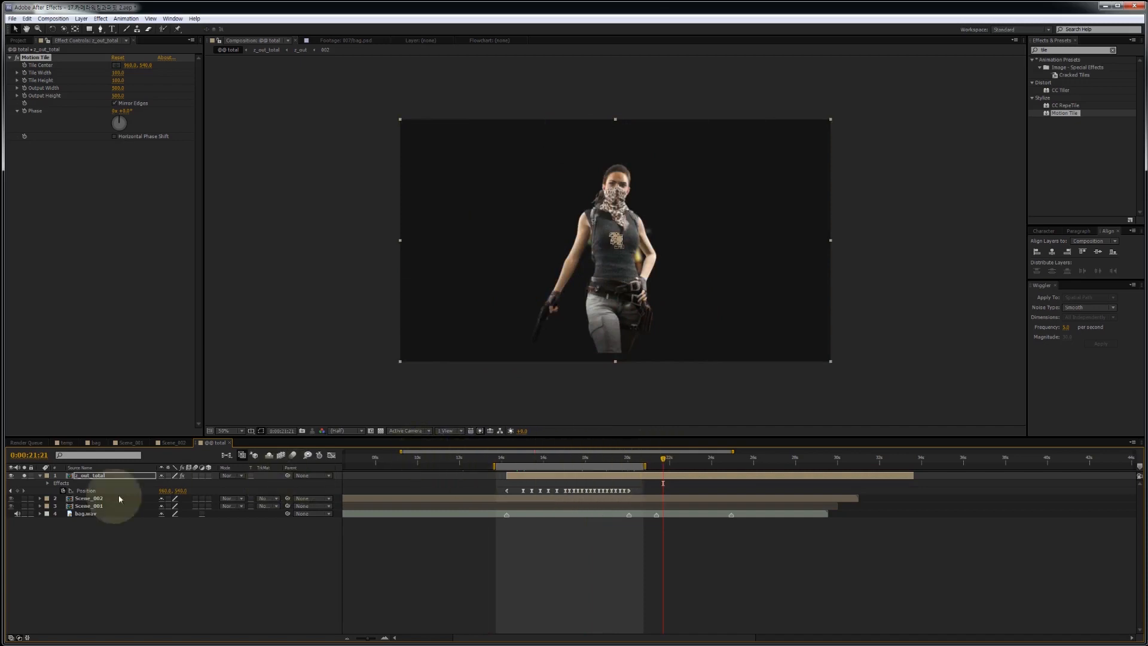
{"action": "left_click", "coordinate": [24, 477]}
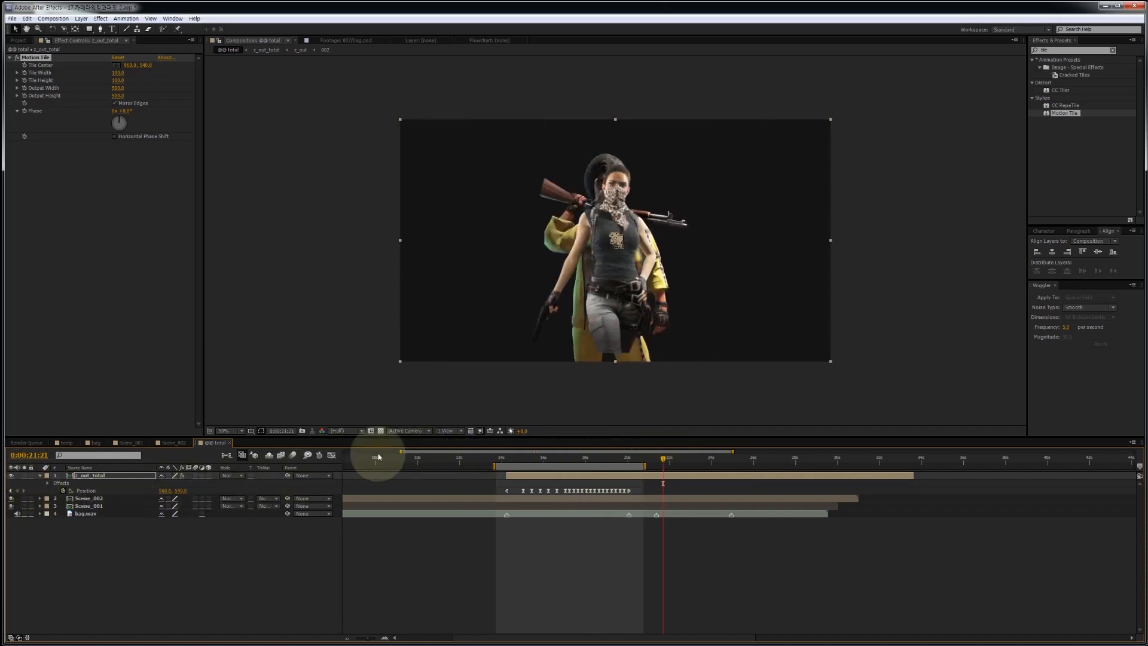
{"action": "left_click_drag", "start_coordinate": [377, 458], "coordinate": [642, 460]}
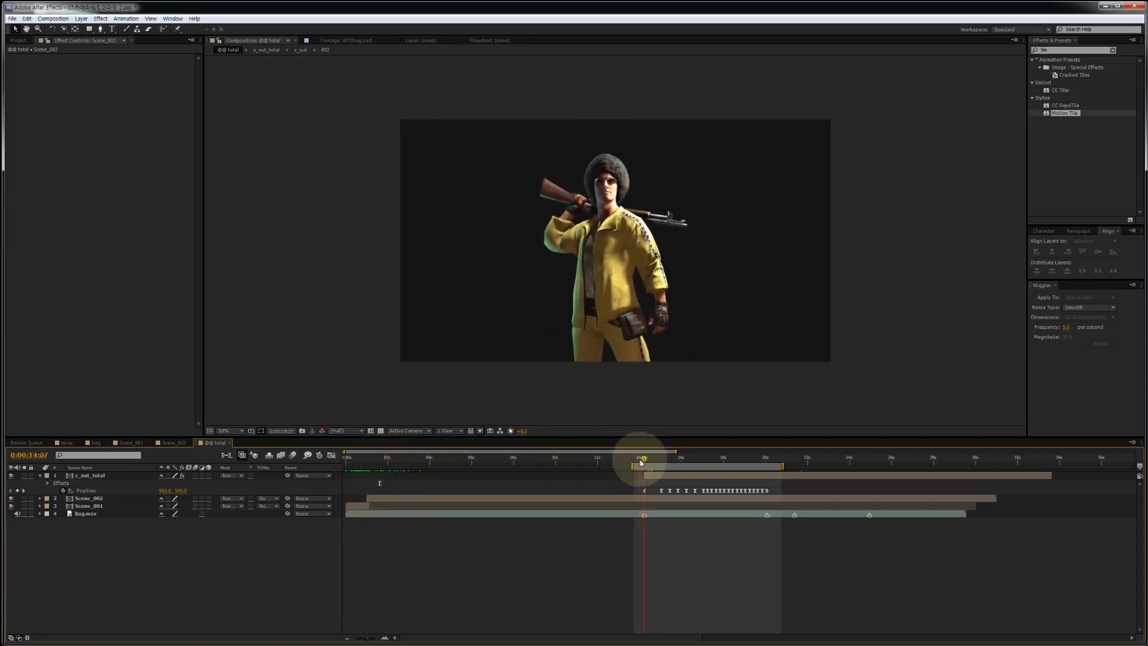
- Copy layers 001 to 004 from the temp composition and paste them above Scene_002 in @@ total
{"action": "left_click", "coordinate": [67, 443]}
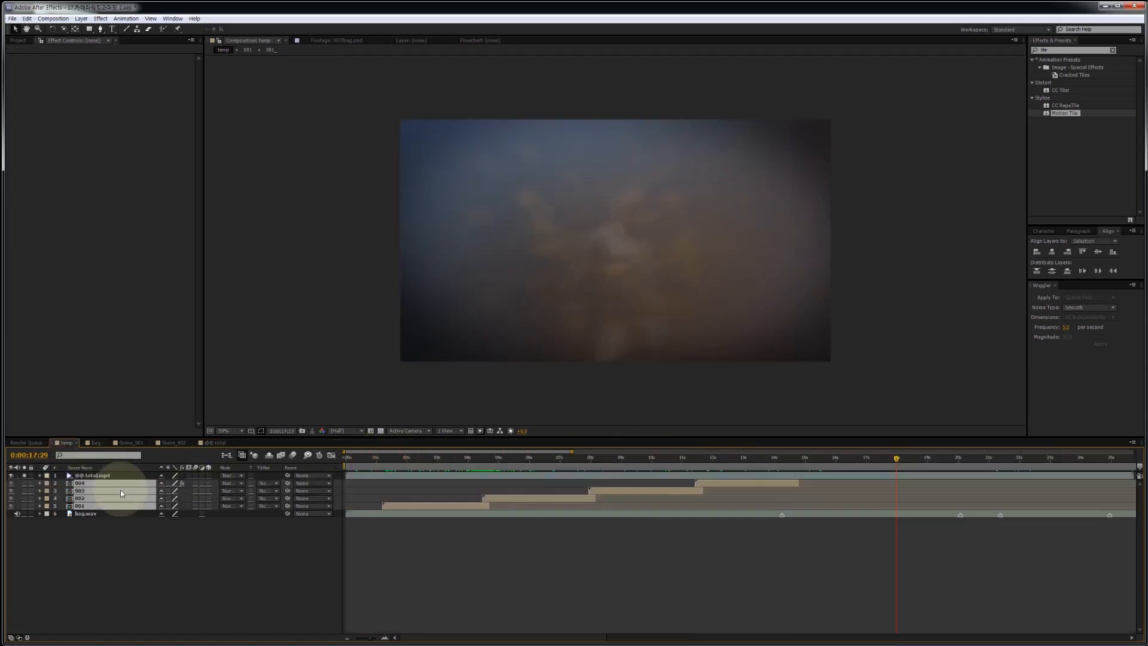
{"action": "left_click", "coordinate": [84, 483]}
{"action": "left_click", "coordinate": [78, 506], "text": "shift"}
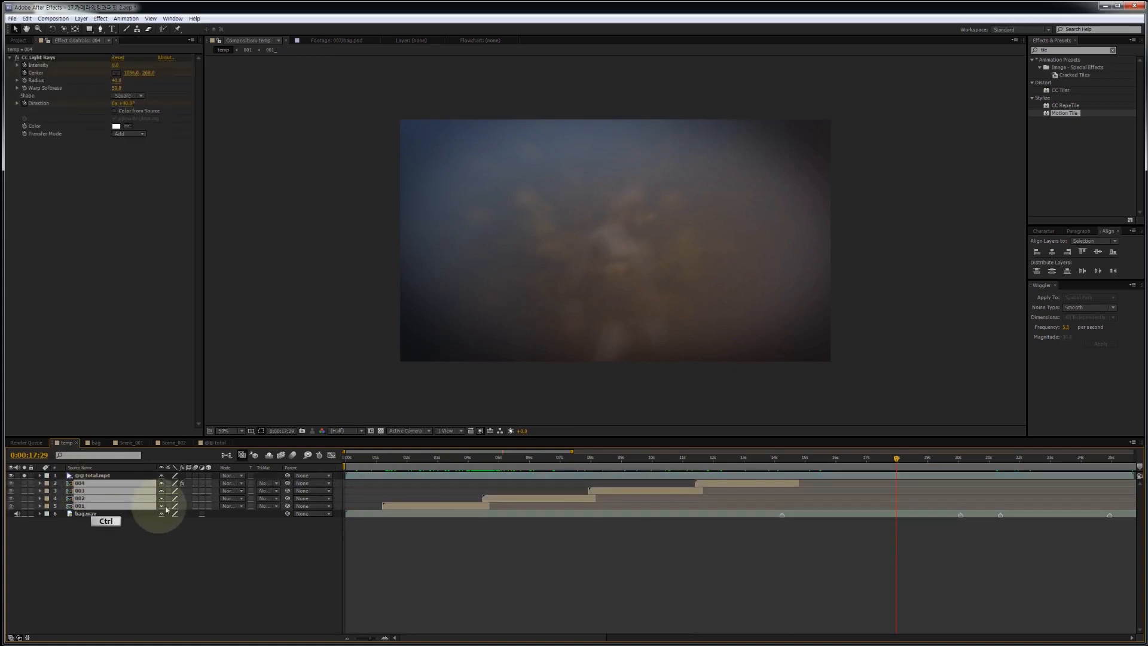
{"action": "key", "text": "ctrl+c"}
{"action": "left_click", "coordinate": [215, 443]}
{"action": "left_click", "coordinate": [85, 497]}
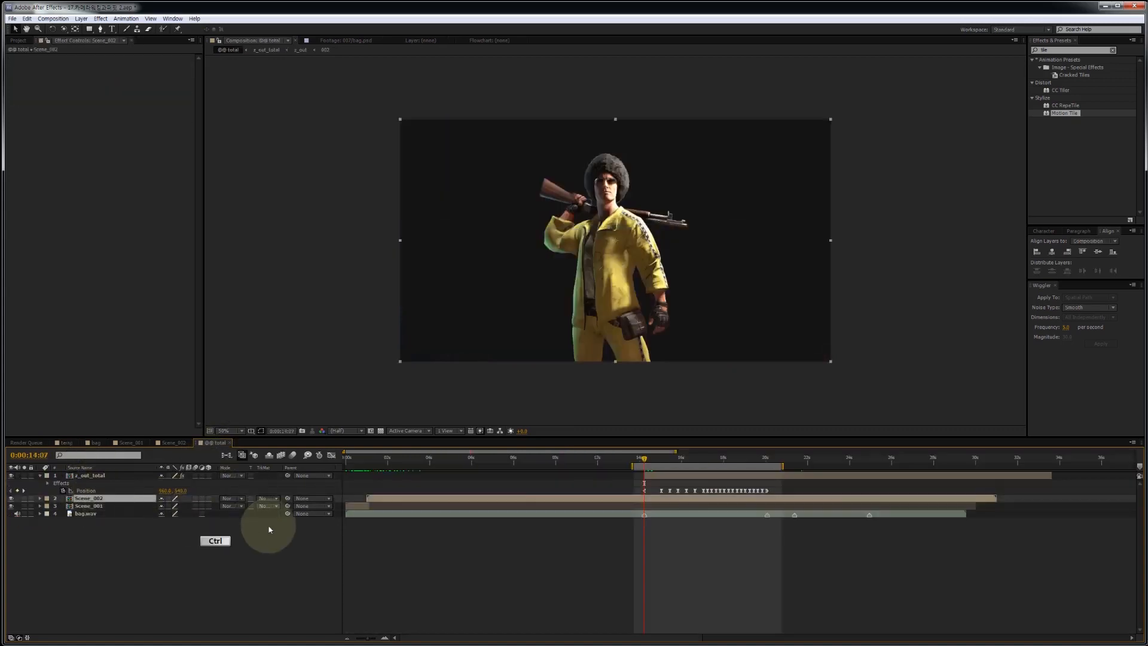
{"action": "key", "text": "ctrl+v"}
- Delete the Scene_002 and Scene_001 layers from the @@ total composition
{"action": "left_click", "coordinate": [141, 549]}
{"action": "left_click", "coordinate": [104, 529]}
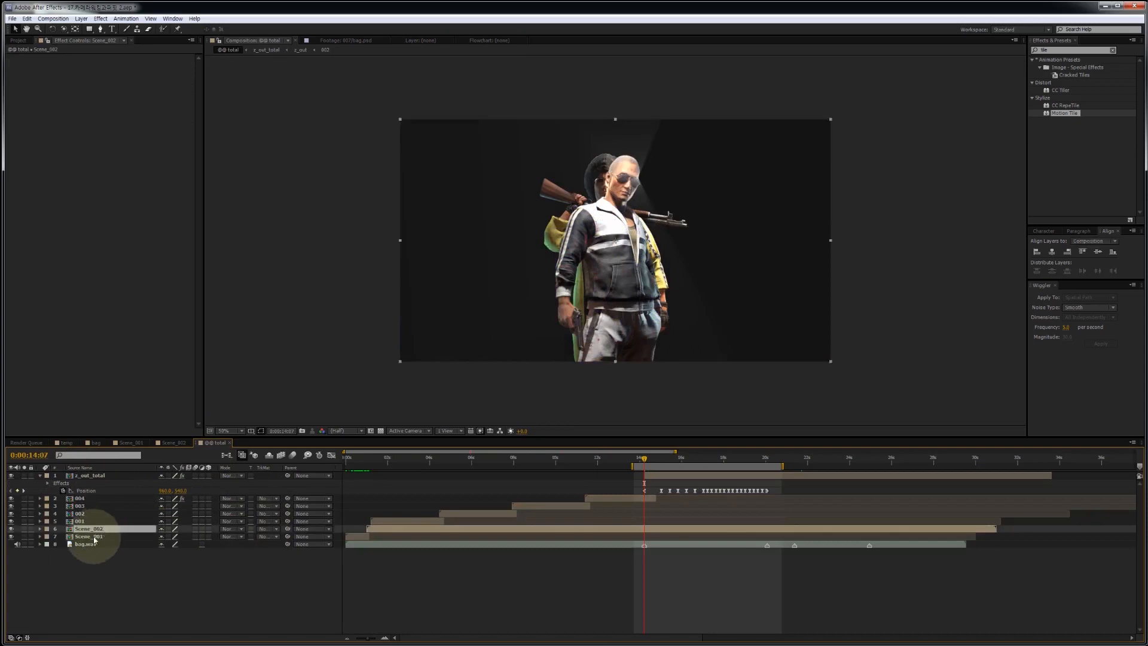
{"action": "left_click", "coordinate": [89, 537], "text": "shift"}
{"action": "key", "text": "Delete"}
- Extend the end of layer 004 in @@ total to about 15:00 s, overlapping the start of z_out_total
{"action": "left_click", "coordinate": [357, 469]}
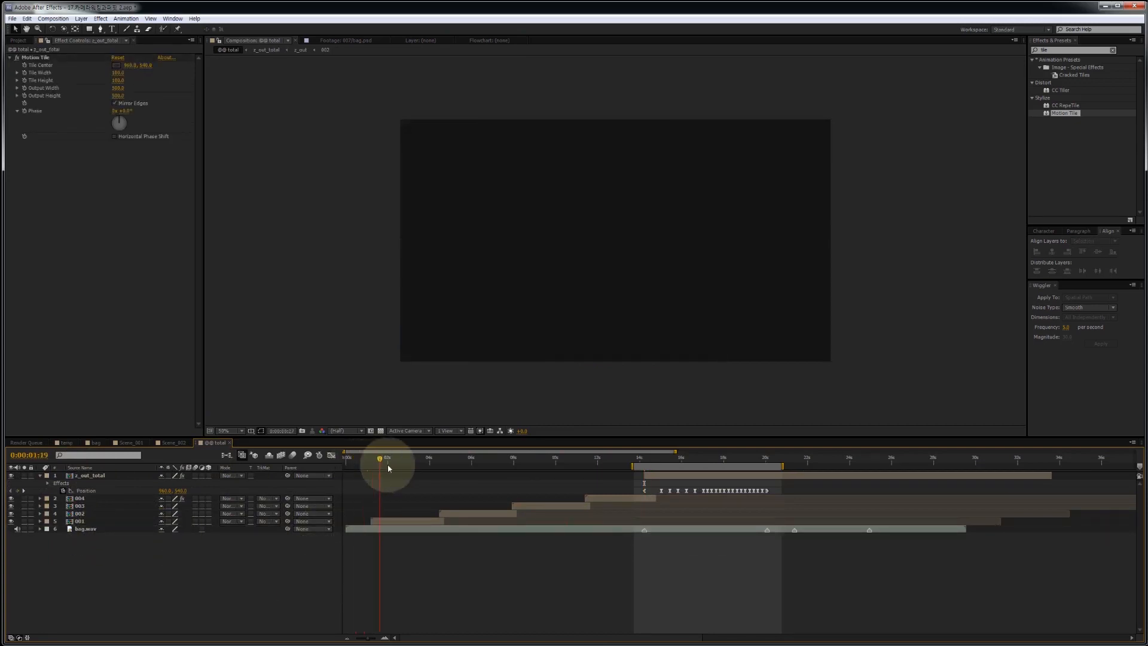
{"action": "left_click_drag", "start_coordinate": [389, 468], "coordinate": [662, 504]}
{"action": "key", "text": "equal"}
{"action": "key", "text": "equal"}
{"action": "key", "text": "equal"}
{"action": "left_click", "coordinate": [628, 462]}
{"action": "left_click", "coordinate": [607, 328]}
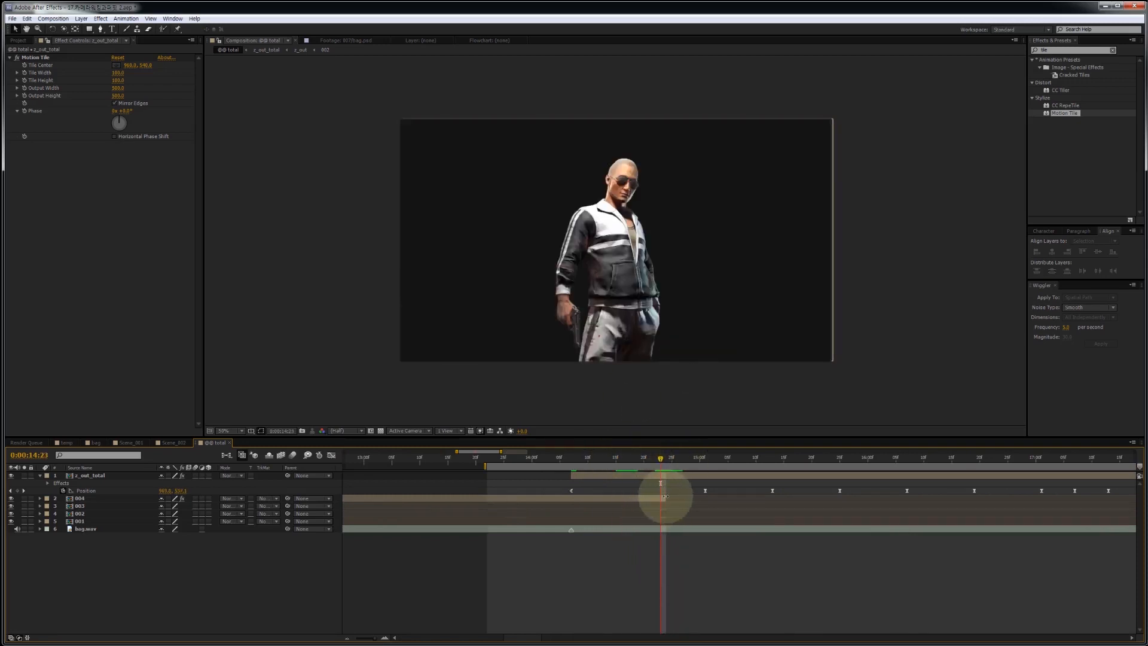
{"action": "left_click", "coordinate": [665, 497]}
{"action": "left_click_drag", "start_coordinate": [660, 457], "coordinate": [929, 459]}
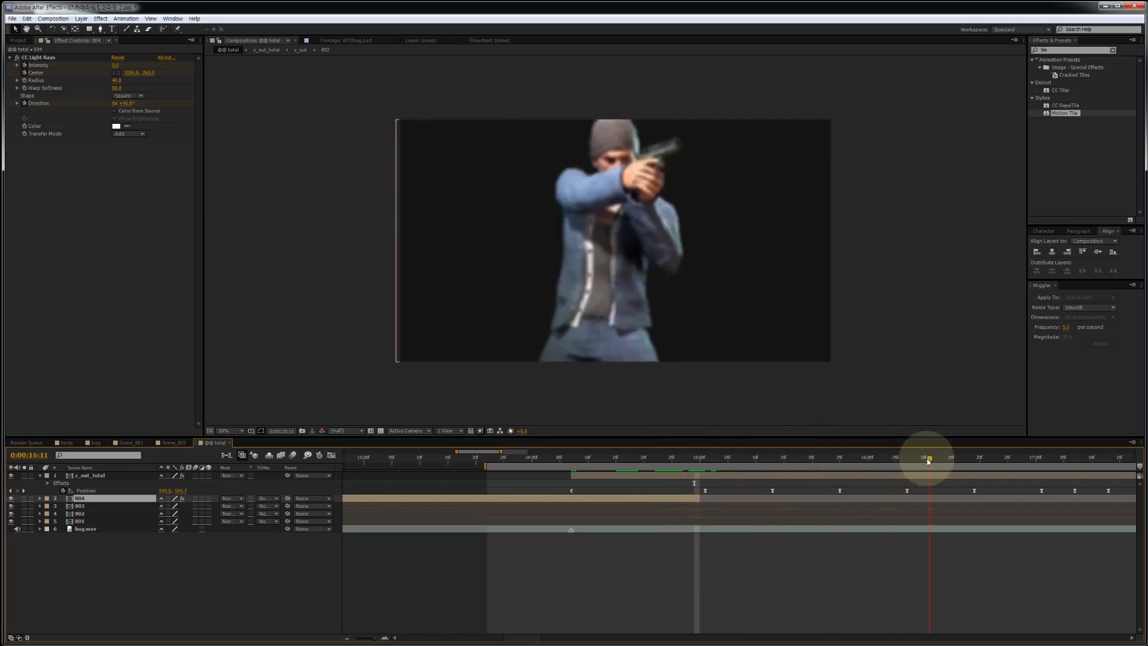
- Review the z_out_total section in @@ total and examine the frame at 0:00:21:01 in the temp composition
{"action": "key", "text": "minus"}
{"action": "key", "text": "minus"}
{"action": "key", "text": "minus"}
{"action": "left_click_drag", "start_coordinate": [879, 567], "coordinate": [653, 567]}
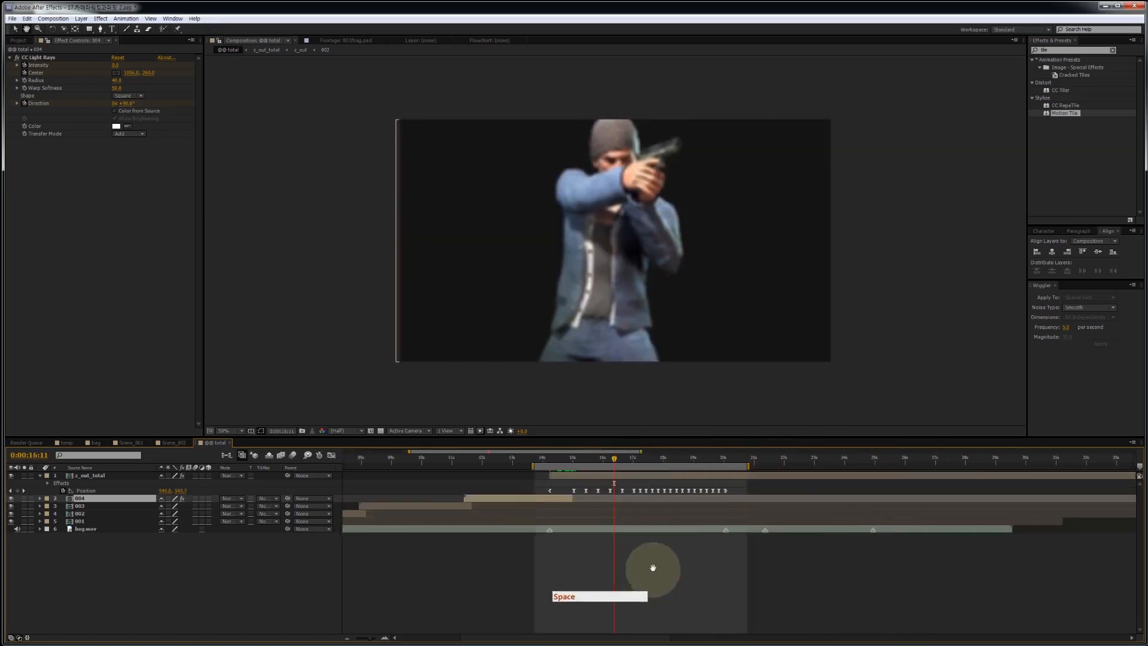
{"action": "left_click_drag", "start_coordinate": [619, 455], "coordinate": [730, 462]}
{"action": "left_click", "coordinate": [64, 443]}
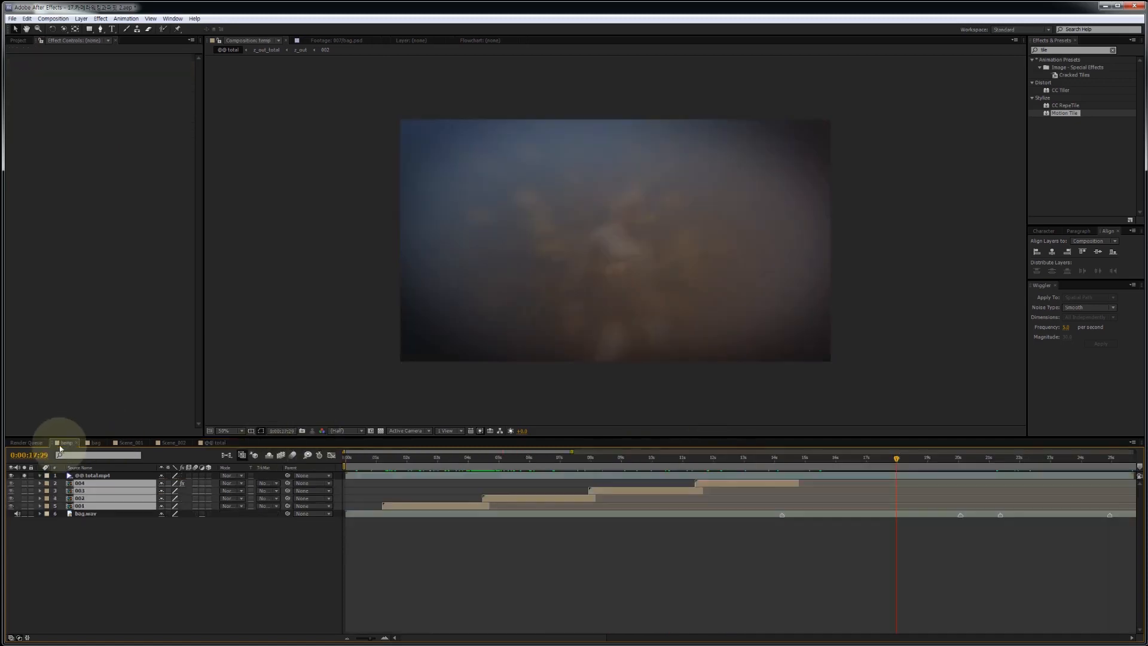
{"action": "left_click", "coordinate": [840, 458]}
{"action": "left_click_drag", "start_coordinate": [842, 464], "coordinate": [843, 464]}
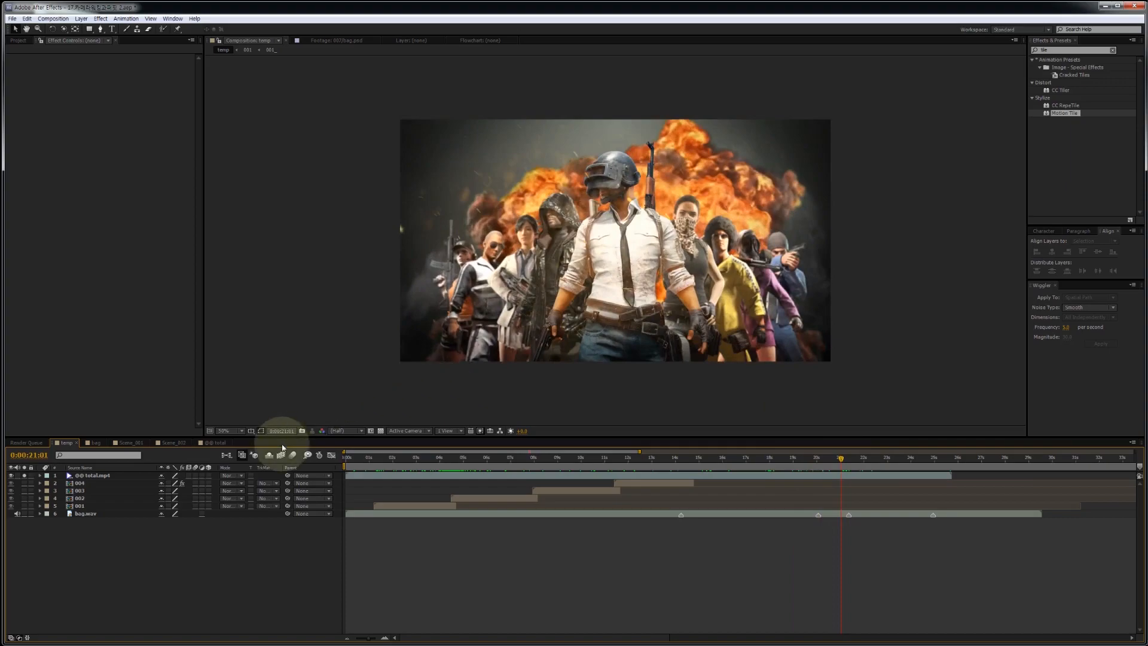
- Create a new 1920 × 1080, 30 fps composition named ending with a duration of 0:00:30:00
{"action": "key", "text": "ctrl+n"}
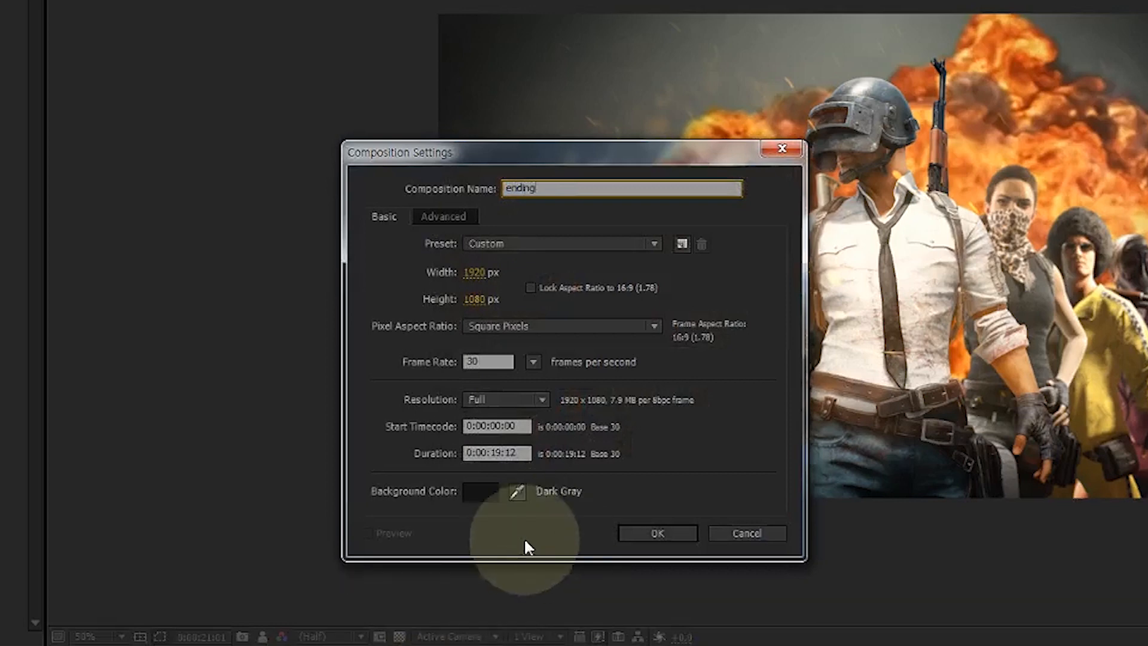
{"action": "left_click", "coordinate": [492, 453]}
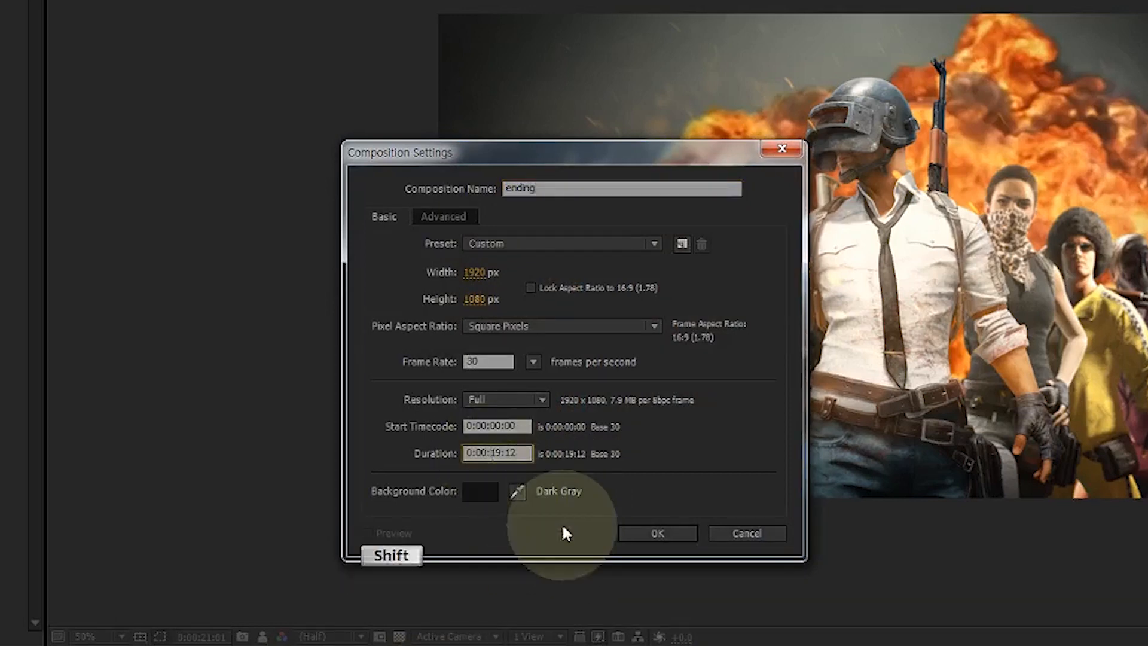
{"action": "key", "text": "shift+Right"}
{"action": "key", "text": "shift+Right"}
{"action": "type", "text": "2"}
{"action": "key", "text": "BackSpace"}
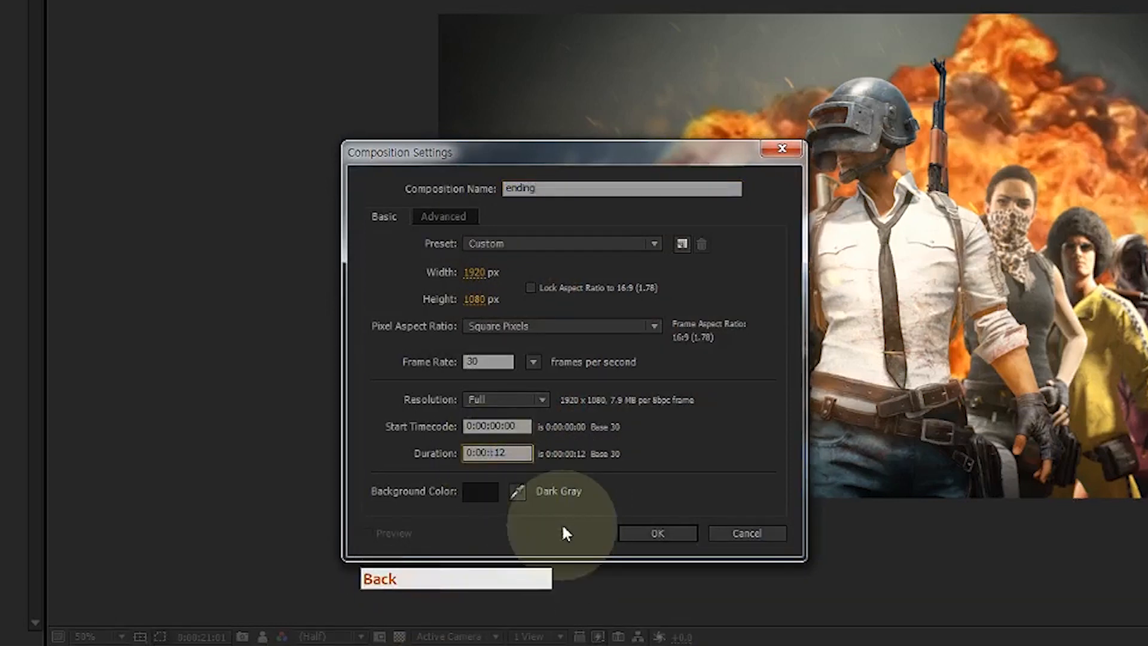
{"action": "type", "text": "30"}
{"action": "key", "text": "Right"}
{"action": "key", "text": "shift+Right"}
{"action": "key", "text": "shift+Right"}
{"action": "type", "text": "0"}
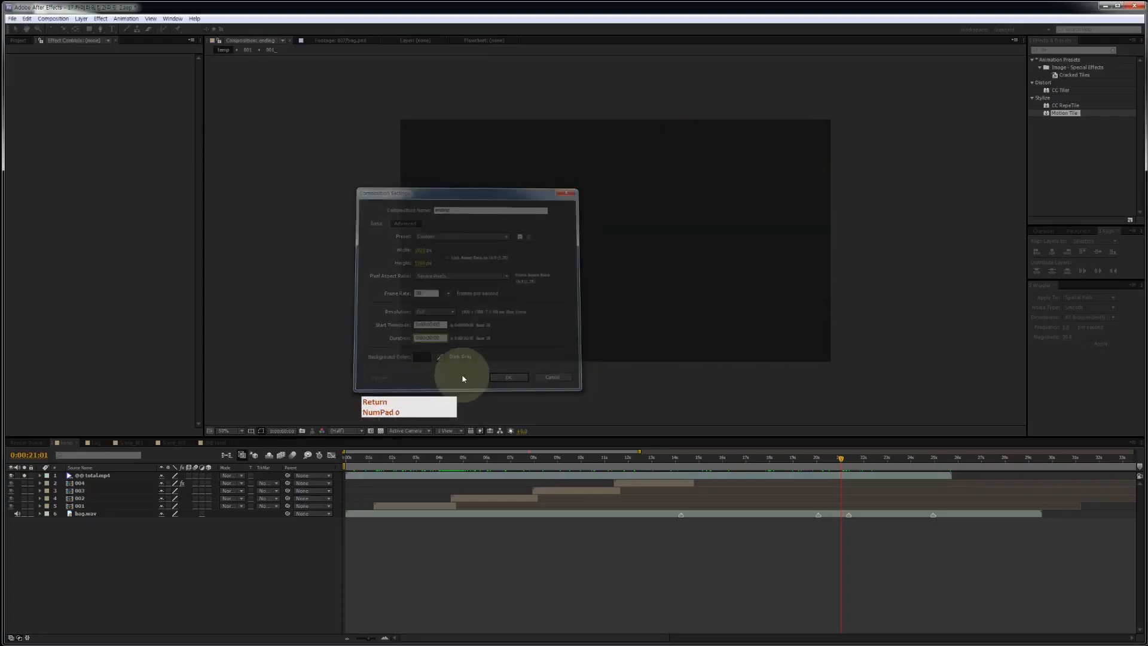
{"action": "key", "text": "Return"}
- Copy the nine character layers 001 to 009 from the bag composition and paste them into the ending composition
{"action": "left_click", "coordinate": [95, 443]}
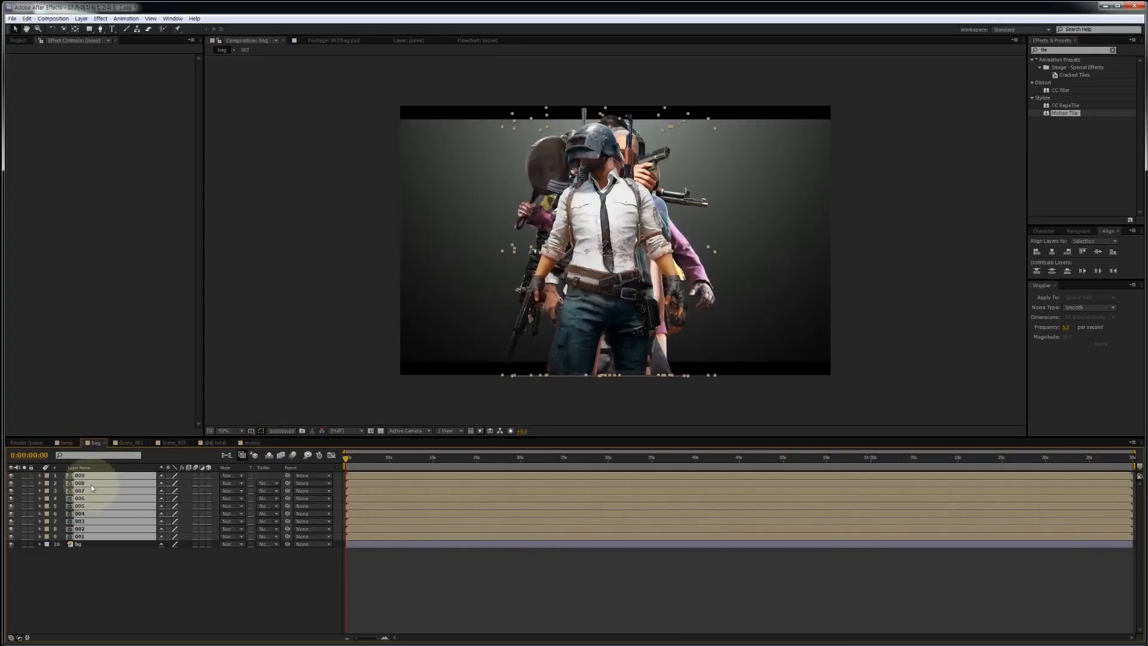
{"action": "key", "text": "ctrl+c"}
{"action": "left_click", "coordinate": [253, 443]}
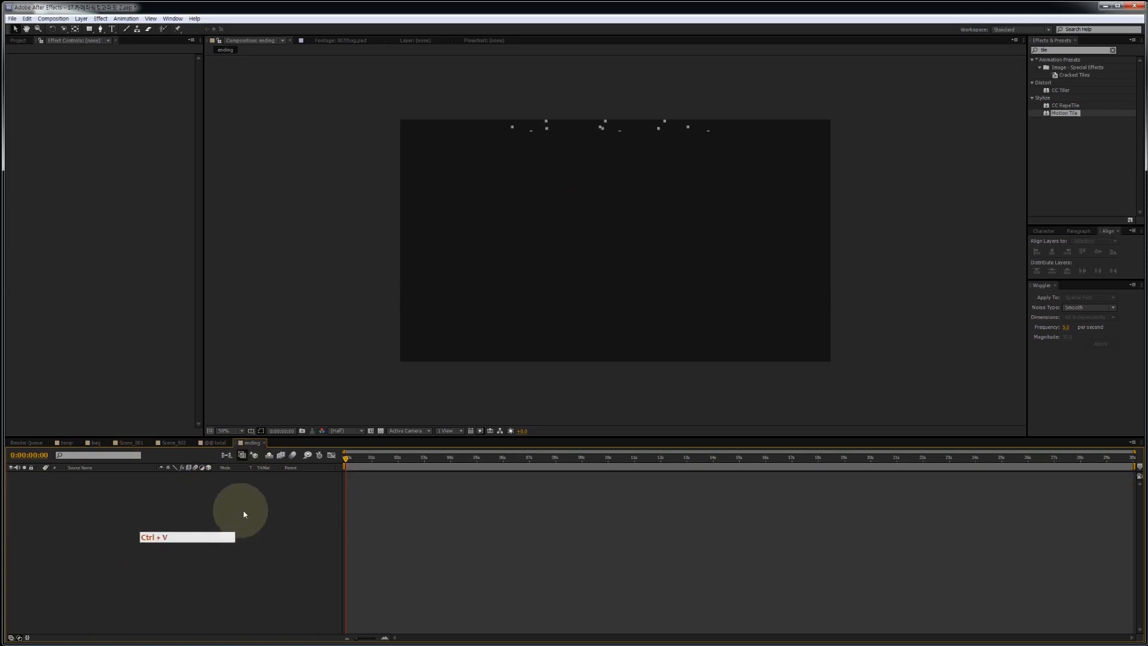
{"action": "key", "text": "ctrl+v"}
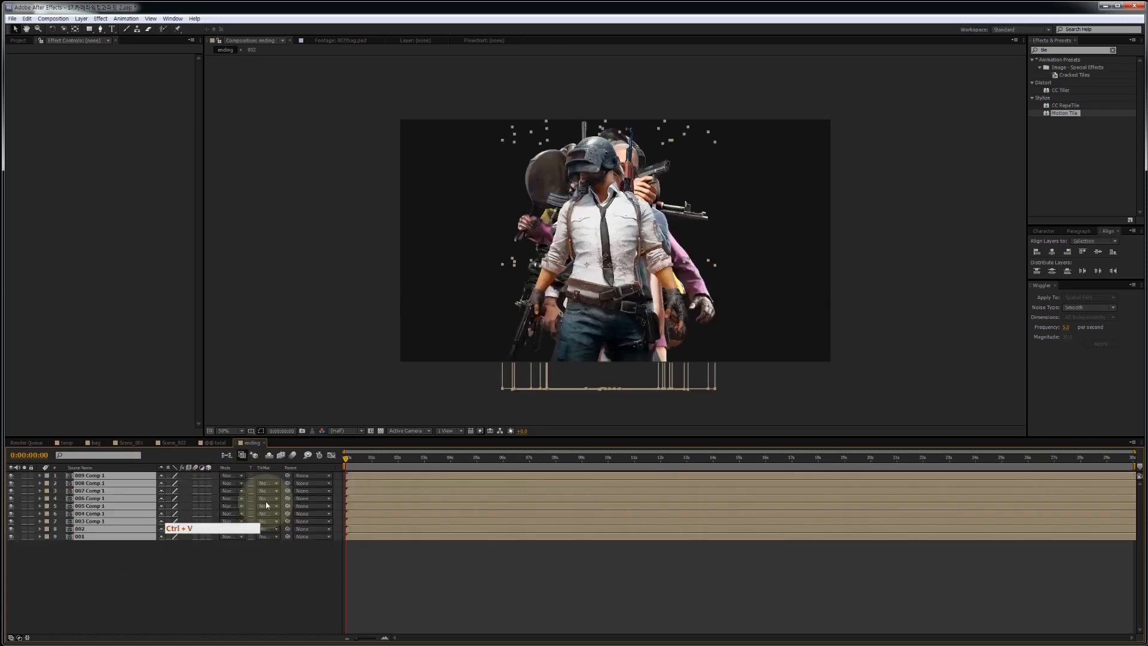
- Enable motion blur and 3D for all nine character layers in ending and reveal their Position properties
{"action": "left_click", "coordinate": [208, 482]}
{"action": "left_click", "coordinate": [163, 558]}
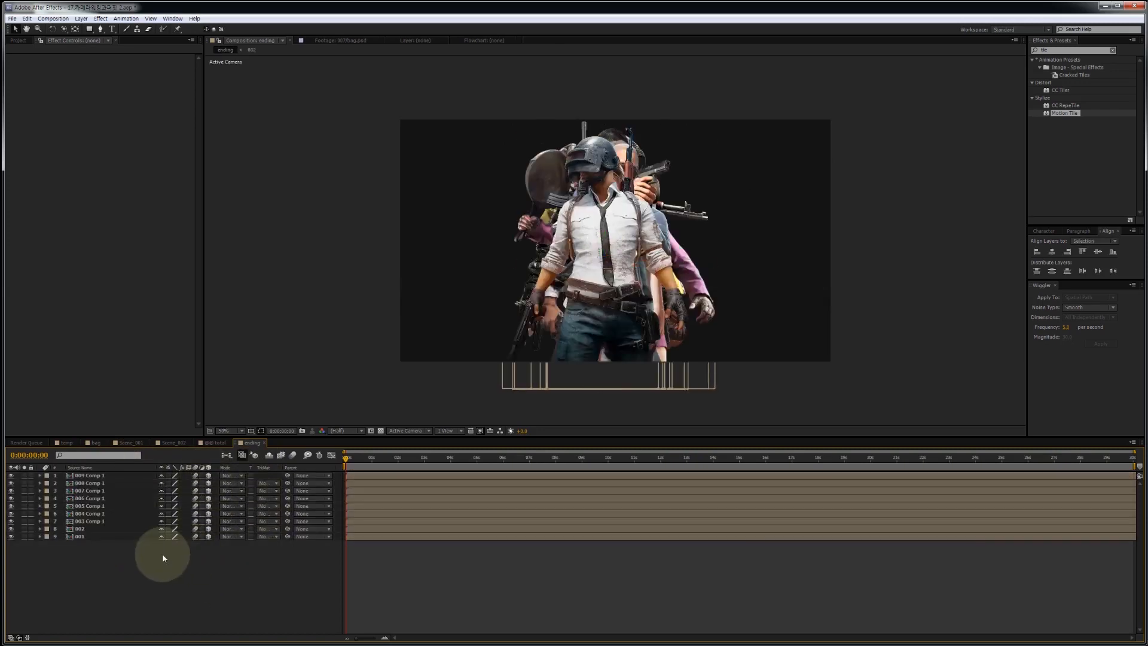
{"action": "key", "text": "ctrl+a"}
{"action": "key", "text": "p"}
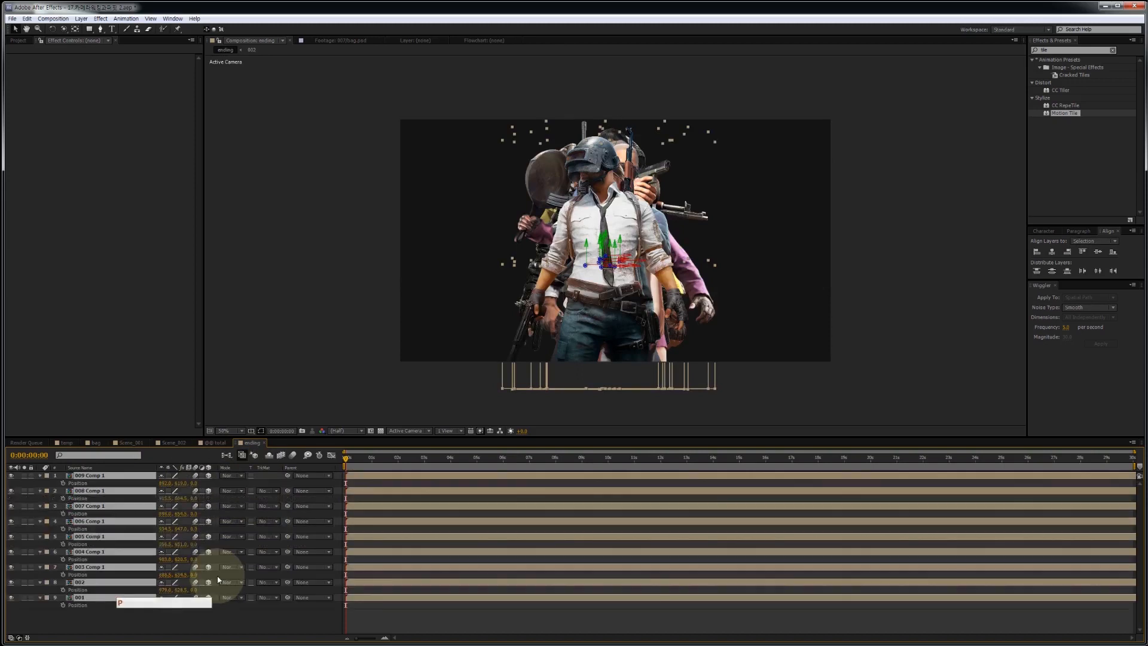
{"action": "left_click", "coordinate": [219, 615]}
- Set the Z position of the 008 Comp 1 and 007 Comp 1 layers to 500
{"action": "left_click", "coordinate": [118, 476]}
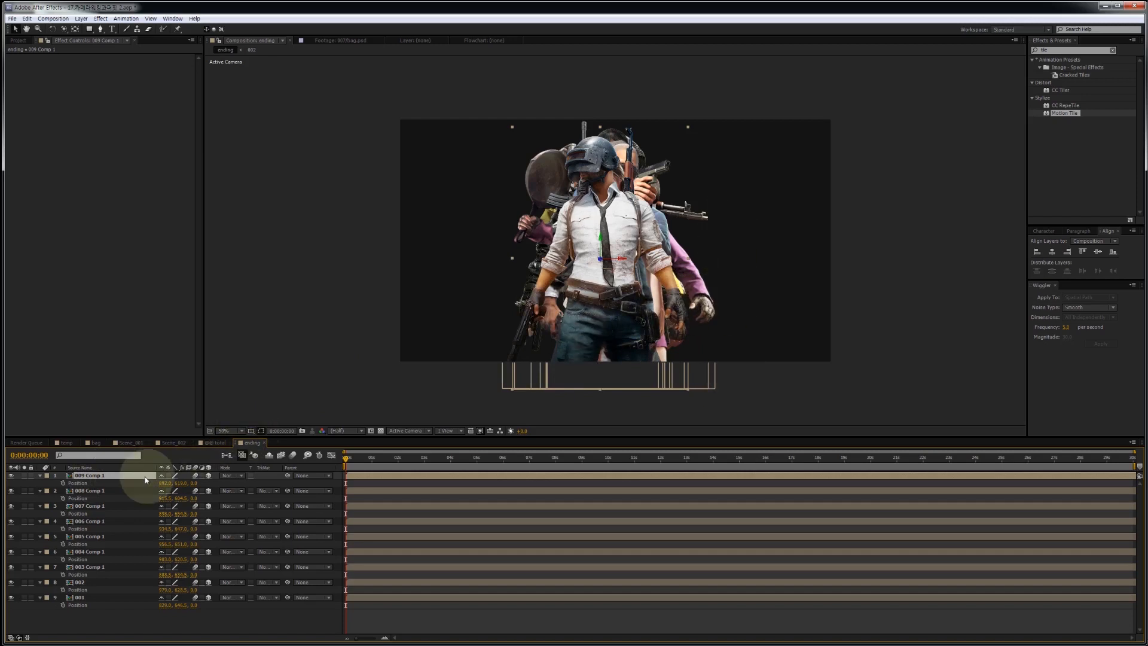
{"action": "left_click", "coordinate": [105, 491]}
{"action": "left_click", "coordinate": [103, 506], "text": "ctrl"}
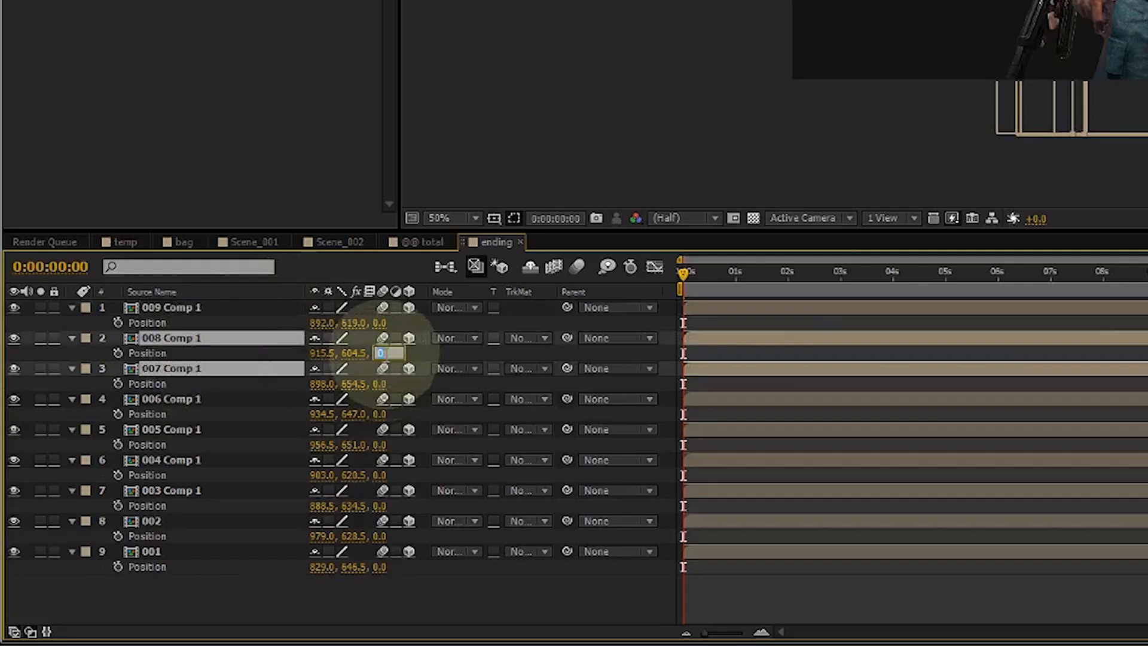
{"action": "type", "text": "500"}
{"action": "key", "text": "Return"}
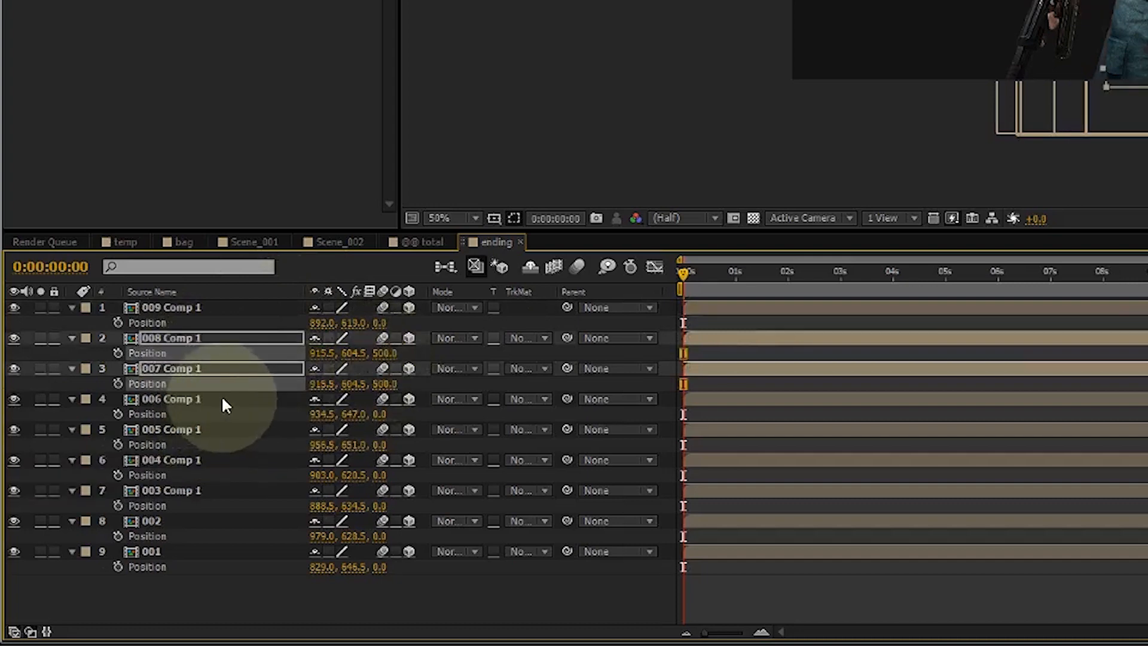
- Set the Z position of the 006 Comp 1 and 005 Comp 1 layers to 1000
{"action": "left_click", "coordinate": [221, 396]}
{"action": "left_click", "coordinate": [214, 431], "text": "shift"}
{"action": "left_click", "coordinate": [379, 415]}
{"action": "type", "text": "1000"}
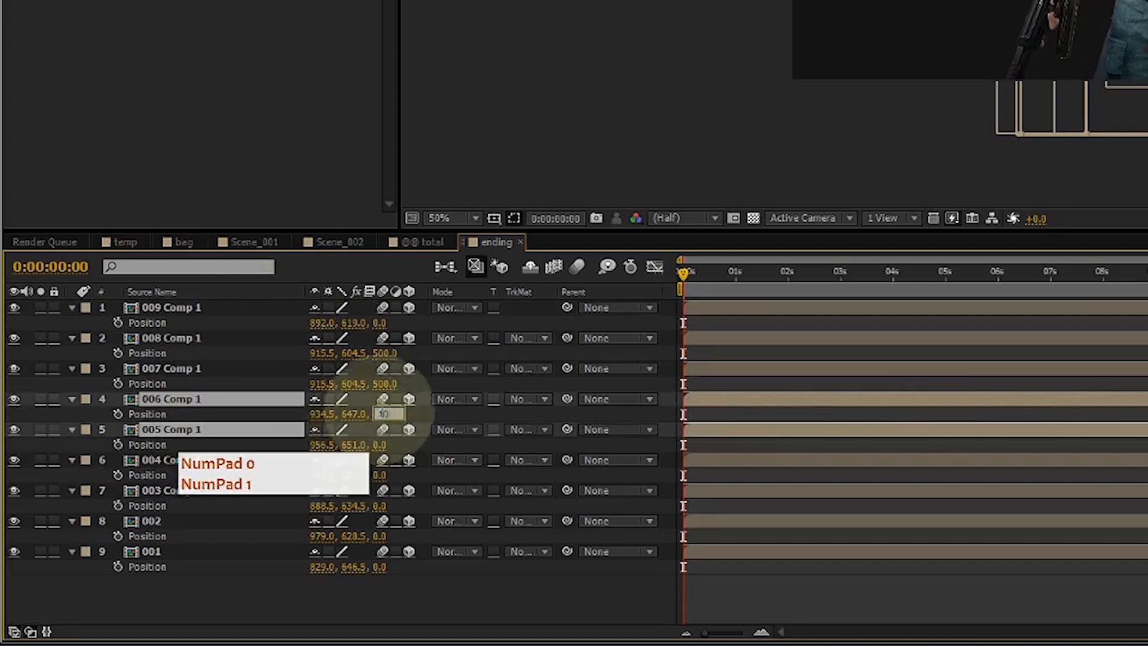
{"action": "key", "text": "Return"}
- Set the Z position of the 004 Comp 1 and 003 Comp 1 layers to 1500
{"action": "left_click", "coordinate": [209, 459]}
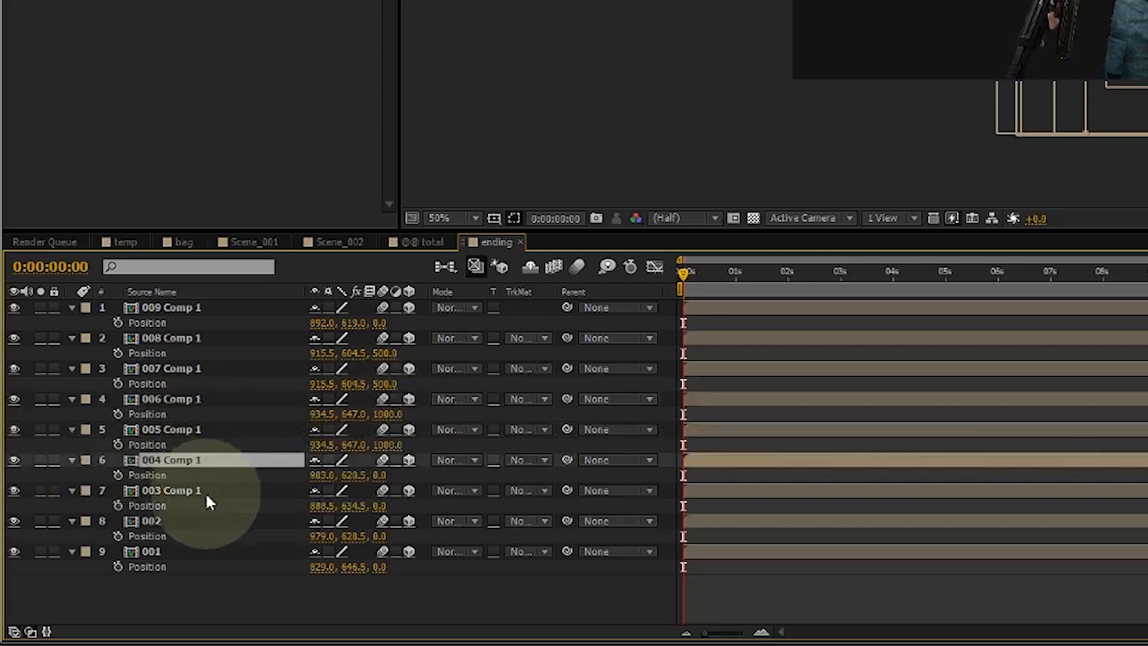
{"action": "left_click", "coordinate": [208, 492], "text": "shift"}
{"action": "type", "text": "1500"}
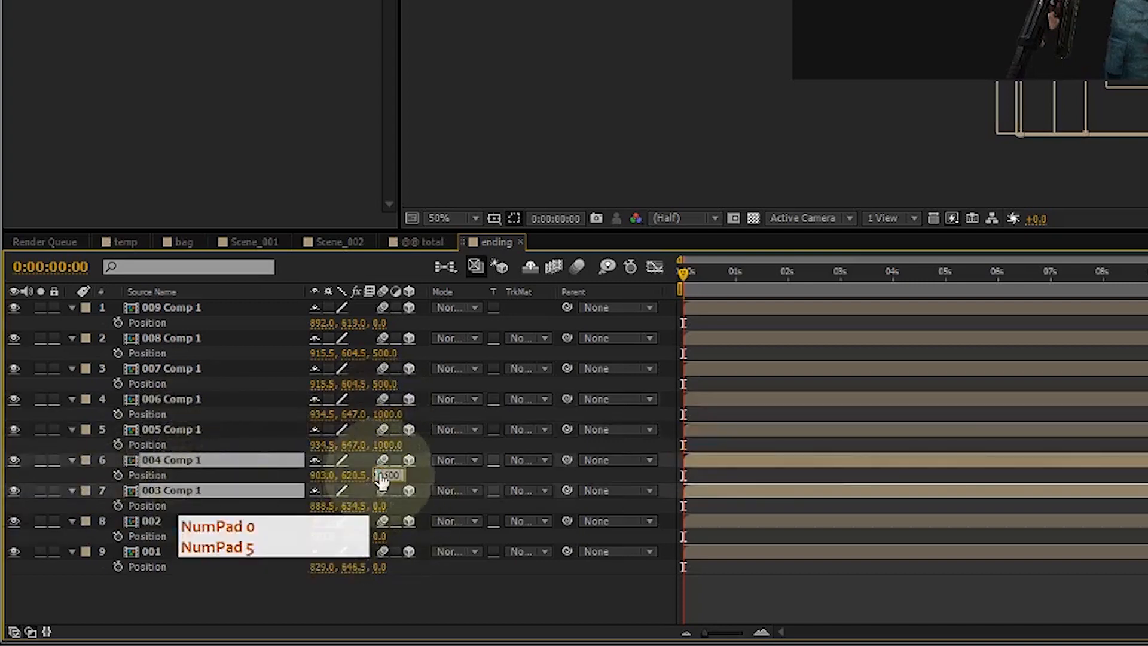
{"action": "key", "text": "Return"}
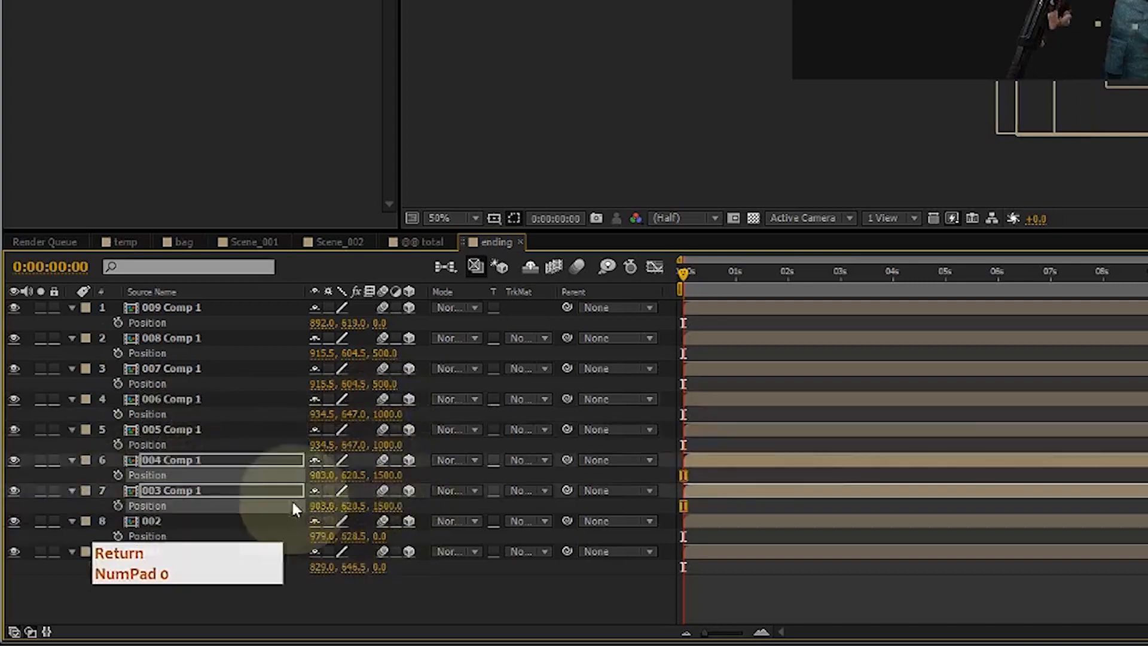
- Set the Z position of the 002 and 001 layers to 2000
{"action": "left_click", "coordinate": [210, 523]}
{"action": "left_click", "coordinate": [209, 552], "text": "shift"}
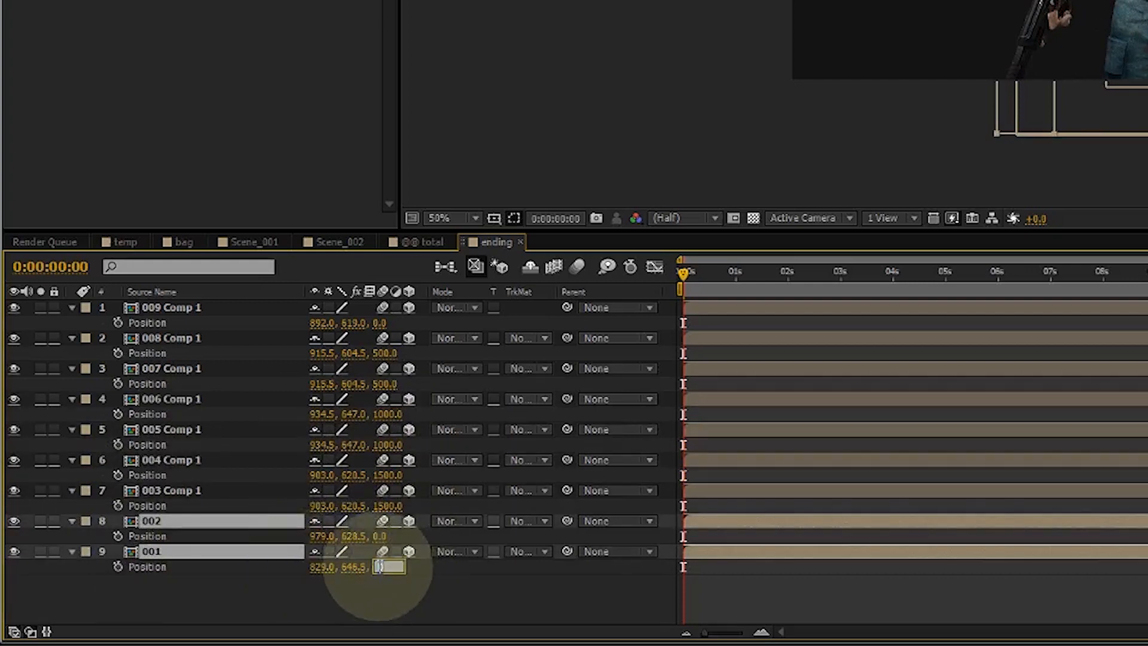
{"action": "type", "text": "2000"}
{"action": "key", "text": "Return"}
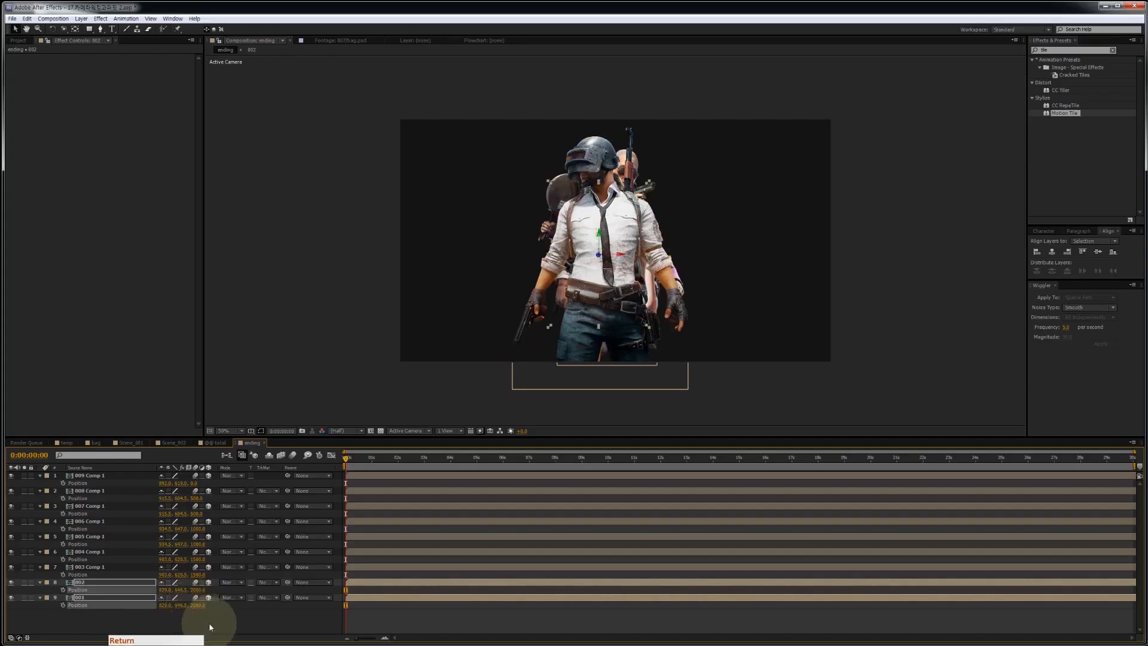
{"action": "left_click", "coordinate": [209, 622]}
- Spread layers 008 to 001 horizontally, alternately to the left and right of the central 009 character, with the farthest layers outermost
{"action": "left_click", "coordinate": [134, 491]}
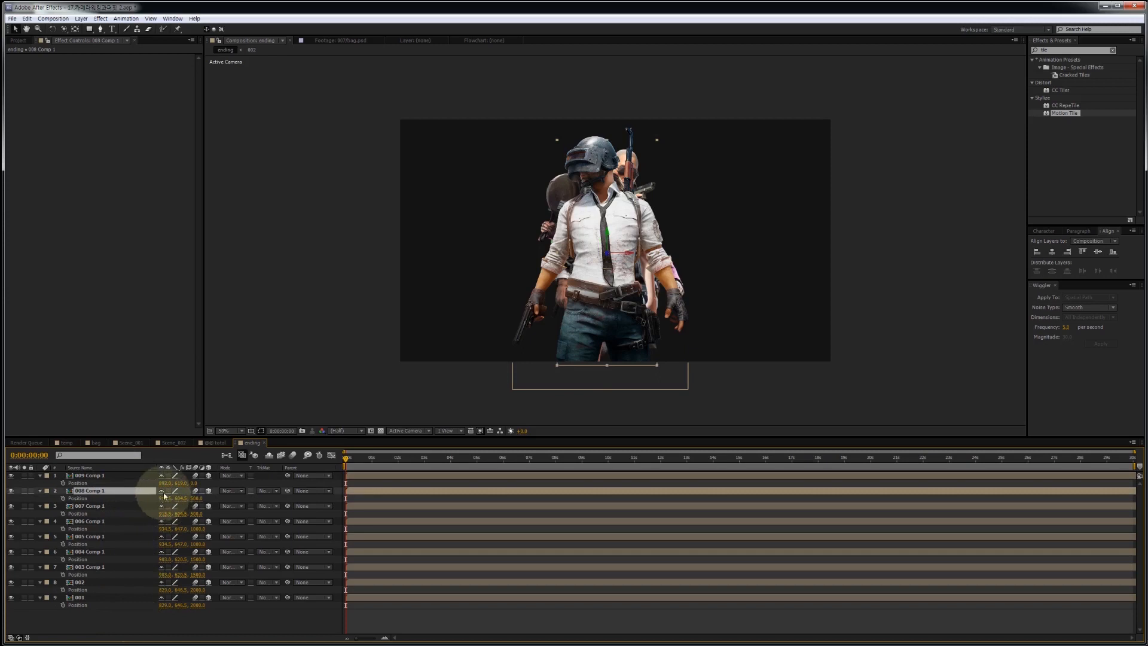
{"action": "left_click_drag", "start_coordinate": [165, 499], "coordinate": [0, 500]}
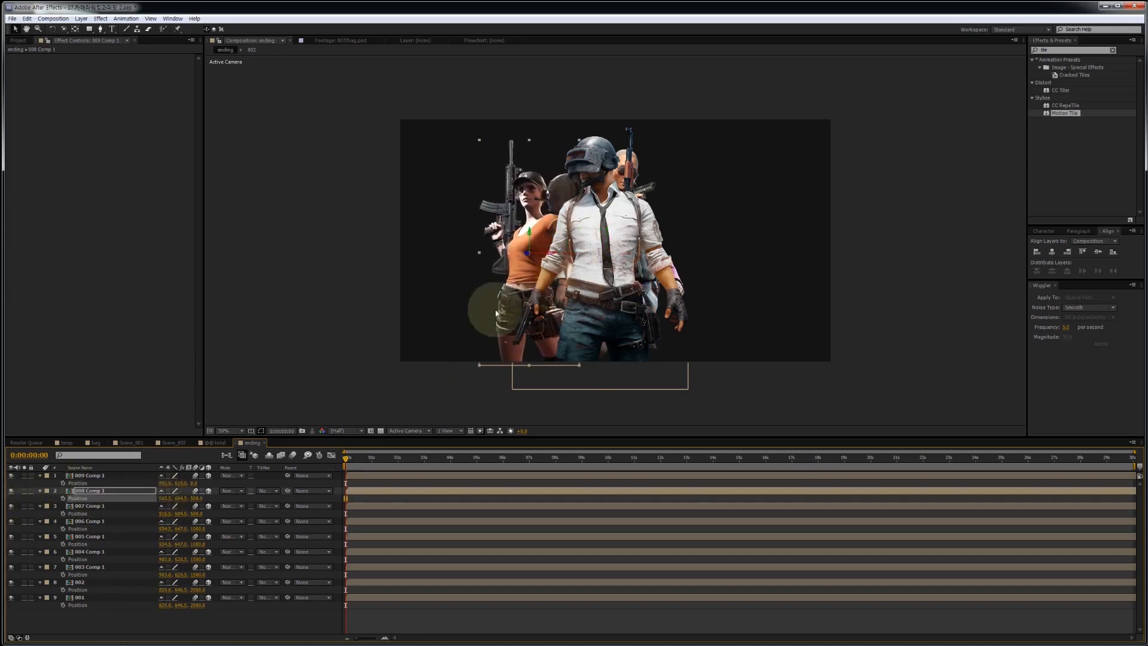
{"action": "left_click", "coordinate": [125, 508]}
{"action": "left_click_drag", "start_coordinate": [167, 513], "coordinate": [90, 526]}
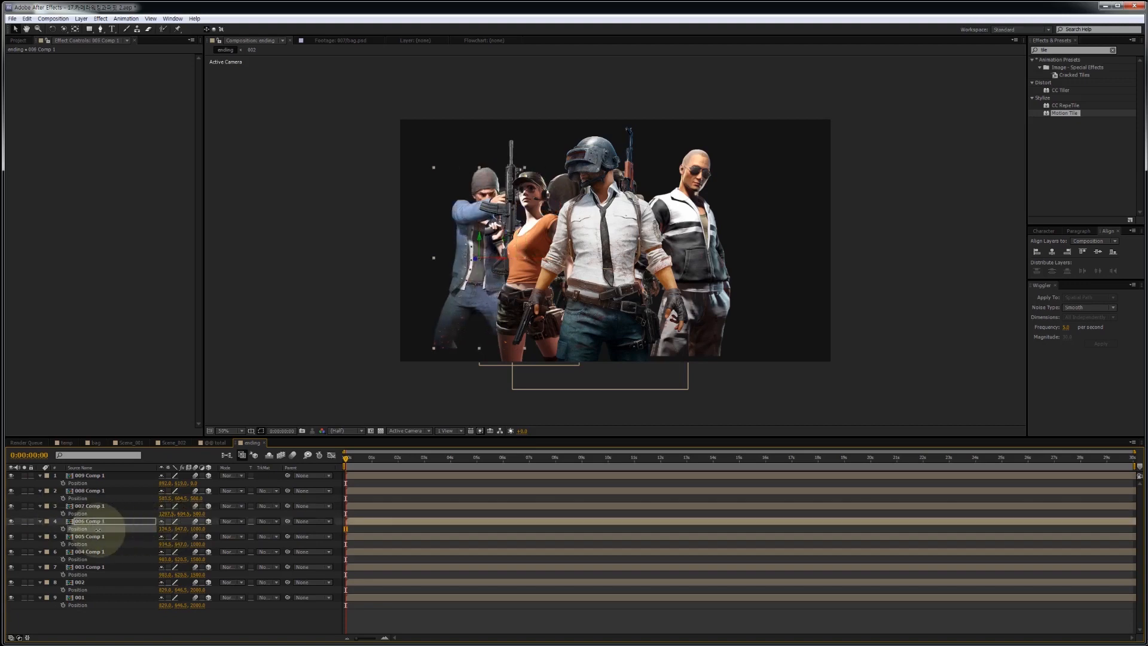
{"action": "left_click_drag", "start_coordinate": [165, 546], "coordinate": [36, 557]}
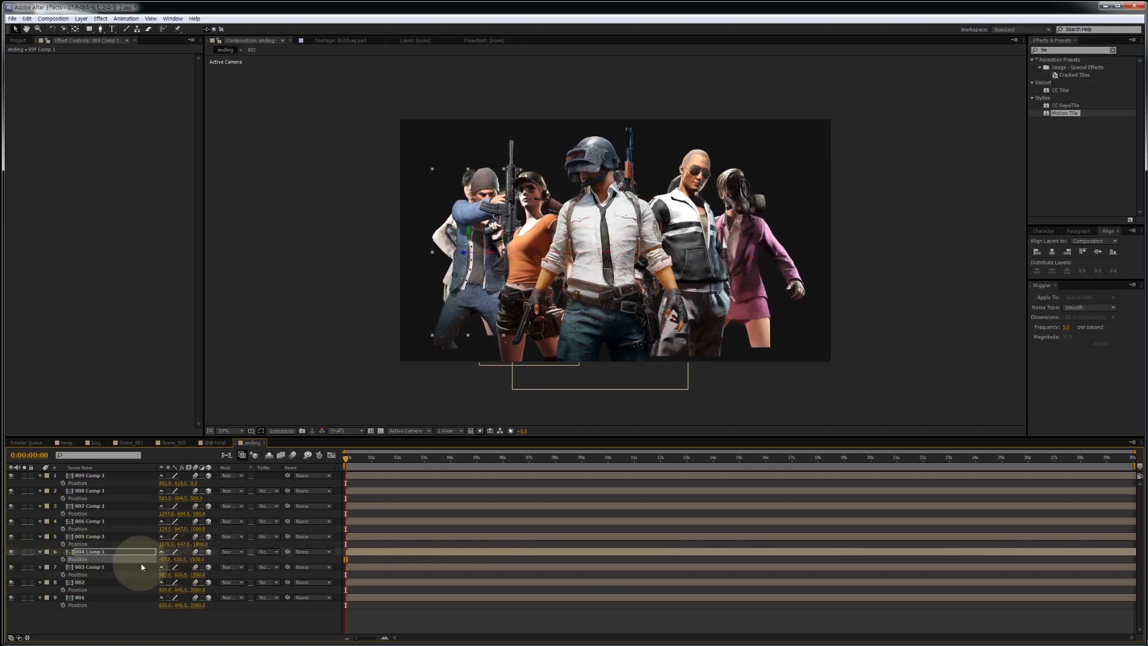
{"action": "left_click_drag", "start_coordinate": [142, 567], "coordinate": [234, 597]}
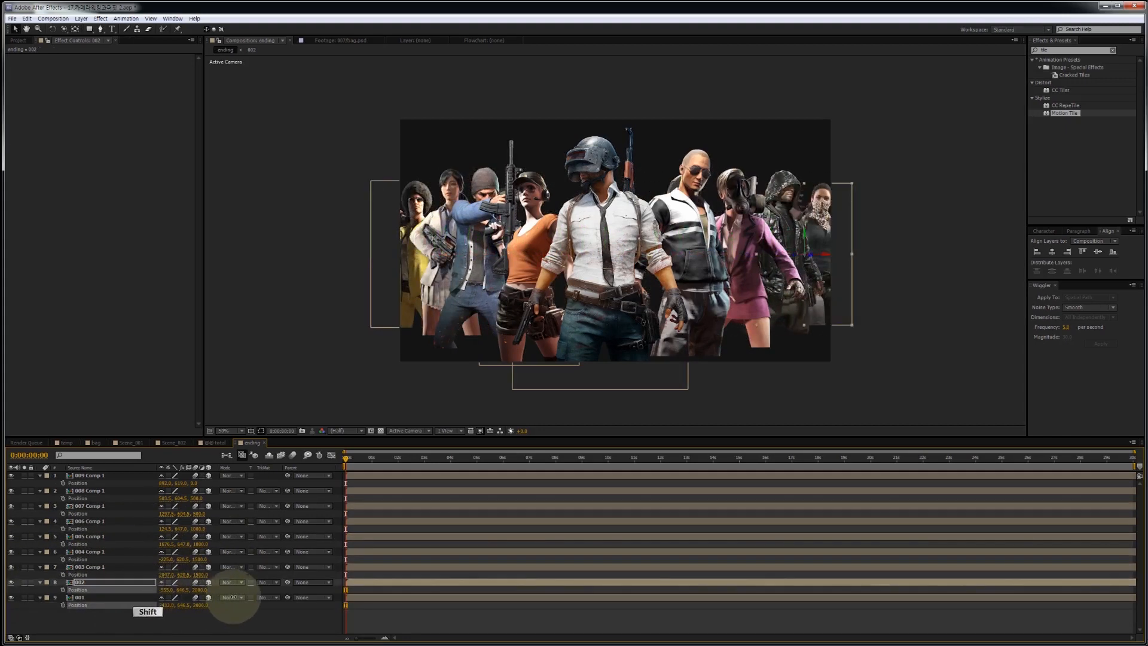
{"action": "left_click", "coordinate": [277, 620]}
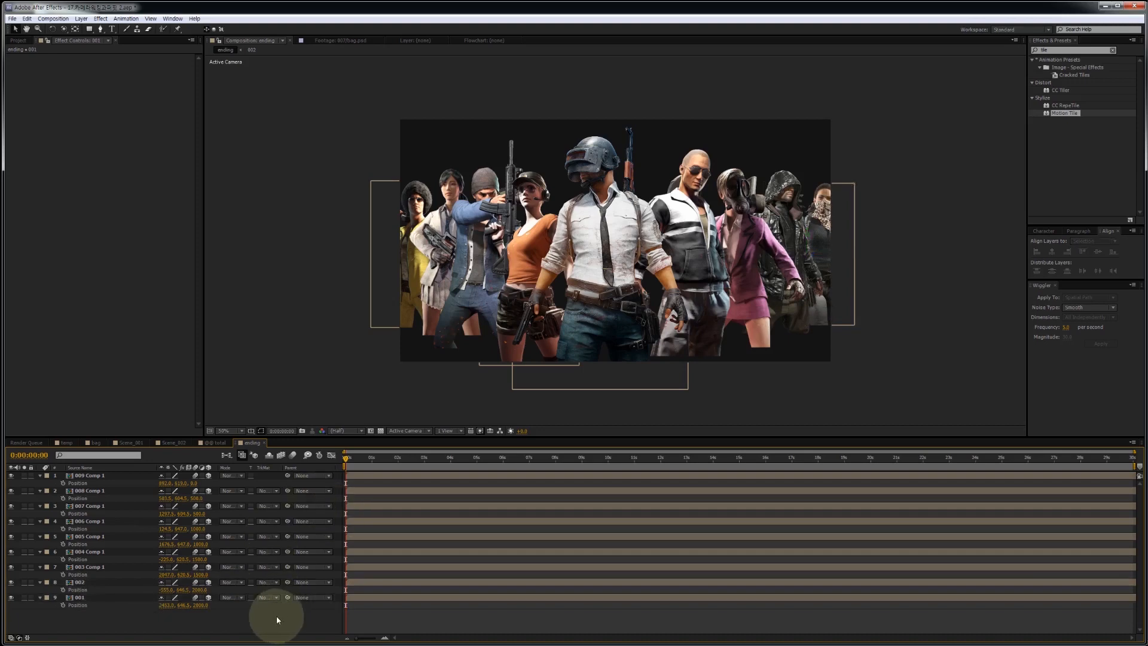
- Add a one-node camera named Camera 1 with the 28mm preset and depth of field enabled to the ending composition
{"action": "right_click", "coordinate": [277, 619]}
{"action": "mouse_move", "coordinate": [324, 532]}
{"action": "left_click", "coordinate": [448, 571]}
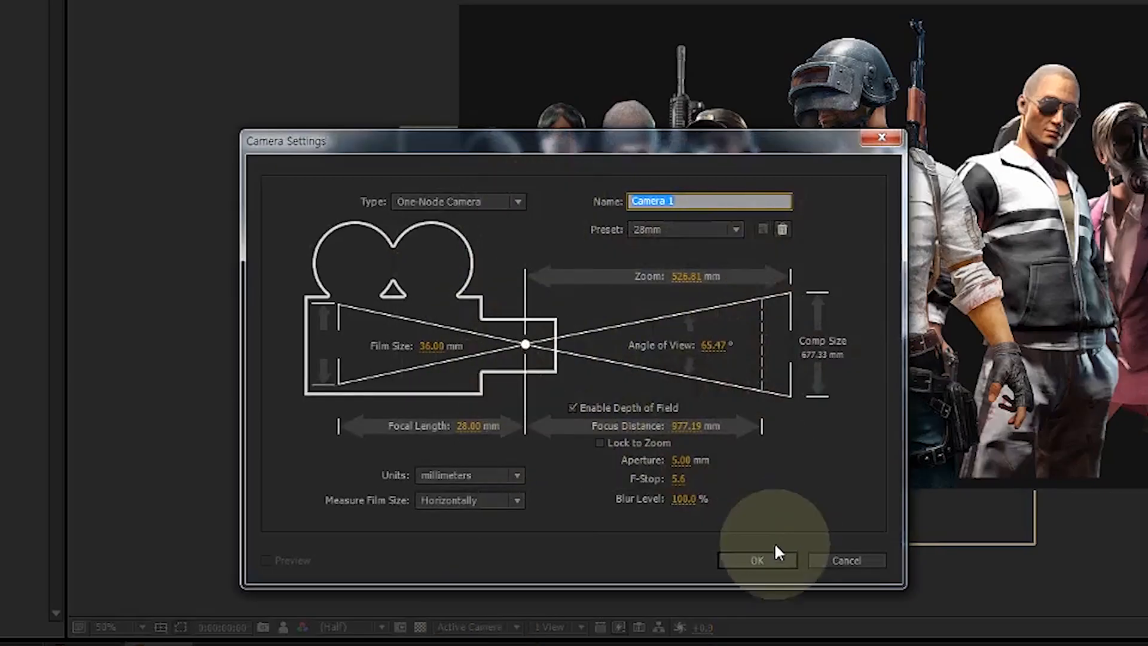
{"action": "left_click", "coordinate": [771, 559]}
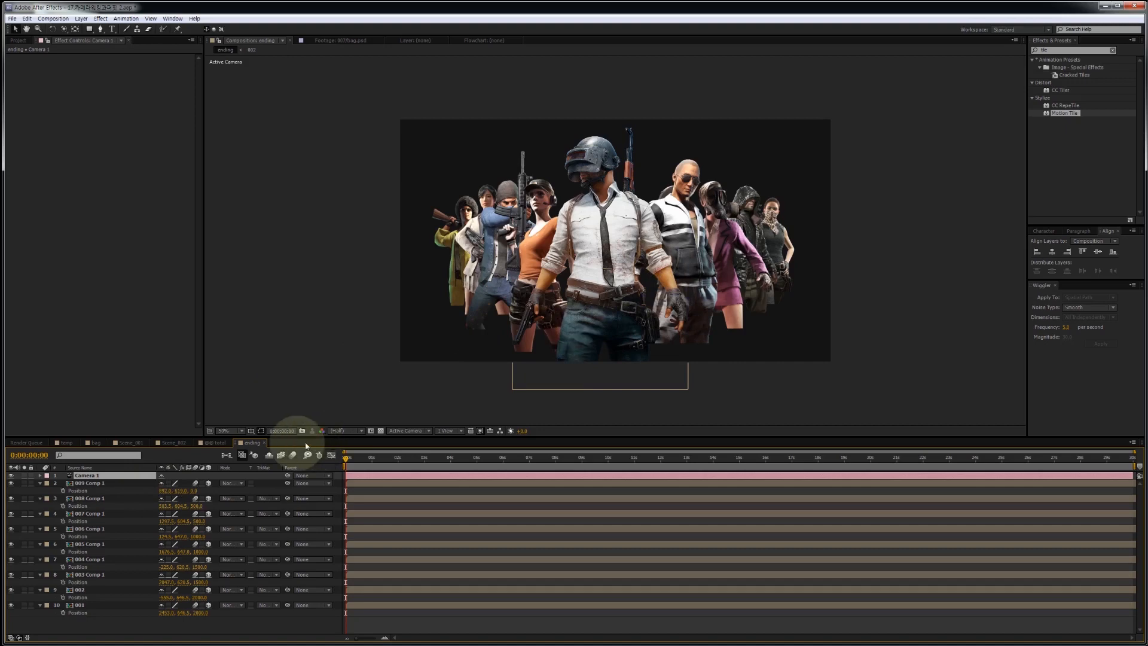
- Shift all nine character layers together slightly to the right, bringing the 009 figure closer to the frame's centre
{"action": "left_click", "coordinate": [118, 482]}
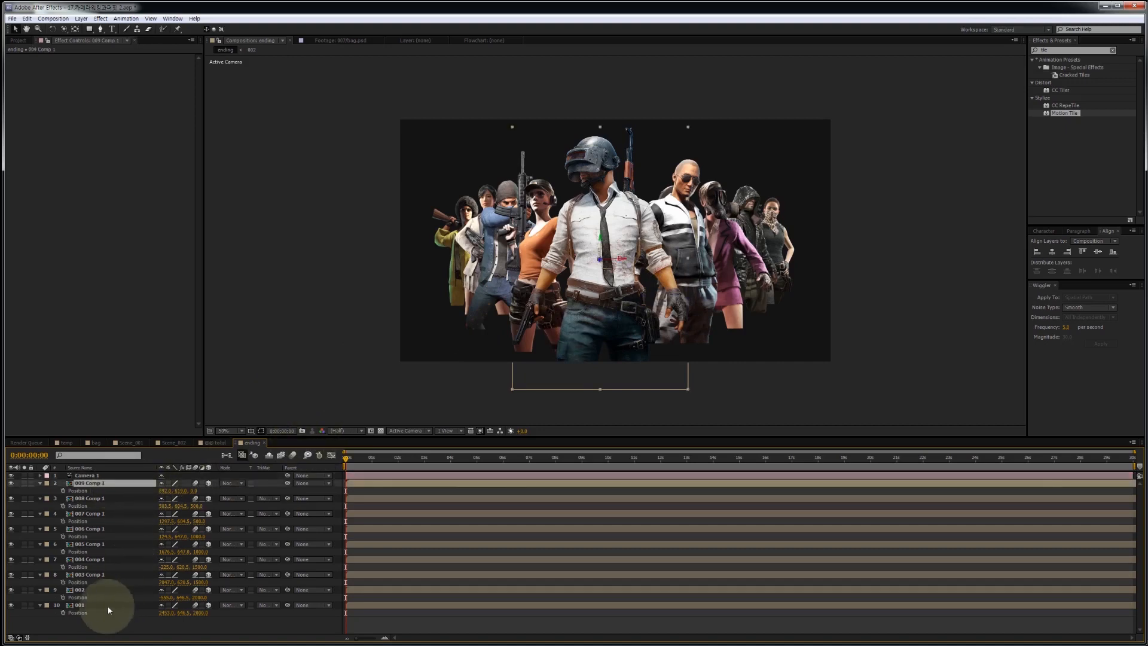
{"action": "left_click", "coordinate": [107, 605], "text": "shift"}
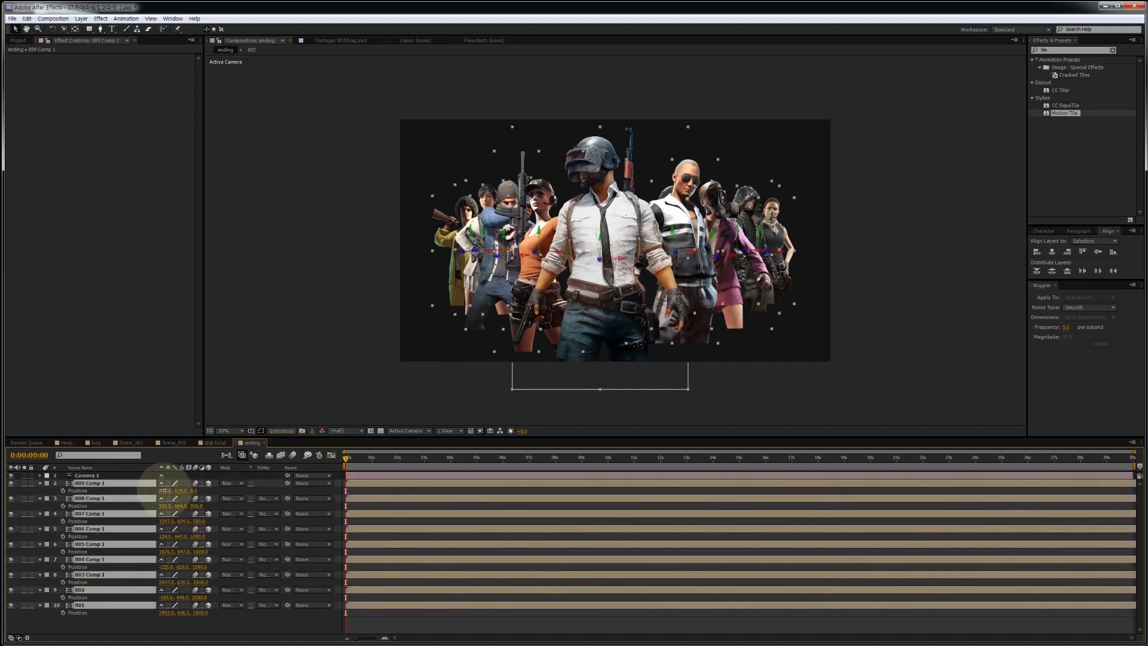
{"action": "left_click_drag", "start_coordinate": [164, 490], "coordinate": [174, 490]}
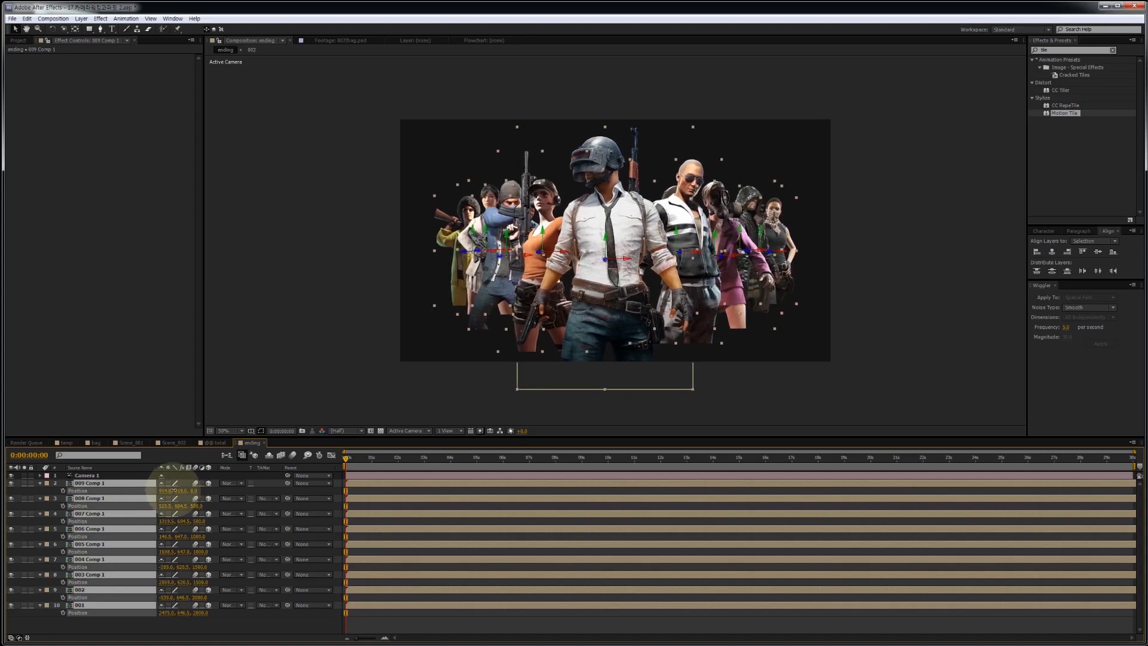
- Move layers 008 to 001 lower and spread the rear ones further outward, so the line-up fills the frame down to its bottom edge
{"action": "left_click", "coordinate": [123, 504]}
{"action": "left_click", "coordinate": [123, 500]}
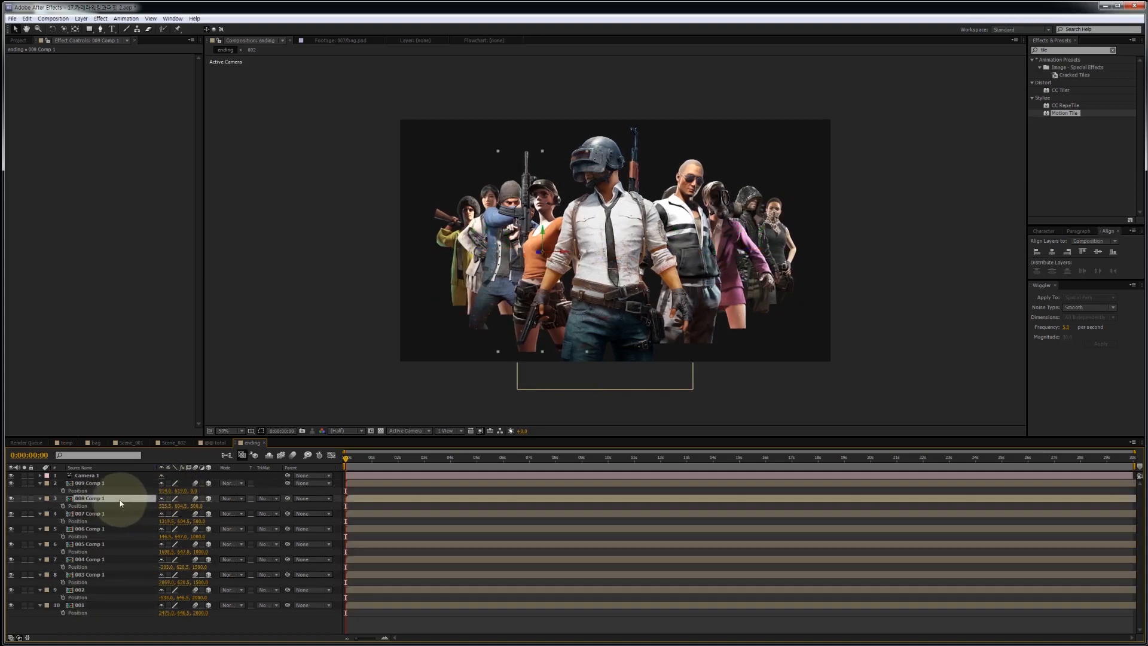
{"action": "left_click_drag", "start_coordinate": [163, 506], "coordinate": [197, 536]}
{"action": "left_click_drag", "start_coordinate": [183, 551], "coordinate": [197, 567]}
{"action": "left_click_drag", "start_coordinate": [182, 597], "coordinate": [180, 594]}
{"action": "left_click_drag", "start_coordinate": [166, 521], "coordinate": [161, 521]}
{"action": "left_click_drag", "start_coordinate": [165, 537], "coordinate": [134, 540]}
{"action": "left_click_drag", "start_coordinate": [166, 551], "coordinate": [241, 551]}
{"action": "left_click_drag", "start_coordinate": [166, 567], "coordinate": [278, 581]}
{"action": "left_click_drag", "start_coordinate": [166, 598], "coordinate": [6, 598]}
{"action": "left_click_drag", "start_coordinate": [166, 612], "coordinate": [332, 613]}
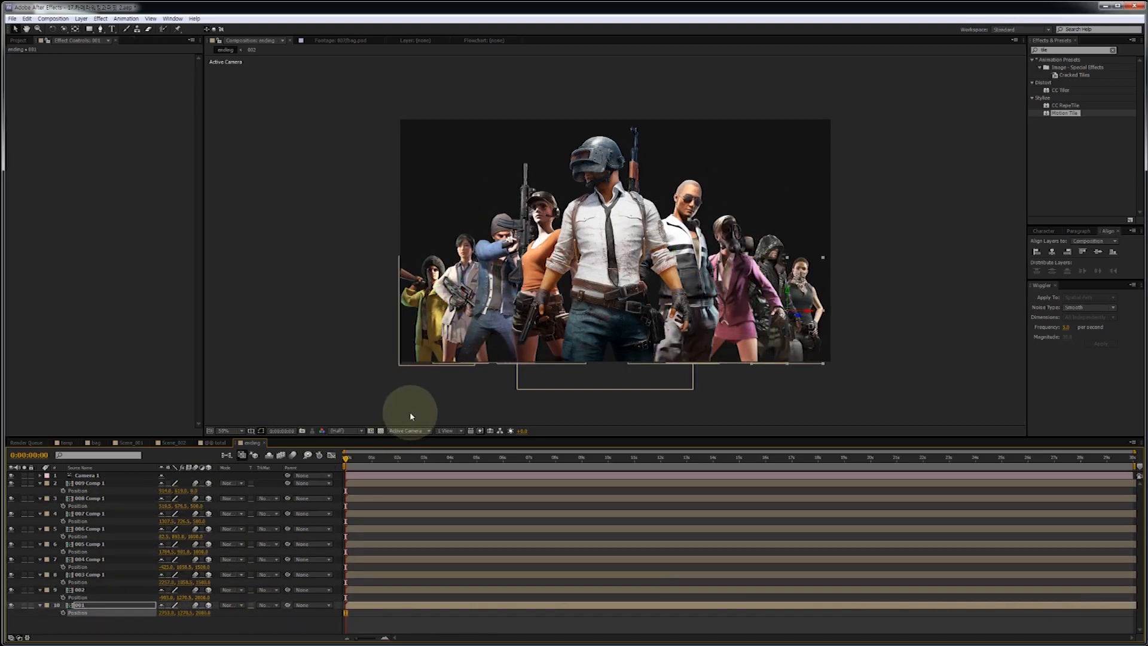
- Lower the 009 Comp 1 layer slightly and shift all nine character layers down together, leaving Camera 1 in place
{"action": "left_click", "coordinate": [132, 487]}
{"action": "left_click_drag", "start_coordinate": [178, 491], "coordinate": [189, 491]}
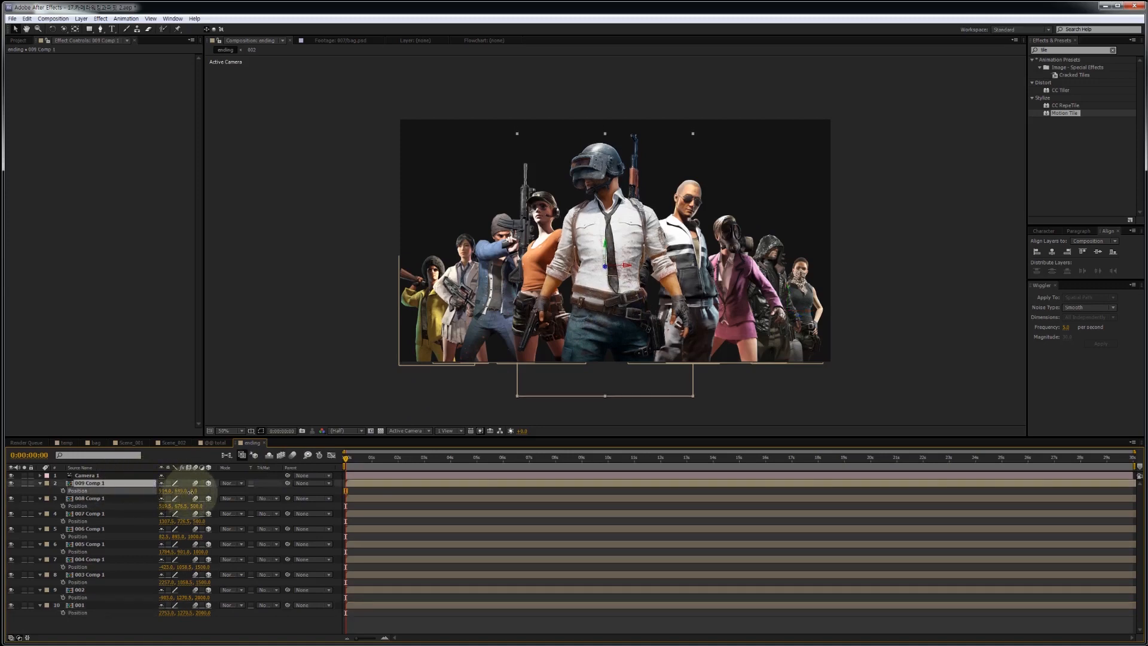
{"action": "left_click", "coordinate": [128, 474]}
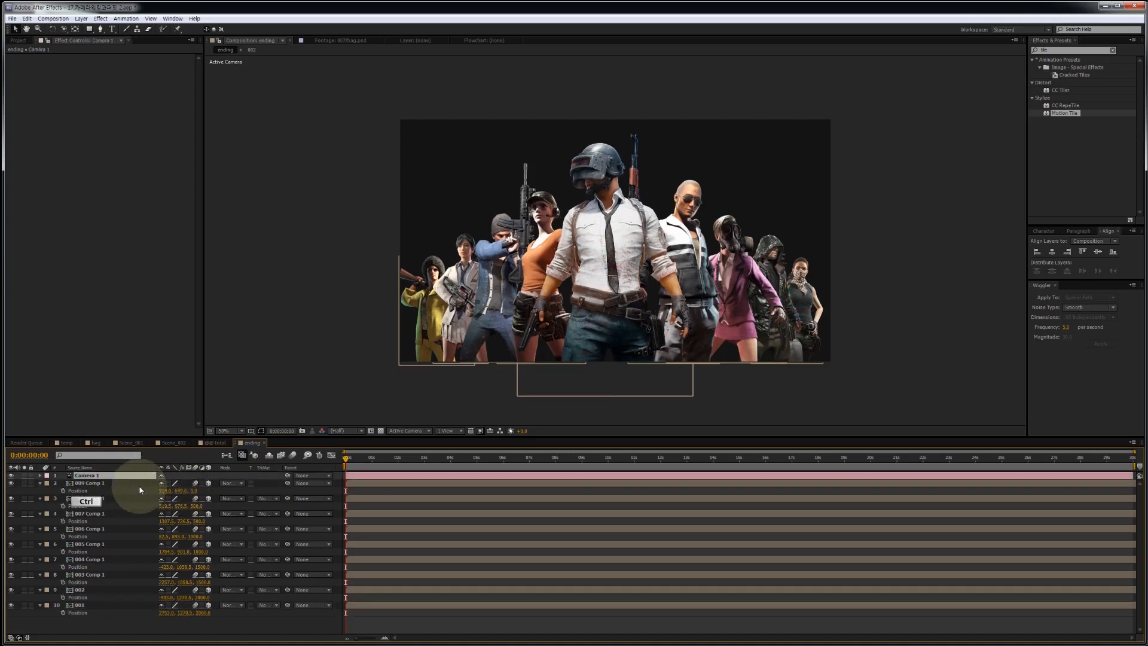
{"action": "key", "text": "ctrl+a"}
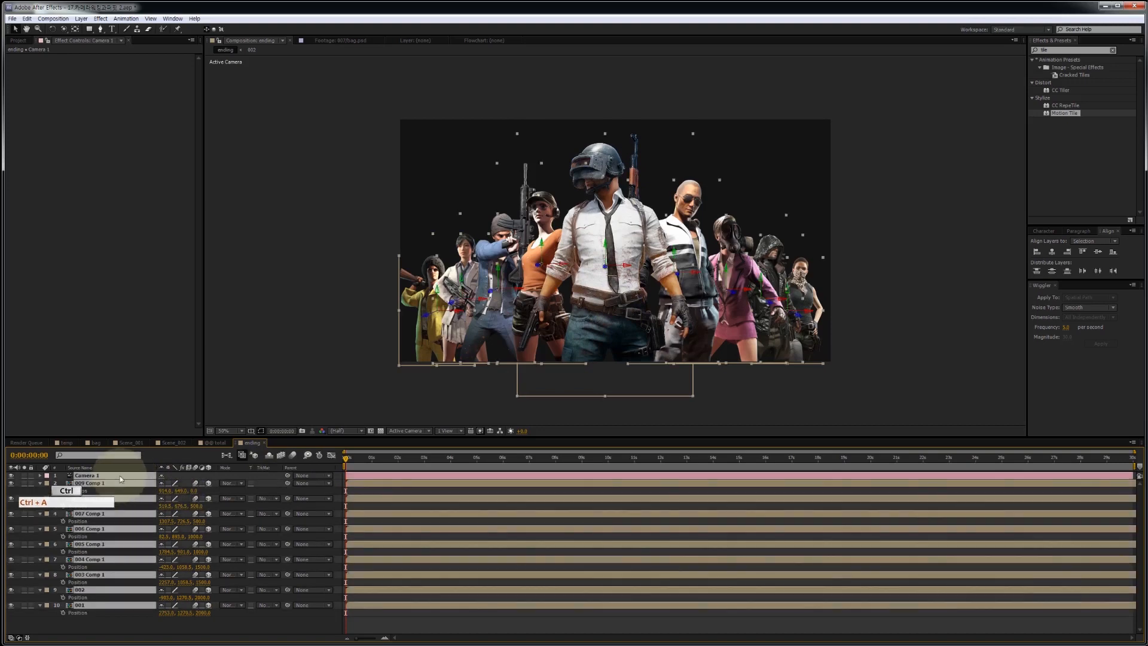
{"action": "left_click", "coordinate": [120, 476], "text": "ctrl"}
{"action": "left_click_drag", "start_coordinate": [178, 490], "coordinate": [214, 491]}
{"action": "key", "text": "ctrl+shift+a"}
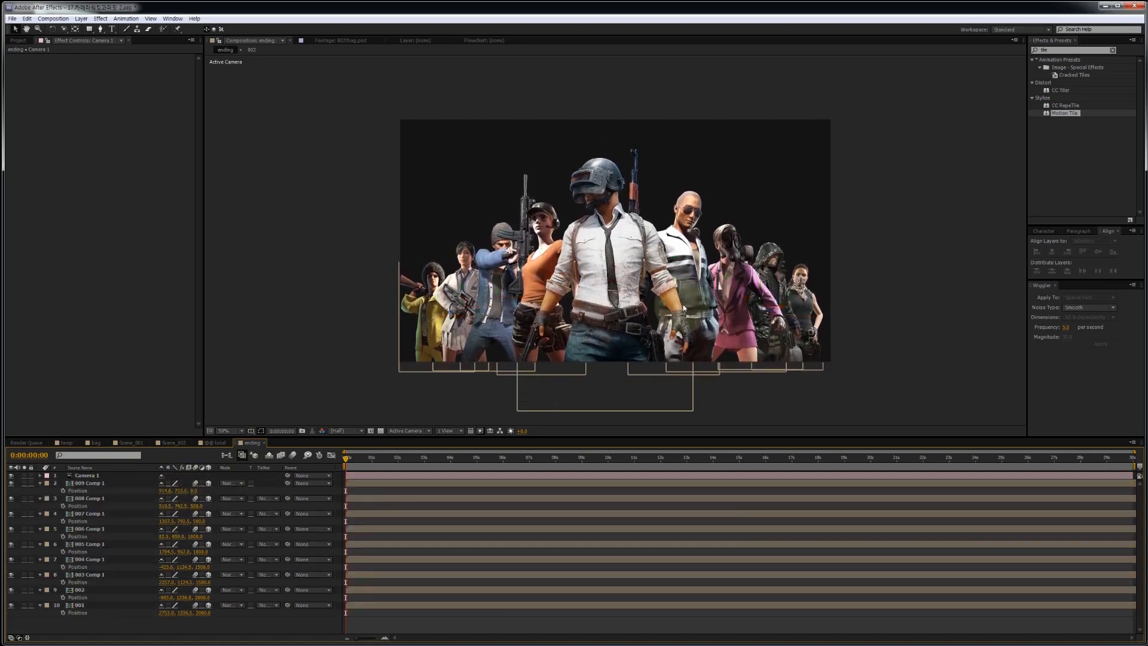
- Animate Camera 1's position over the first second, starting pushed forward past the front characters and ending at its present framing at 0:00:01:00
{"action": "left_click", "coordinate": [90, 476]}
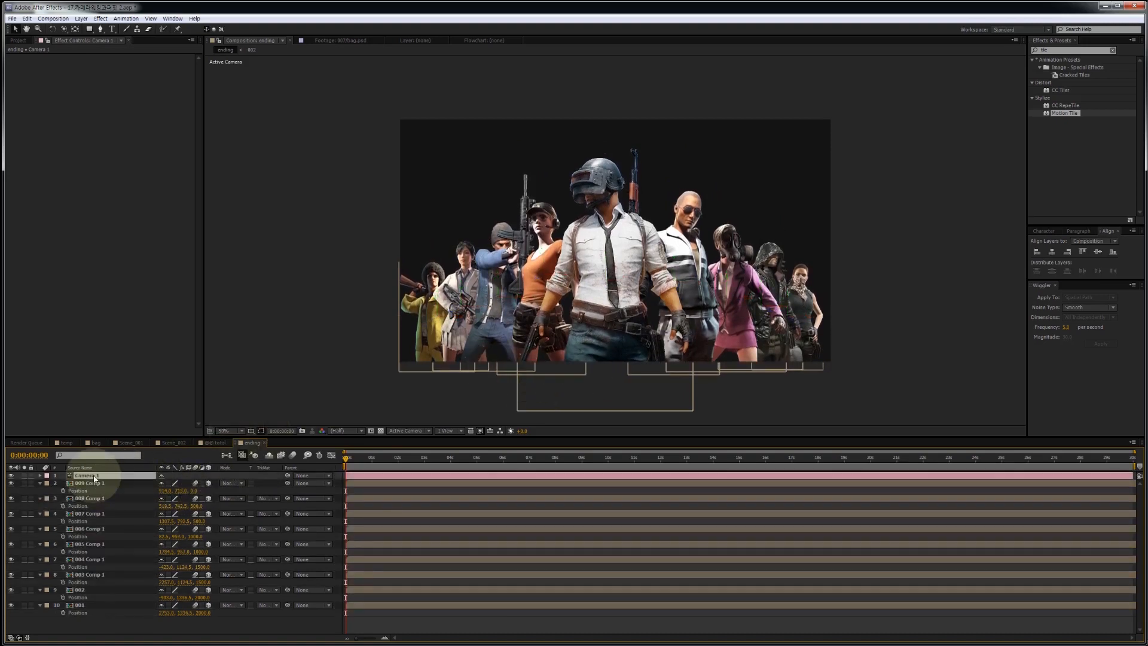
{"action": "key", "text": "p"}
{"action": "left_click", "coordinate": [372, 498]}
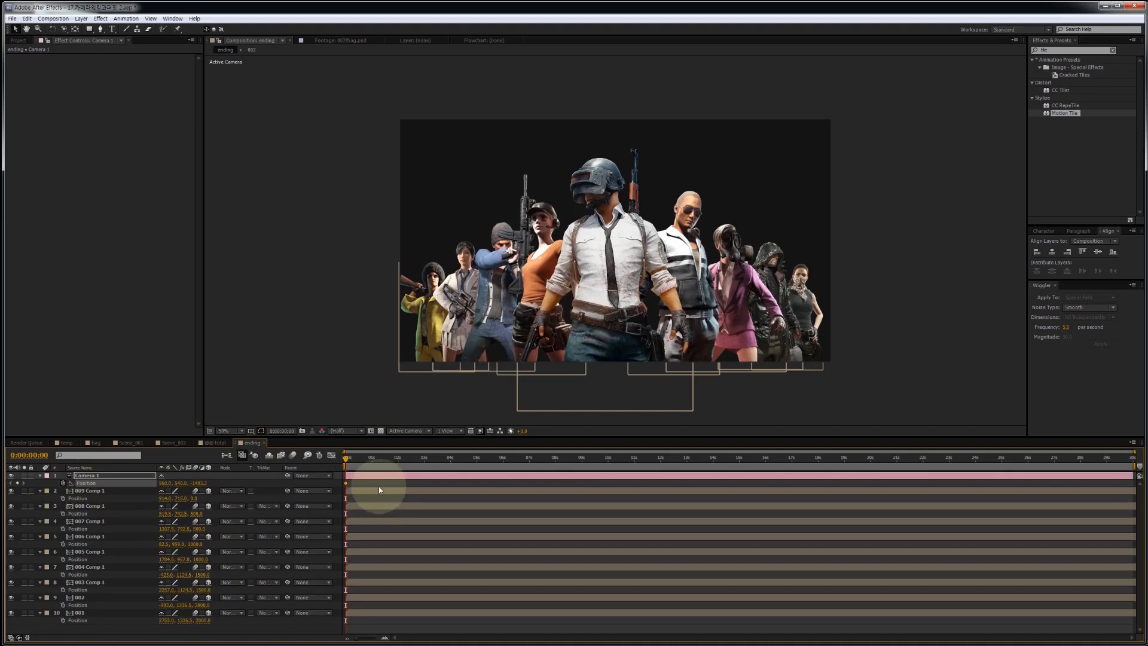
{"action": "key", "text": "equal"}
{"action": "key", "text": "equal"}
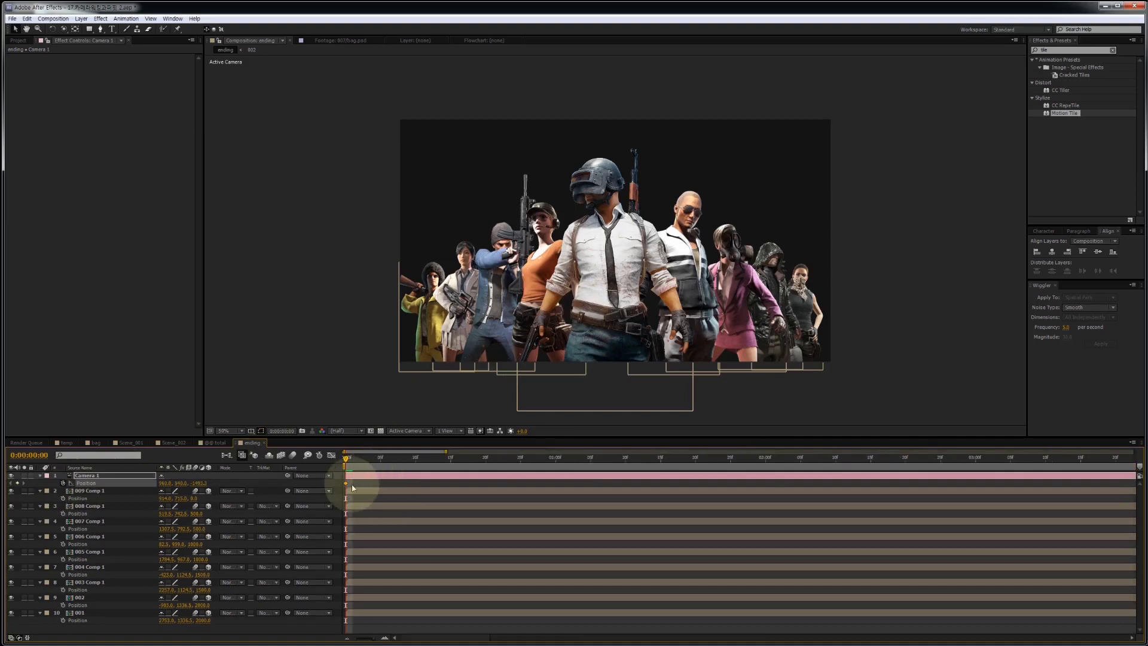
{"action": "left_click_drag", "start_coordinate": [347, 482], "coordinate": [555, 483]}
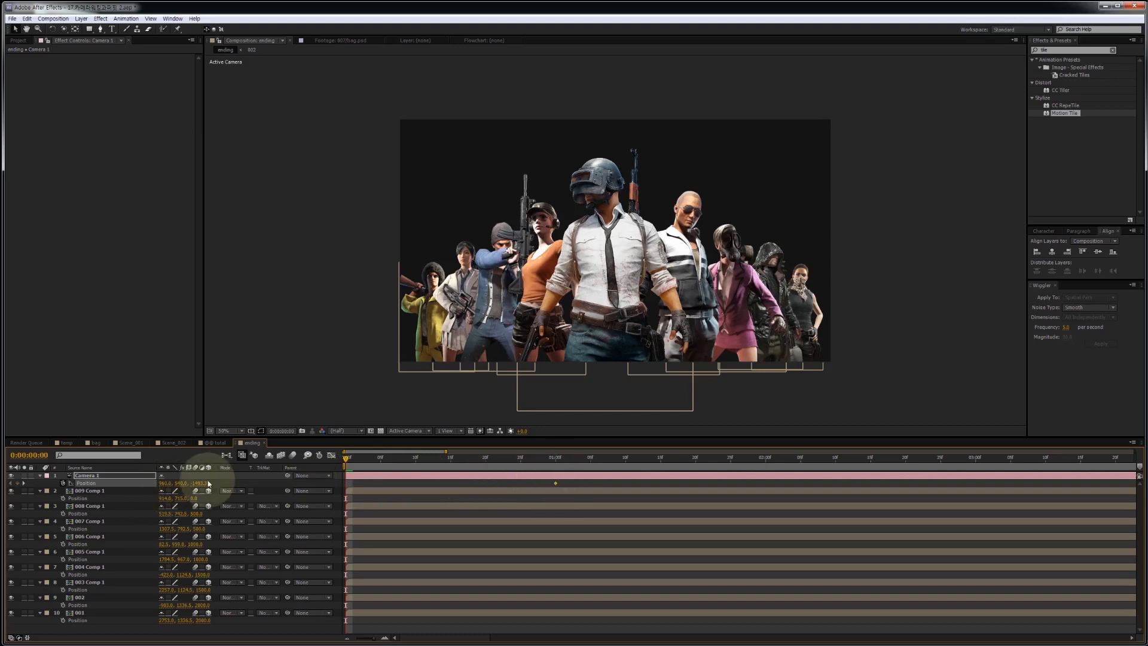
{"action": "left_click_drag", "start_coordinate": [199, 483], "coordinate": [658, 480]}
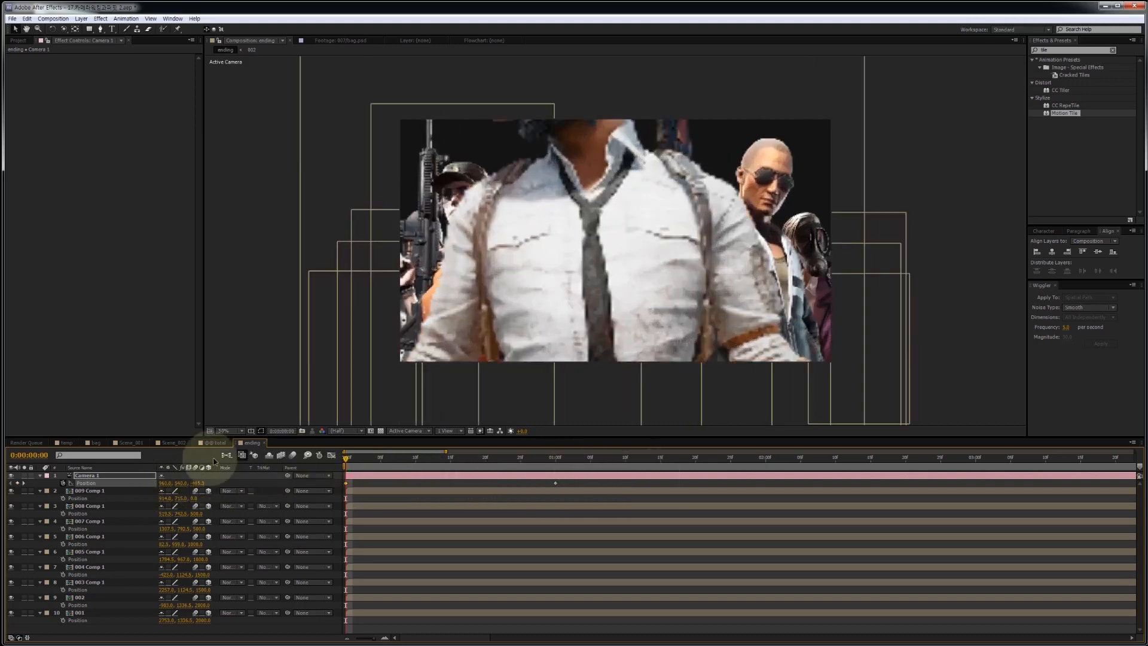
{"action": "left_click_drag", "start_coordinate": [197, 484], "coordinate": [636, 443]}
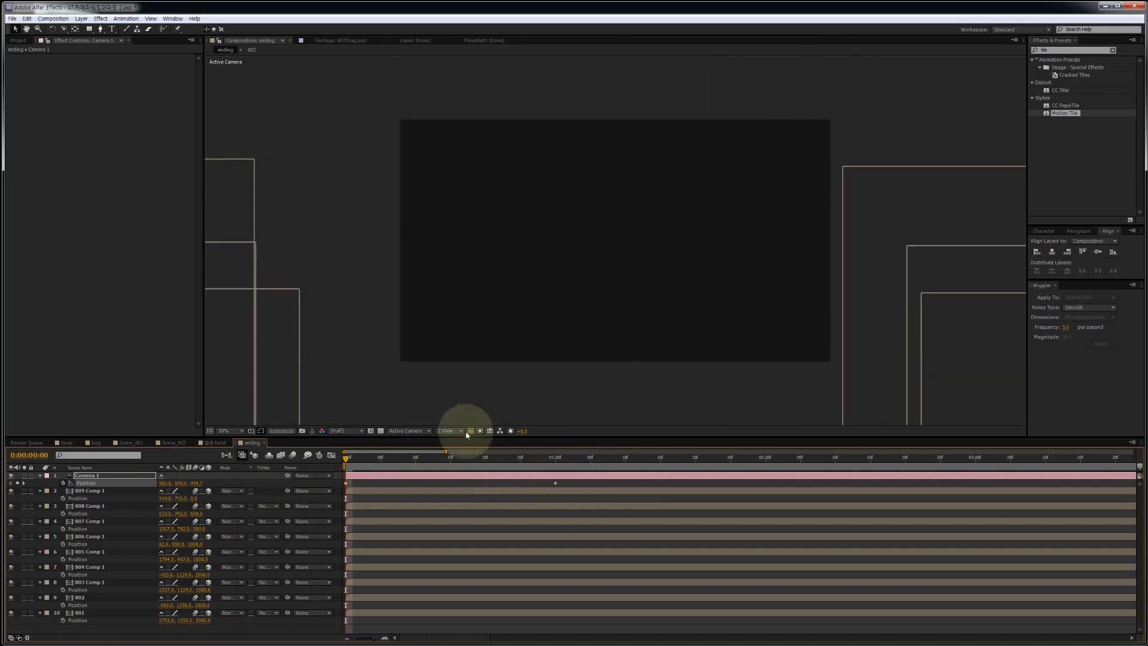
- Apply Easy Ease to both Camera 1 position keyframes and reshape the speed curve to peak early and slow gradually towards one second
{"action": "left_click_drag", "start_coordinate": [330, 481], "coordinate": [596, 496]}
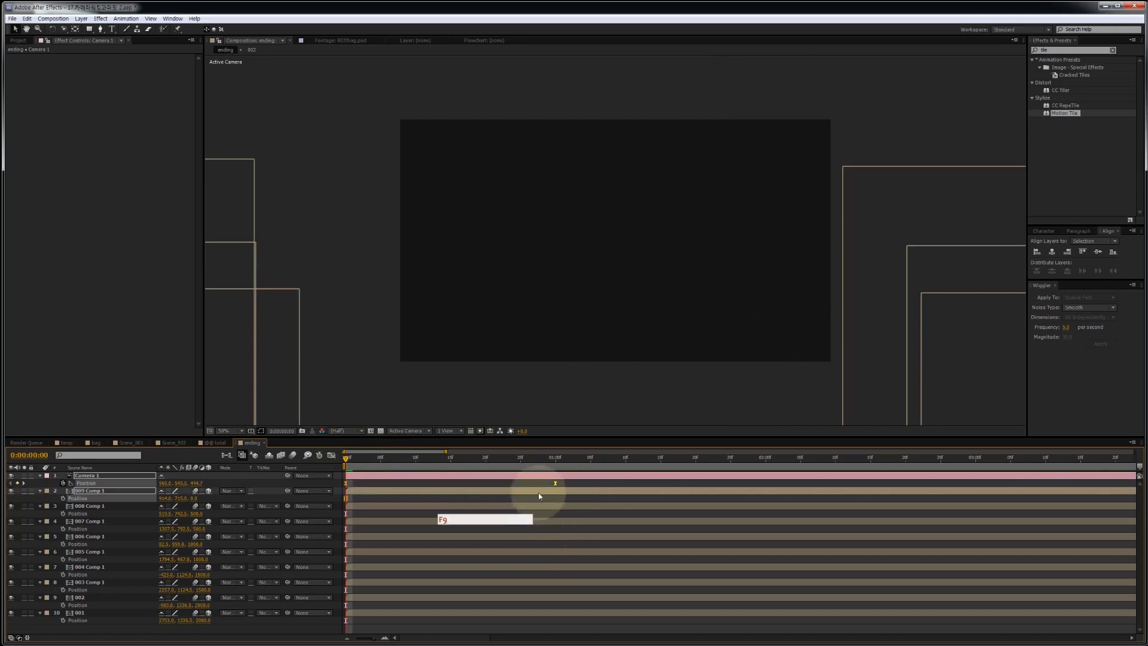
{"action": "key", "text": "shift+F3"}
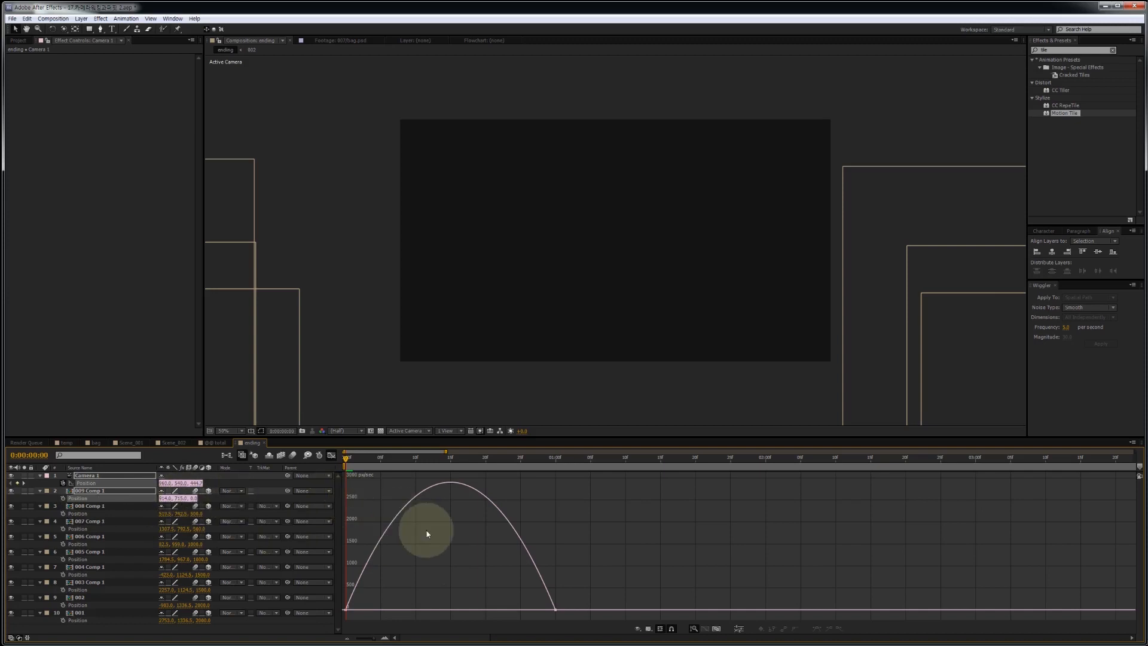
{"action": "left_click", "coordinate": [265, 482]}
{"action": "left_click", "coordinate": [102, 485]}
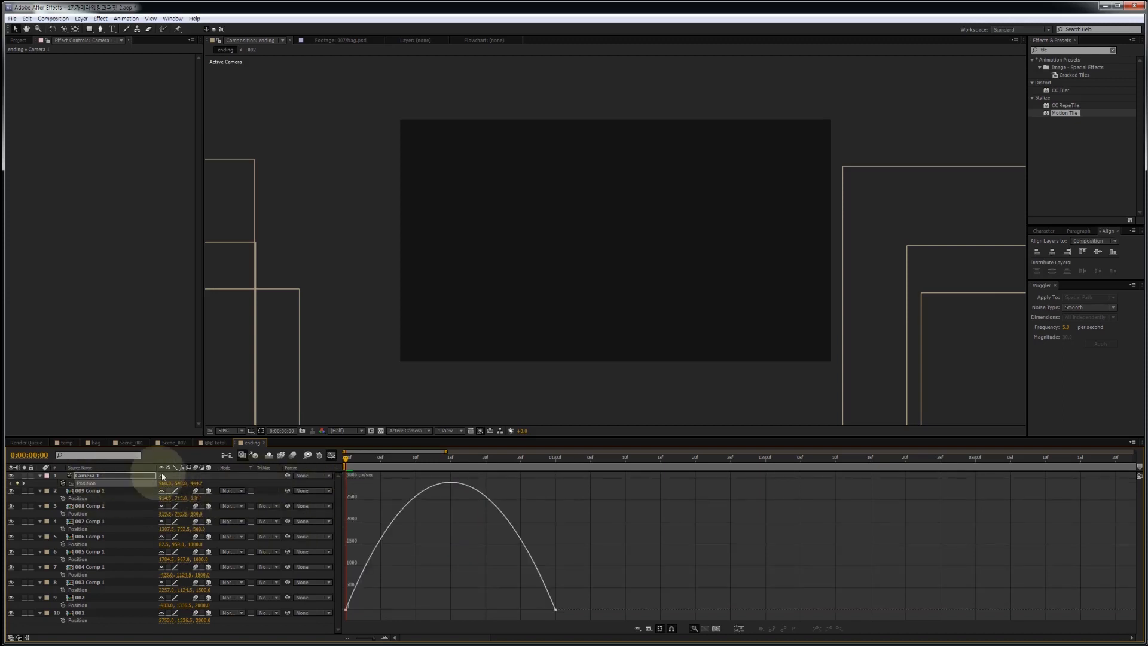
{"action": "left_click_drag", "start_coordinate": [576, 618], "coordinate": [409, 590]}
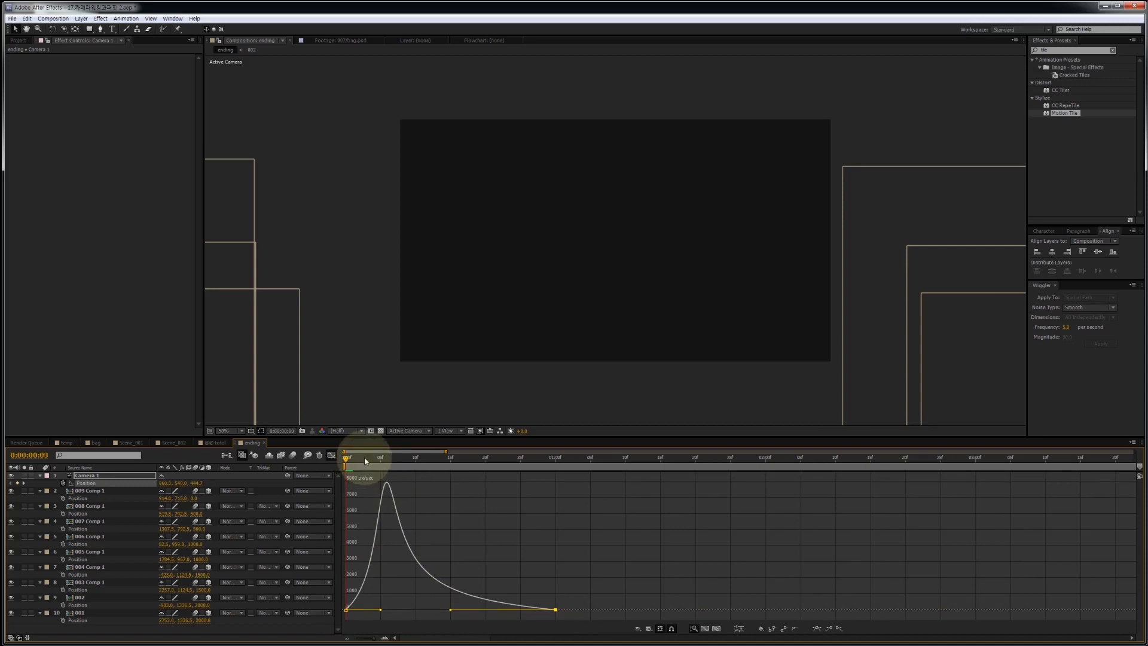
{"action": "left_click_drag", "start_coordinate": [359, 458], "coordinate": [554, 468]}
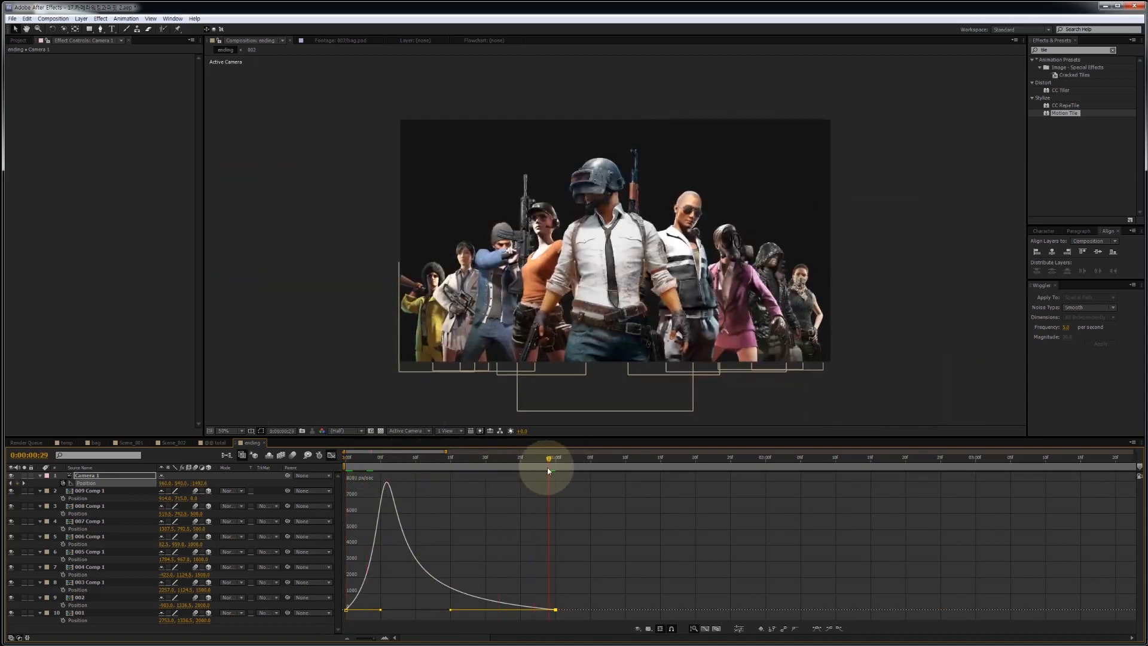
{"action": "key", "text": "shift+F3"}
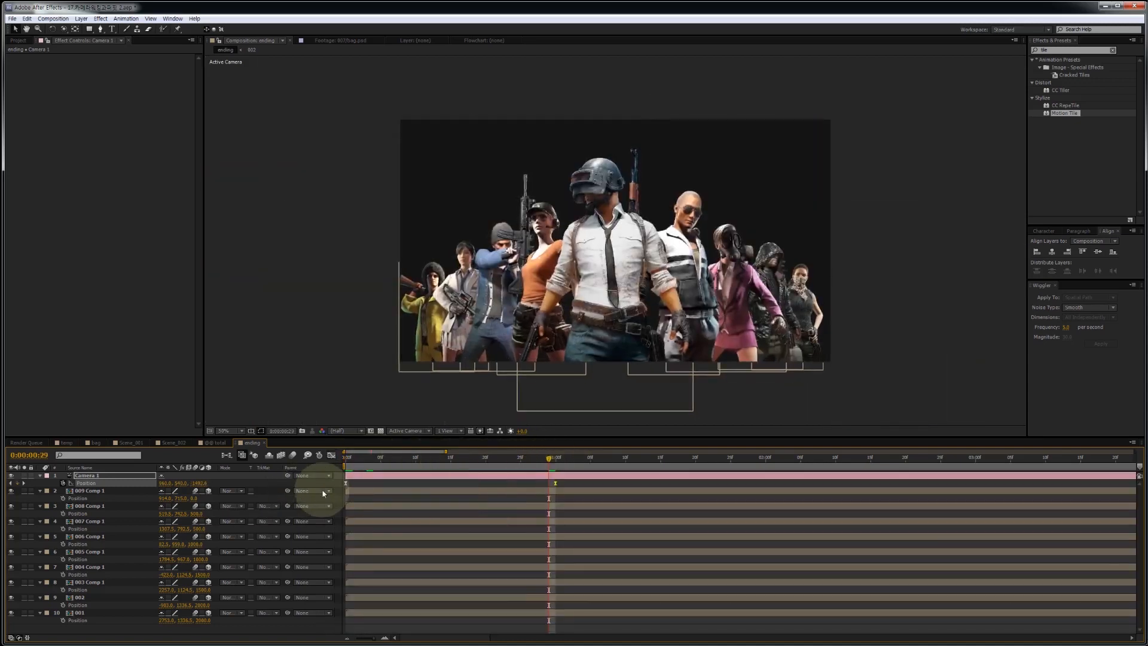
{"action": "left_click_drag", "start_coordinate": [397, 458], "coordinate": [576, 461]}
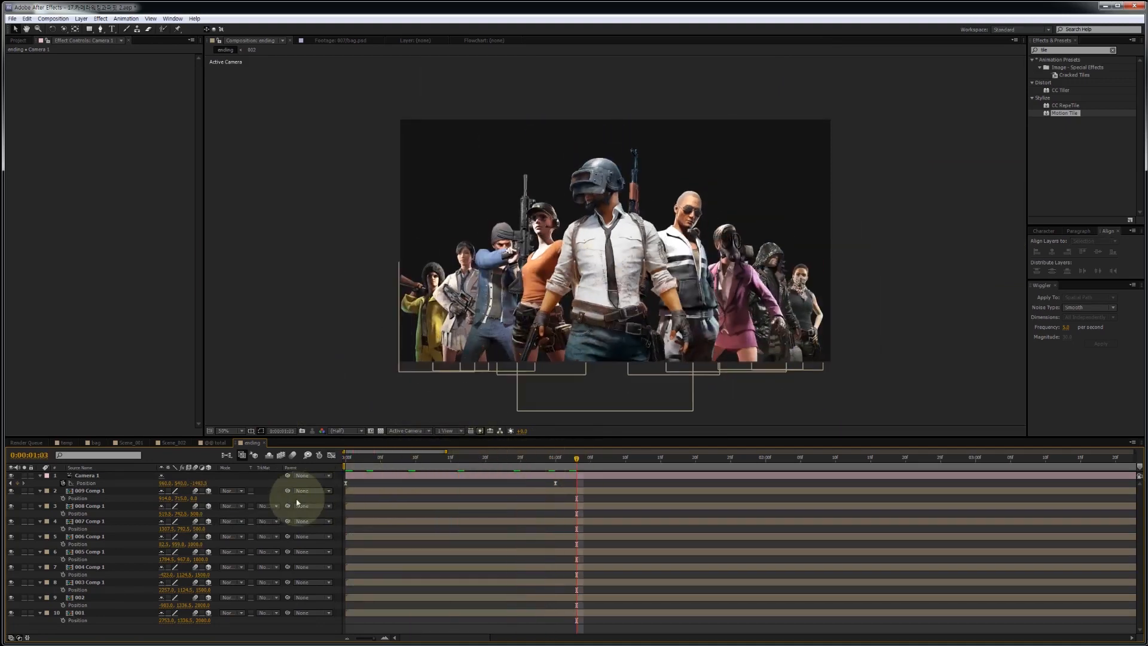
- Add a null object directly below Camera 1, rename it position and make it a 3D layer
{"action": "right_click", "coordinate": [278, 497]}
{"action": "mouse_move", "coordinate": [333, 502]}
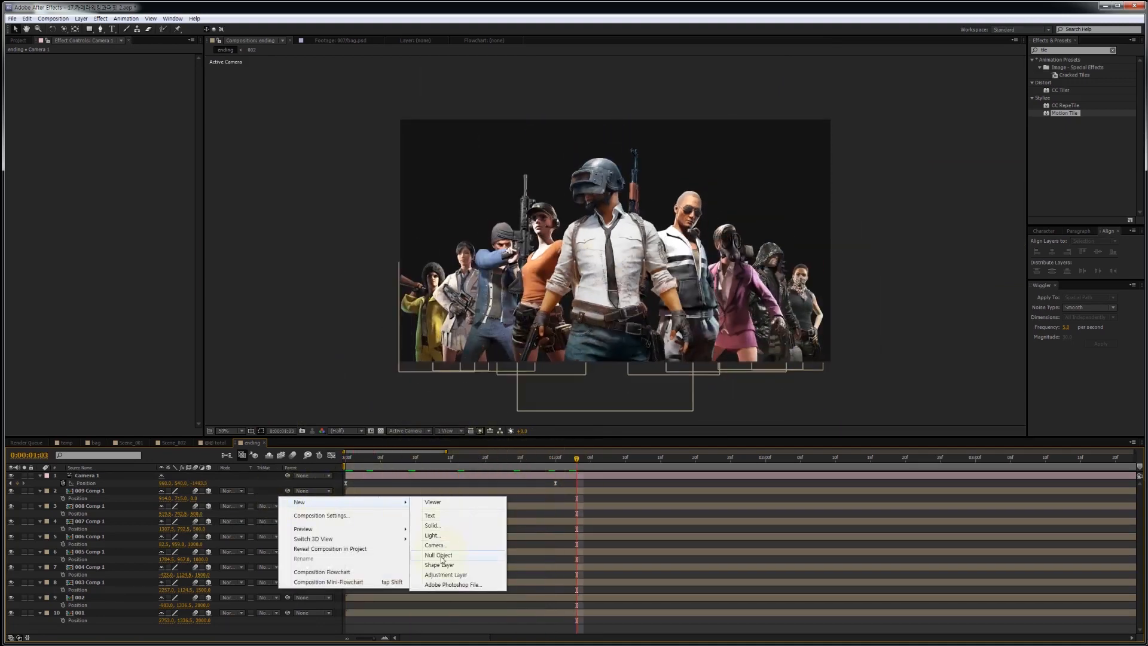
{"action": "left_click", "coordinate": [440, 555]}
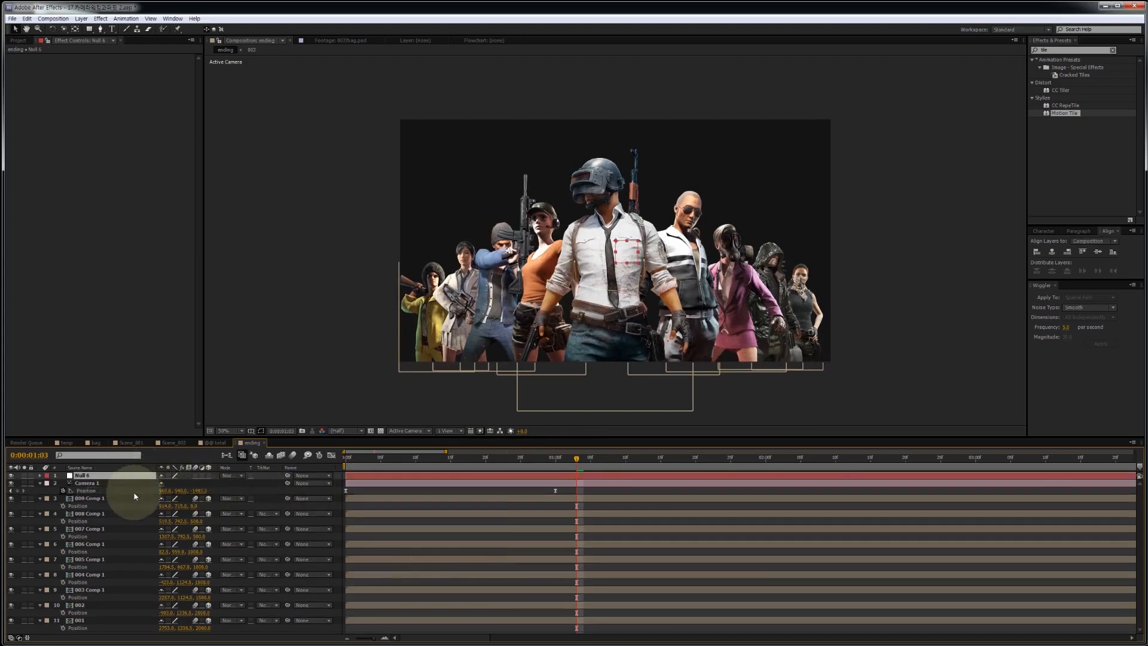
{"action": "left_click_drag", "start_coordinate": [136, 496], "coordinate": [145, 499]}
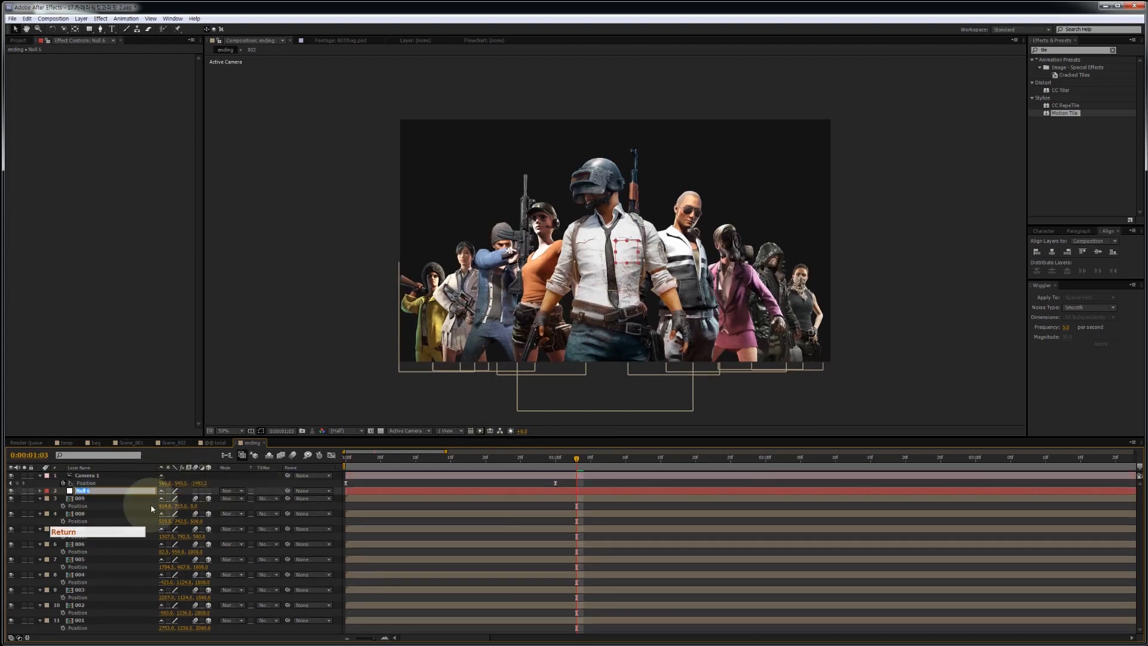
{"action": "type", "text": "positio"}
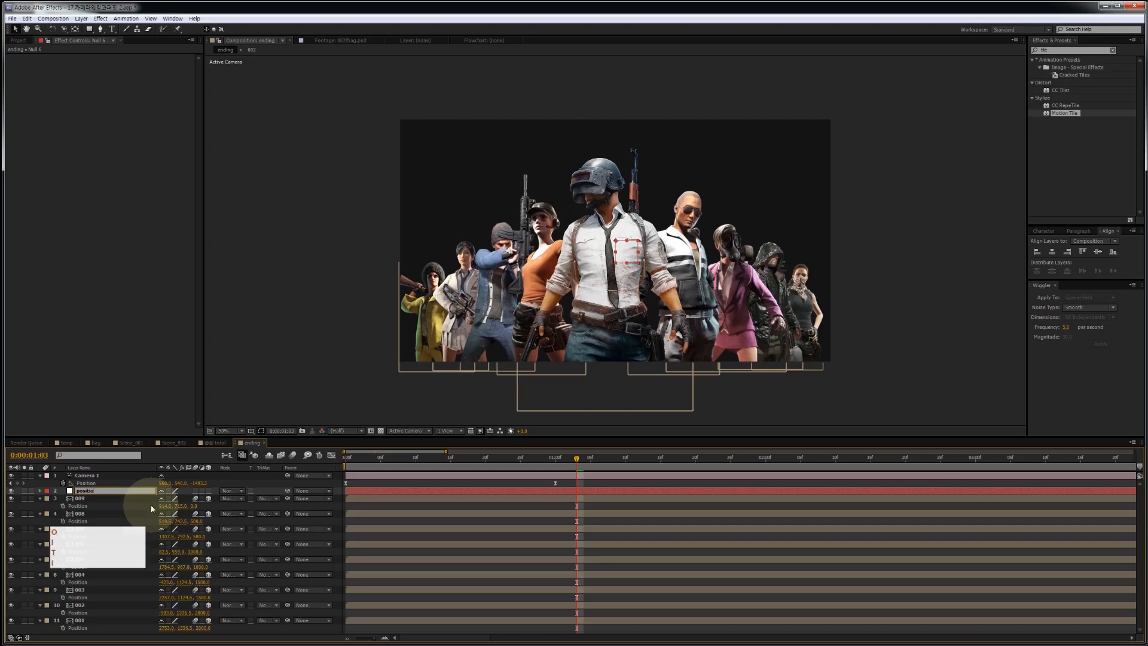
{"action": "type", "text": "n"}
{"action": "key", "text": "Return"}
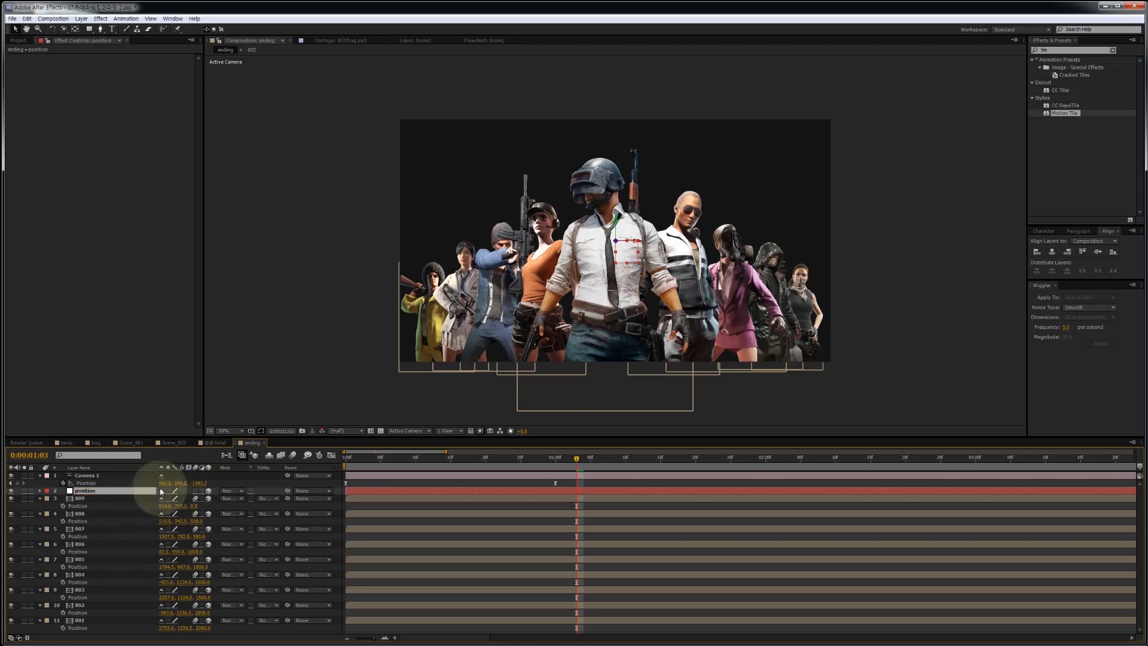
- Parent all nine character layers, 009 to 001, to the position null
{"action": "left_click", "coordinate": [113, 499]}
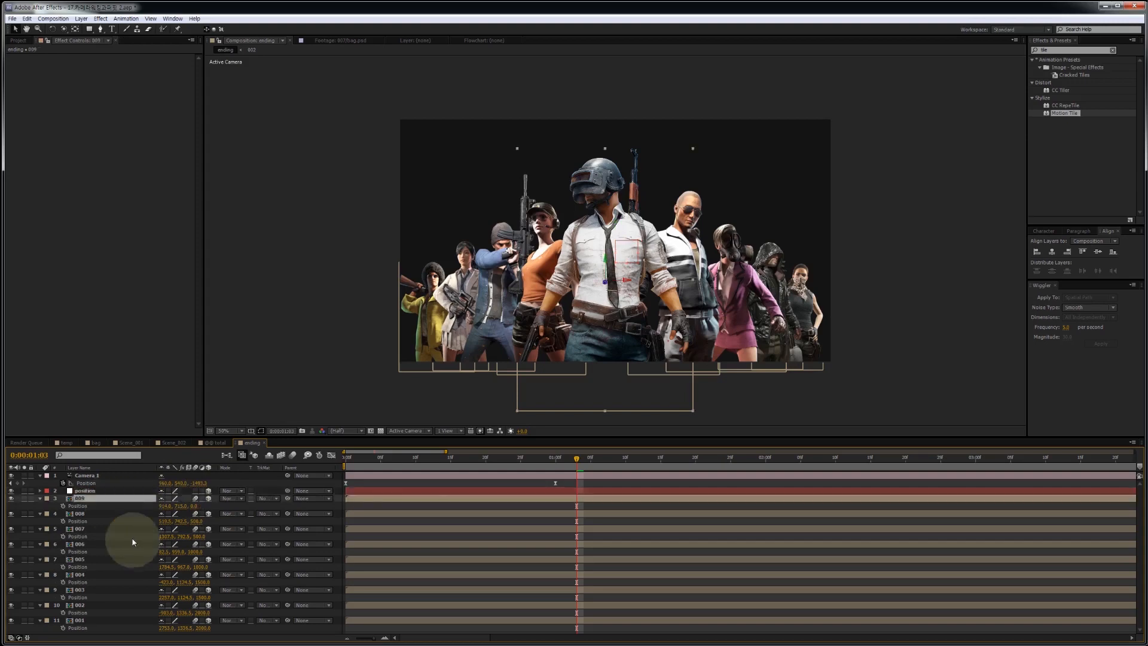
{"action": "left_click", "coordinate": [102, 620], "text": "shift"}
{"action": "left_click_drag", "start_coordinate": [289, 501], "coordinate": [103, 492]}
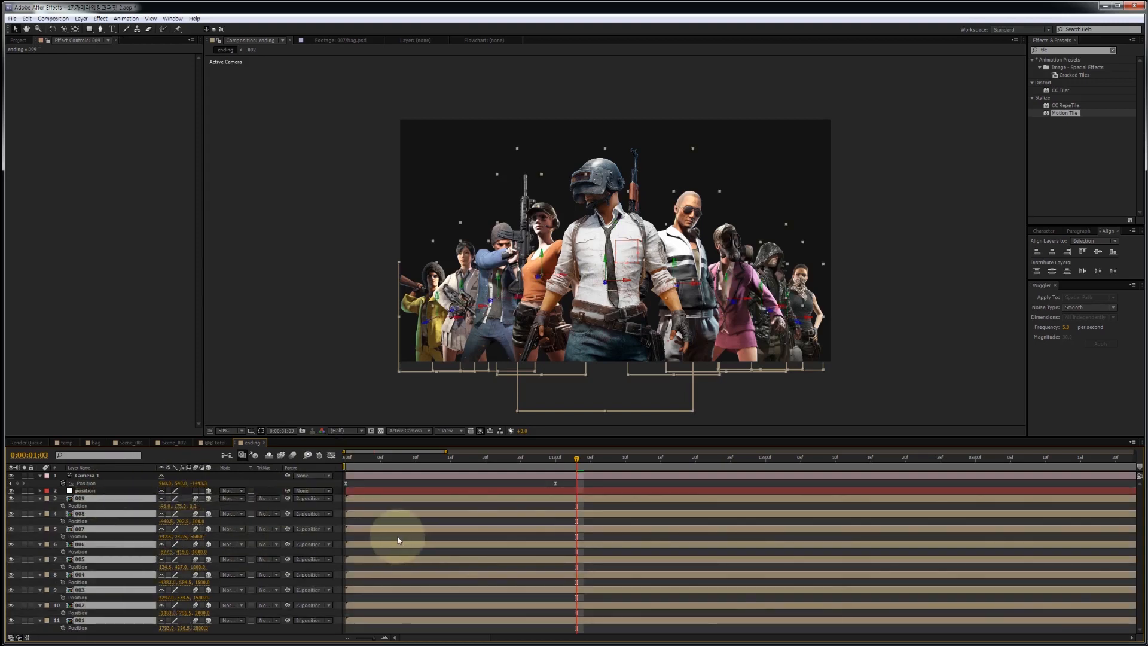
{"action": "left_click", "coordinate": [515, 505]}
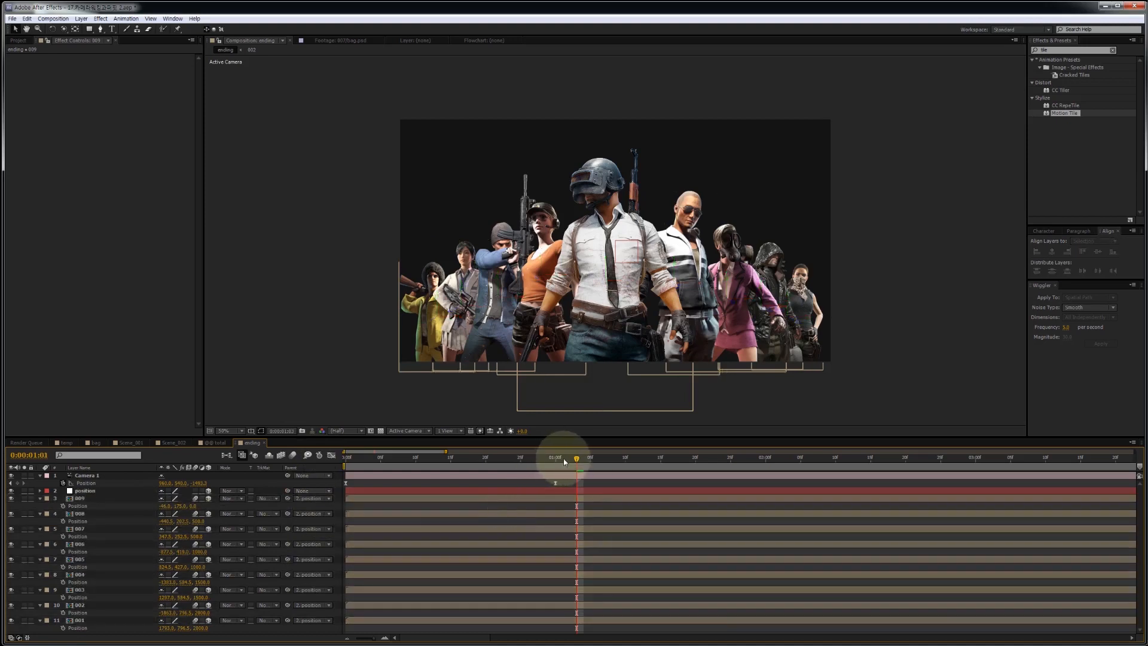
- Keyframe the position null's Position at 0:00:01:00 and 0:00:03:00, moving it back to about 266 in Z at the second keyframe
{"action": "left_click", "coordinate": [109, 491]}
{"action": "key", "text": "p"}
{"action": "left_click", "coordinate": [552, 494]}
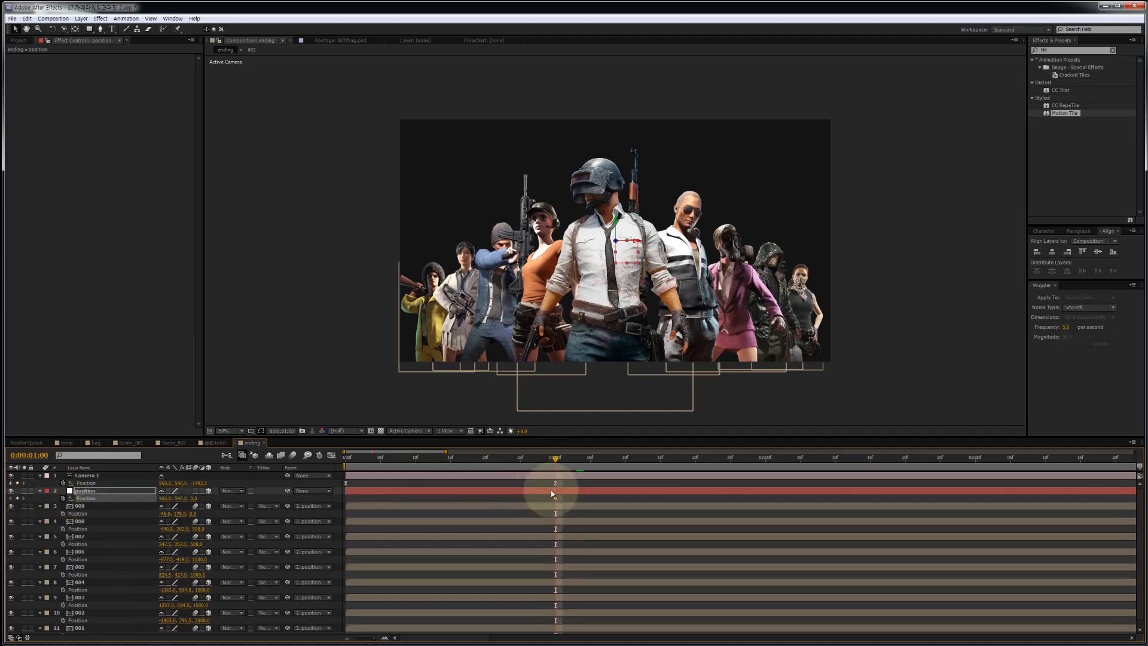
{"action": "left_click_drag", "start_coordinate": [555, 500], "coordinate": [976, 500]}
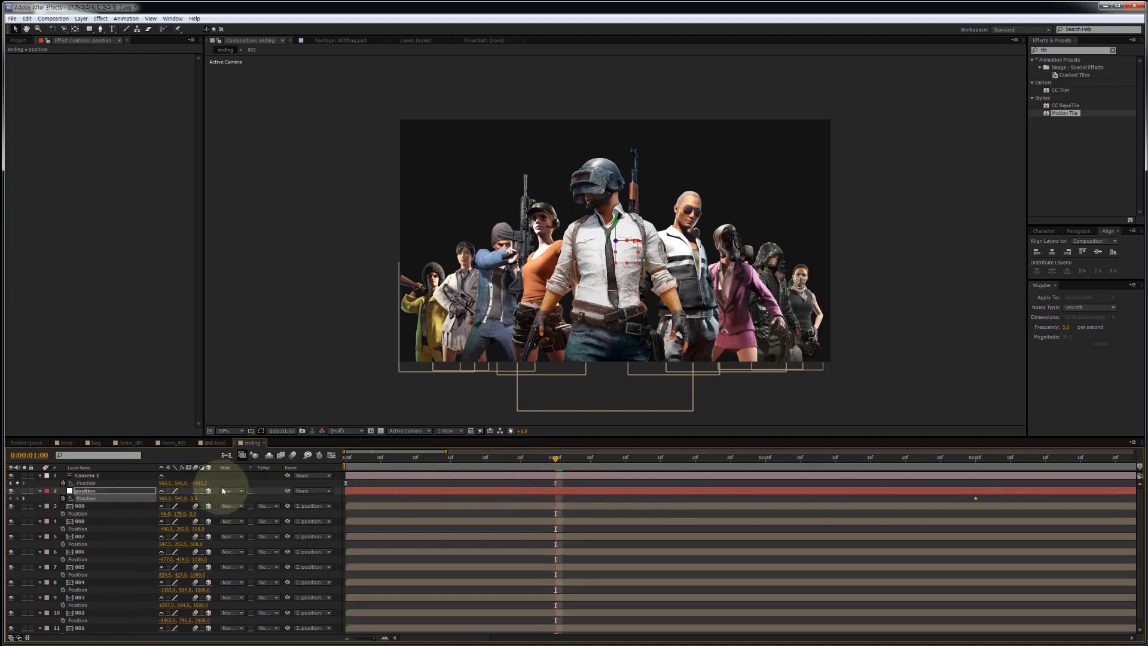
{"action": "left_click", "coordinate": [18, 498]}
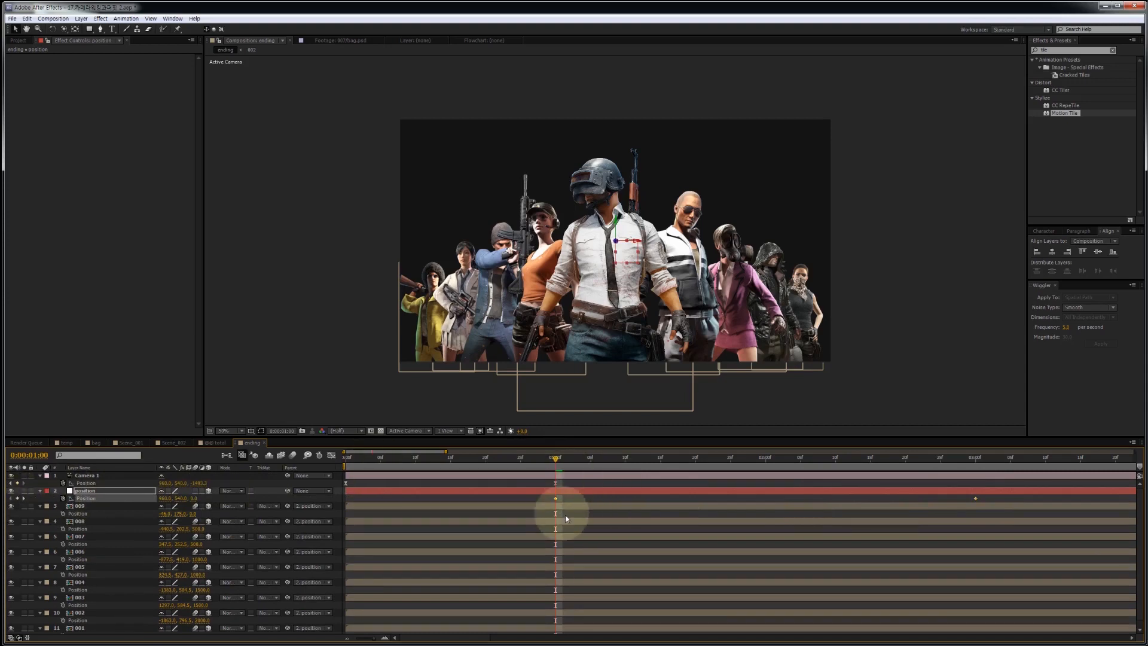
{"action": "key", "text": "space"}
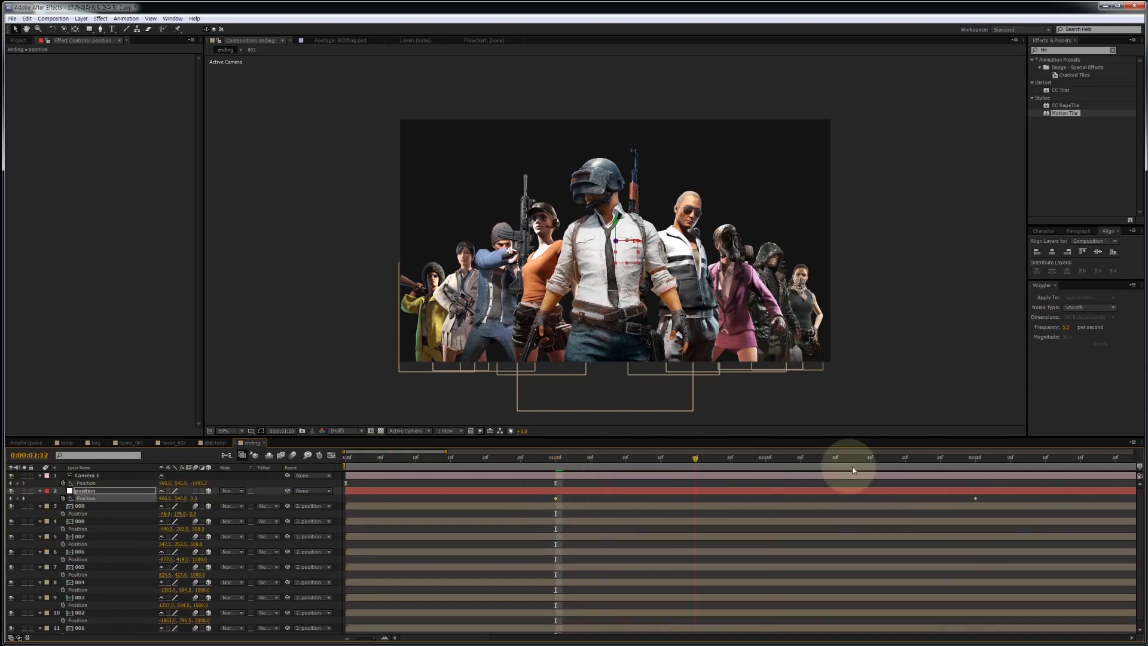
{"action": "left_click_drag", "start_coordinate": [979, 481], "coordinate": [976, 485]}
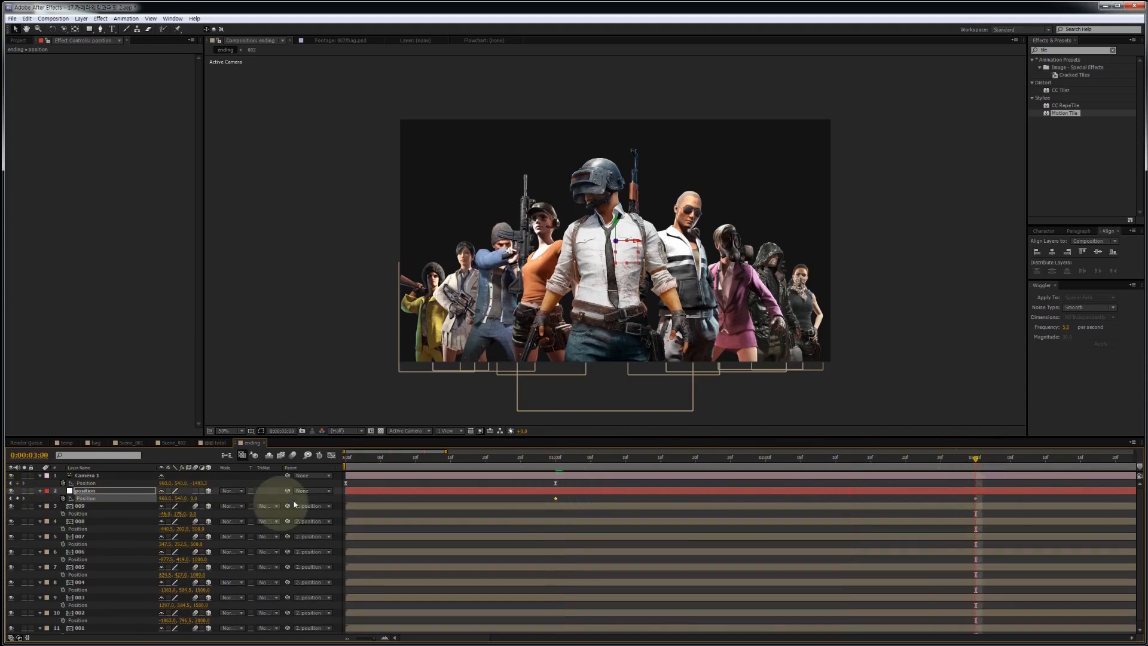
{"action": "left_click_drag", "start_coordinate": [193, 500], "coordinate": [310, 499]}
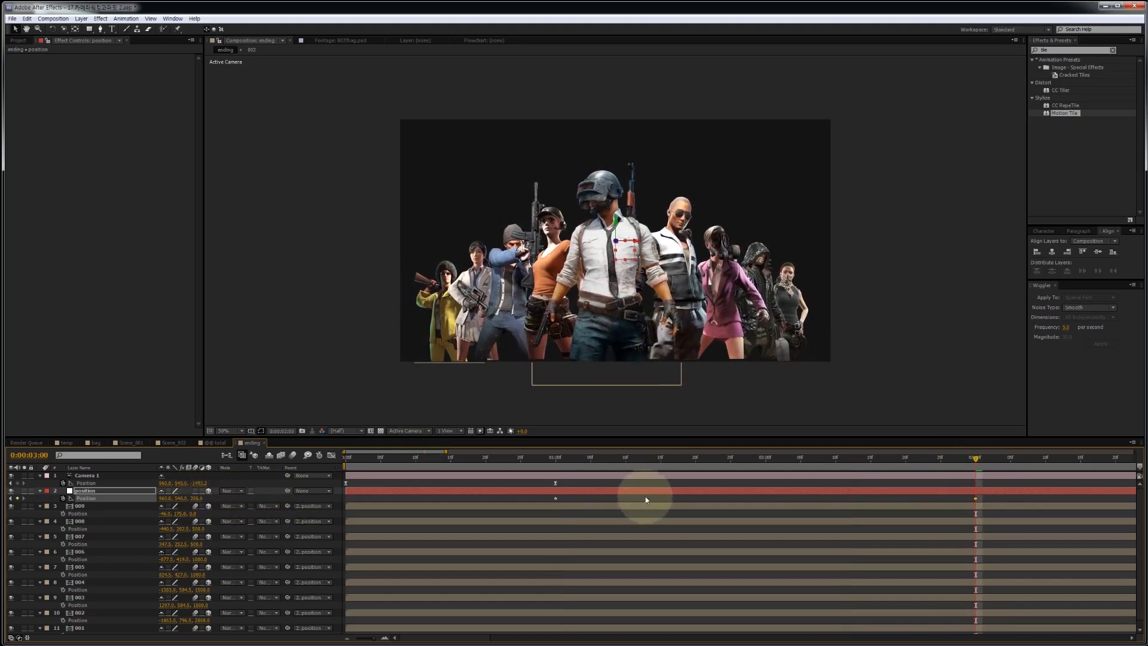
- Shift both Position keyframes of the position null earlier together so that the first falls at 0:00:00:12
{"action": "left_click_drag", "start_coordinate": [539, 470], "coordinate": [465, 464]}
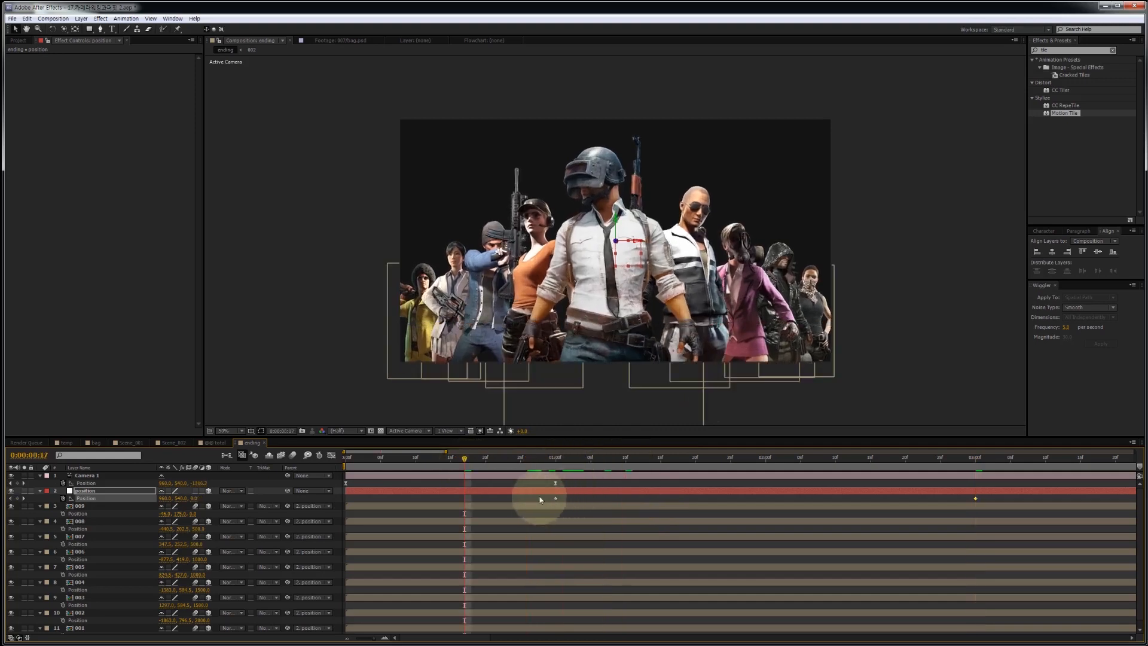
{"action": "left_click_drag", "start_coordinate": [524, 500], "coordinate": [1027, 511]}
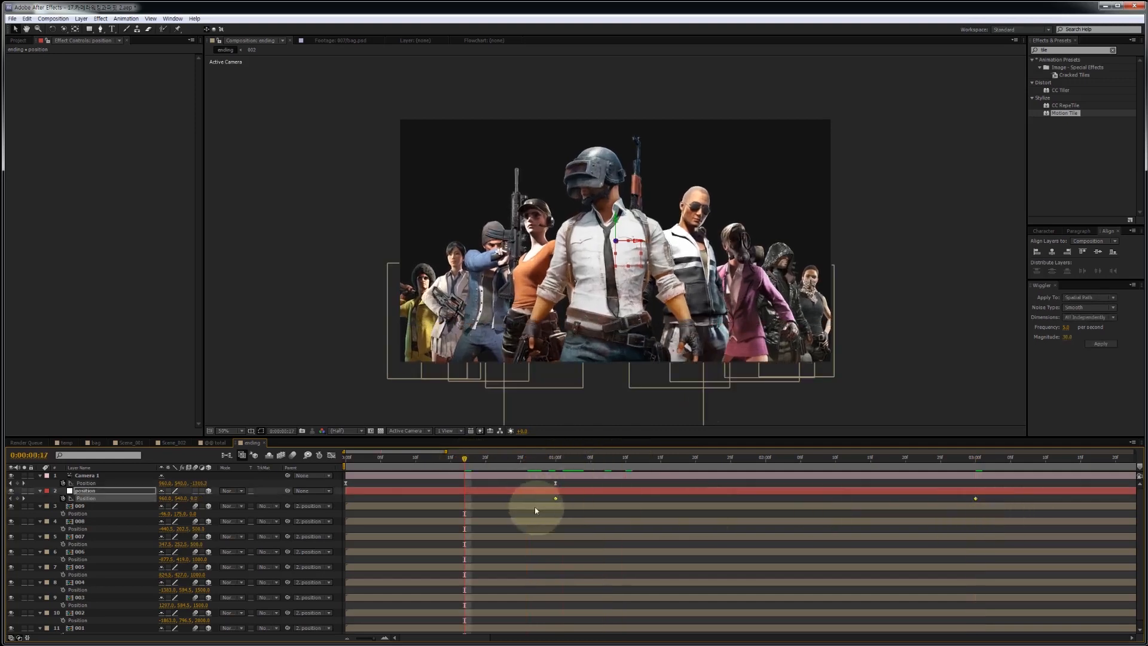
{"action": "left_click_drag", "start_coordinate": [455, 500], "coordinate": [428, 500]}
{"action": "left_click_drag", "start_coordinate": [370, 461], "coordinate": [737, 459]}
- Set Camera 1's aperture to 100 pixels in its camera options and preview the depth blur on the line-up
{"action": "left_click", "coordinate": [168, 492]}
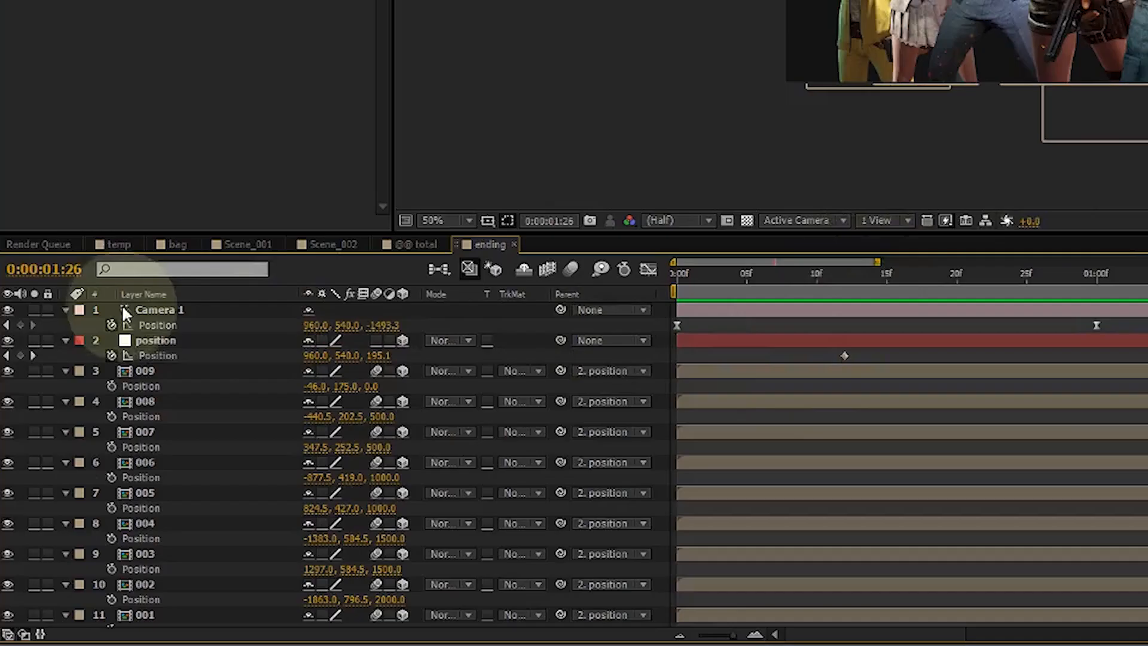
{"action": "left_click", "coordinate": [64, 310]}
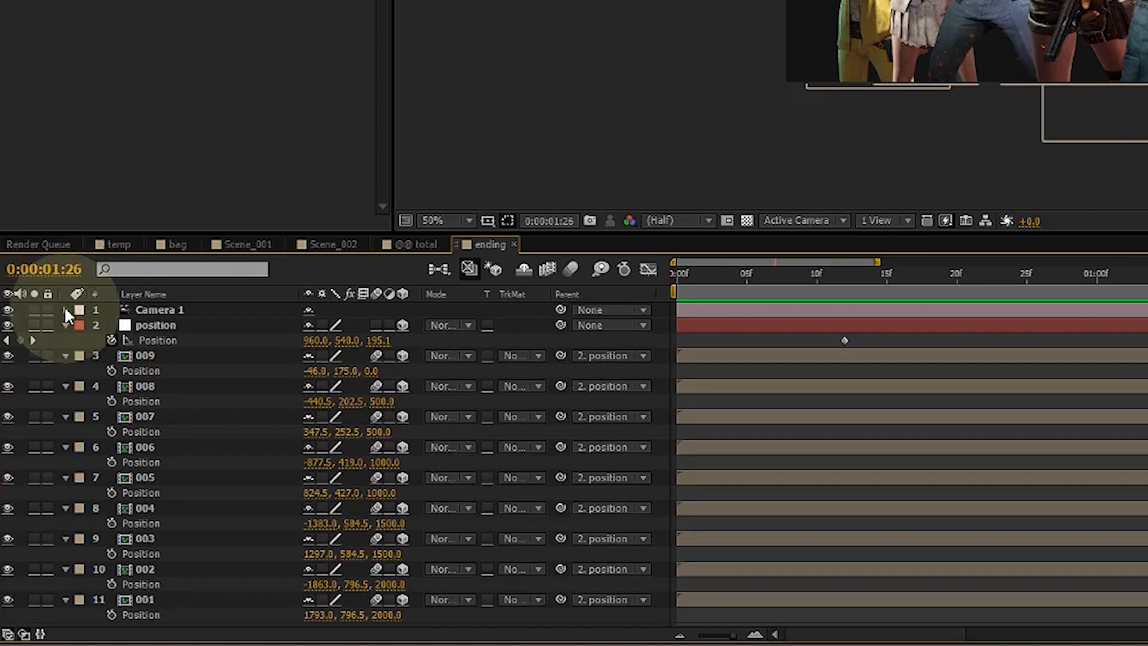
{"action": "left_click", "coordinate": [62, 308]}
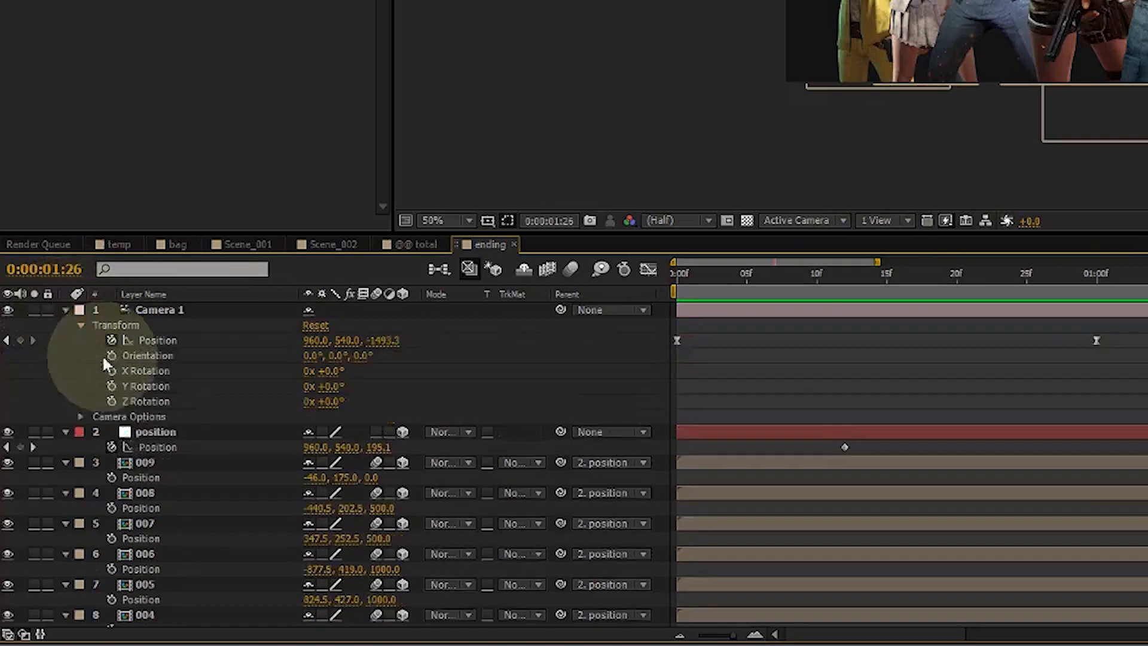
{"action": "left_click", "coordinate": [80, 416]}
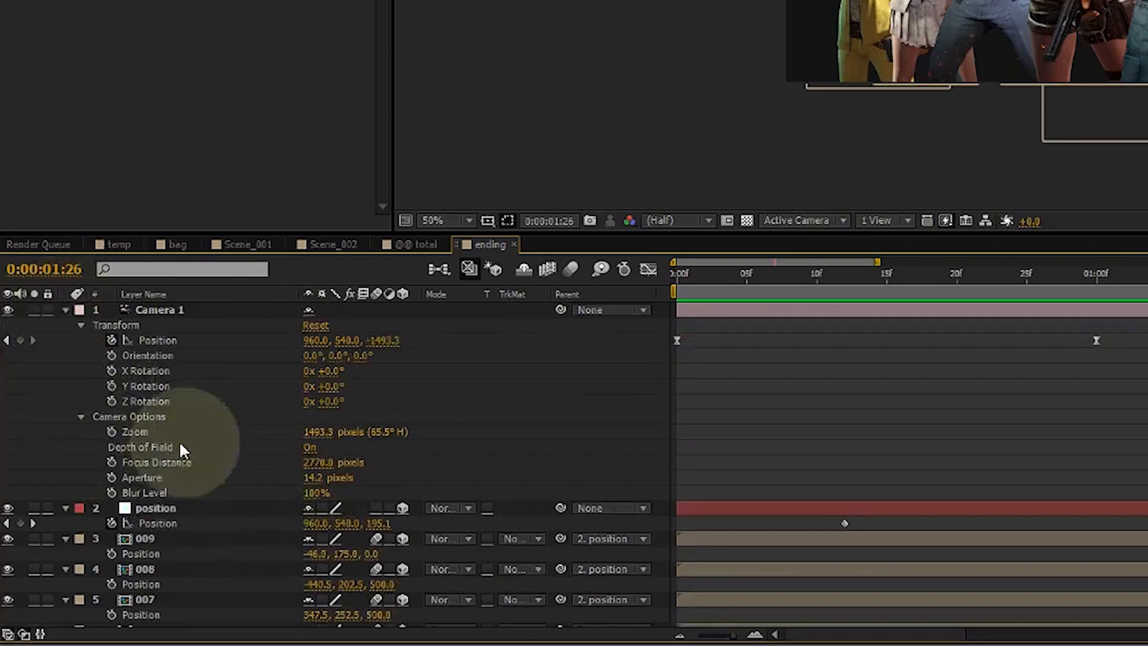
{"action": "left_click", "coordinate": [312, 477]}
{"action": "type", "text": "100"}
{"action": "key", "text": "Return"}
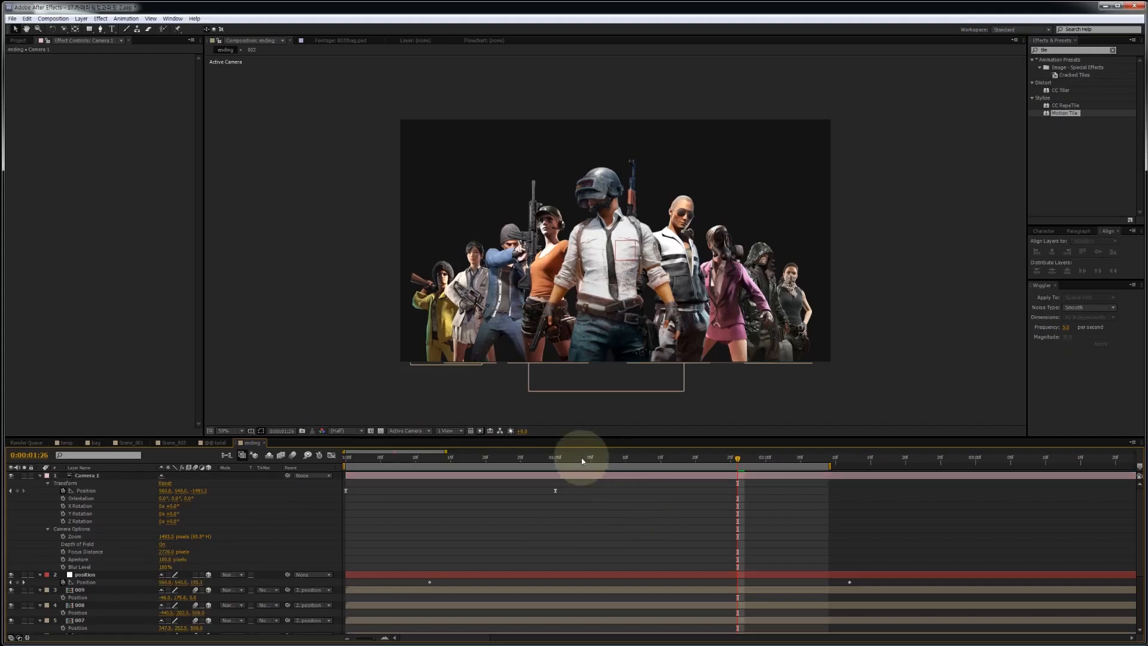
{"action": "left_click", "coordinate": [555, 460]}
{"action": "left_click_drag", "start_coordinate": [556, 462], "coordinate": [716, 463]}
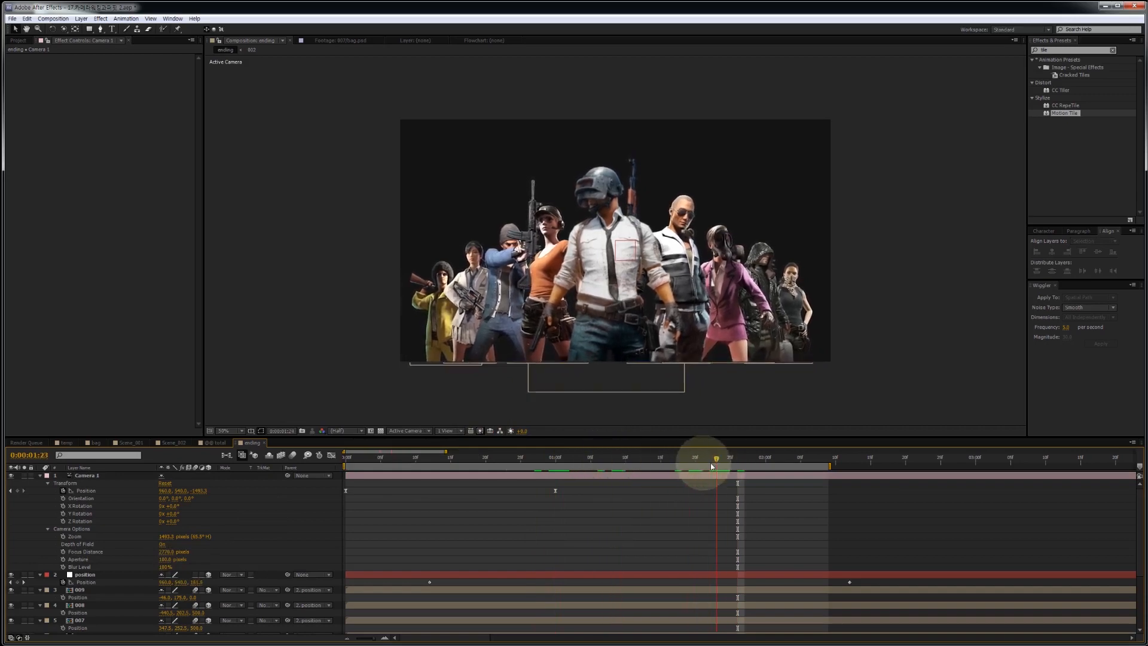
- At 0:00:01:22, reduce Camera 1's Focus Distance to adjust which characters in the line-up are in focus
{"action": "left_click", "coordinate": [708, 464]}
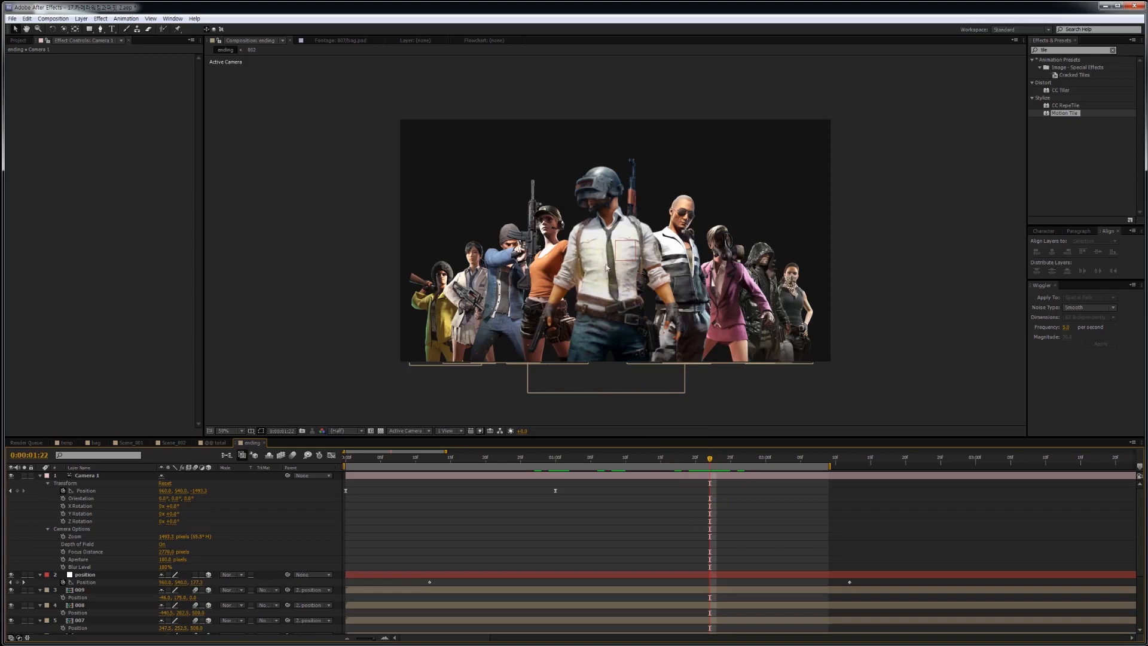
{"action": "left_click_drag", "start_coordinate": [169, 552], "coordinate": [93, 549]}
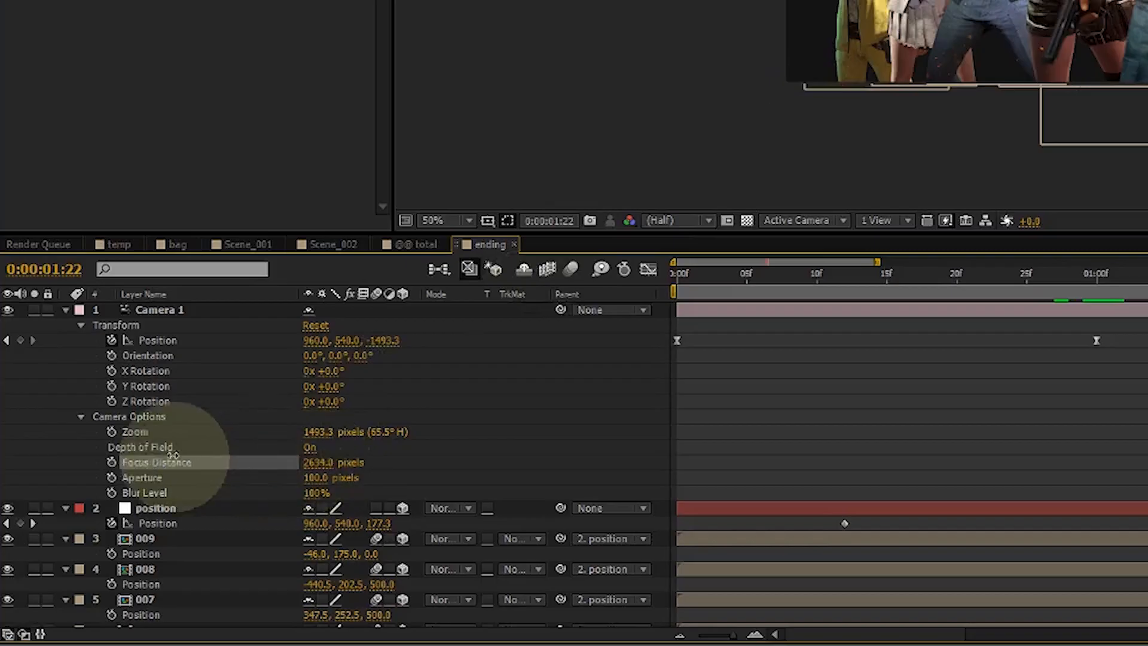
{"action": "left_click_drag", "start_coordinate": [173, 455], "coordinate": [0, 465]}
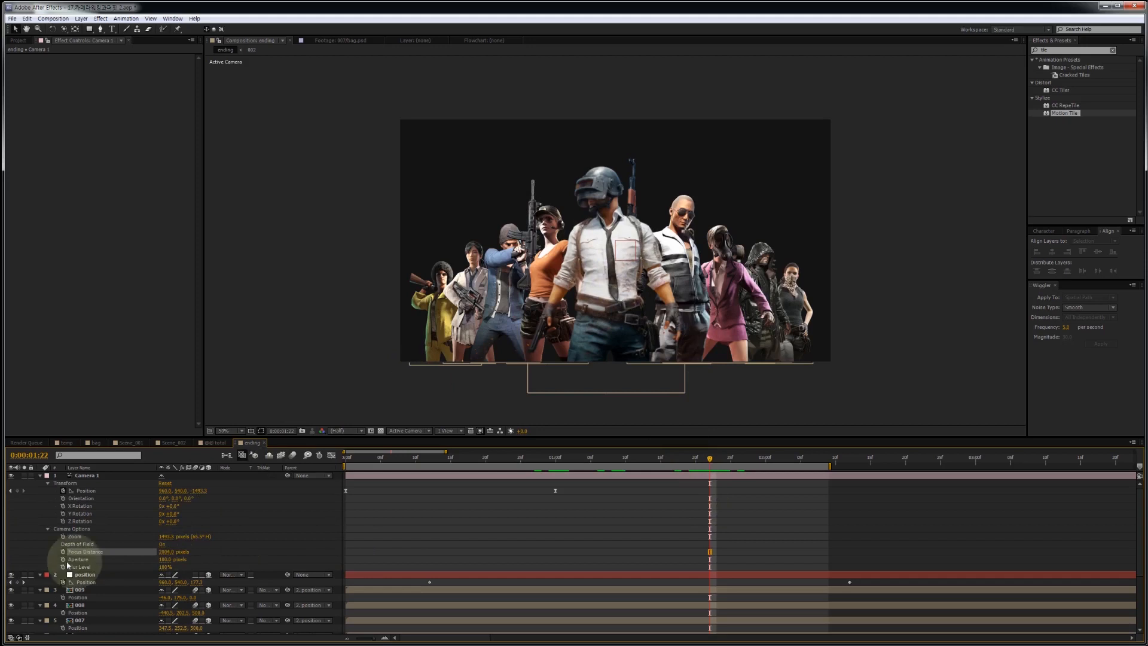
{"action": "left_click", "coordinate": [162, 560]}
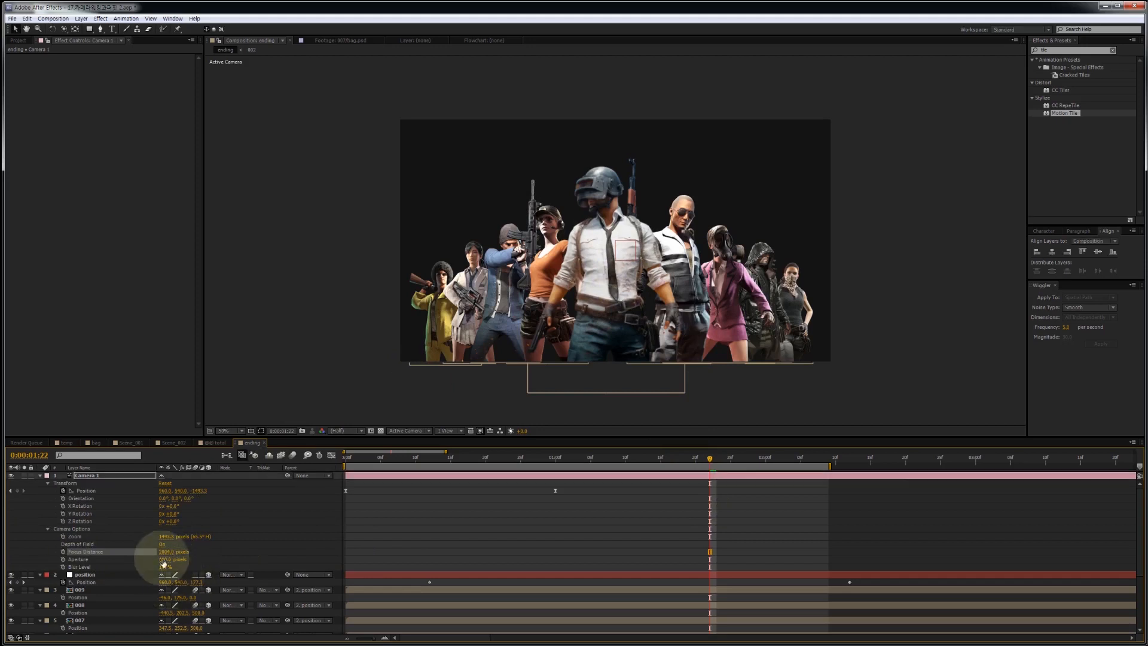
{"action": "left_click_drag", "start_coordinate": [168, 551], "coordinate": [122, 552]}
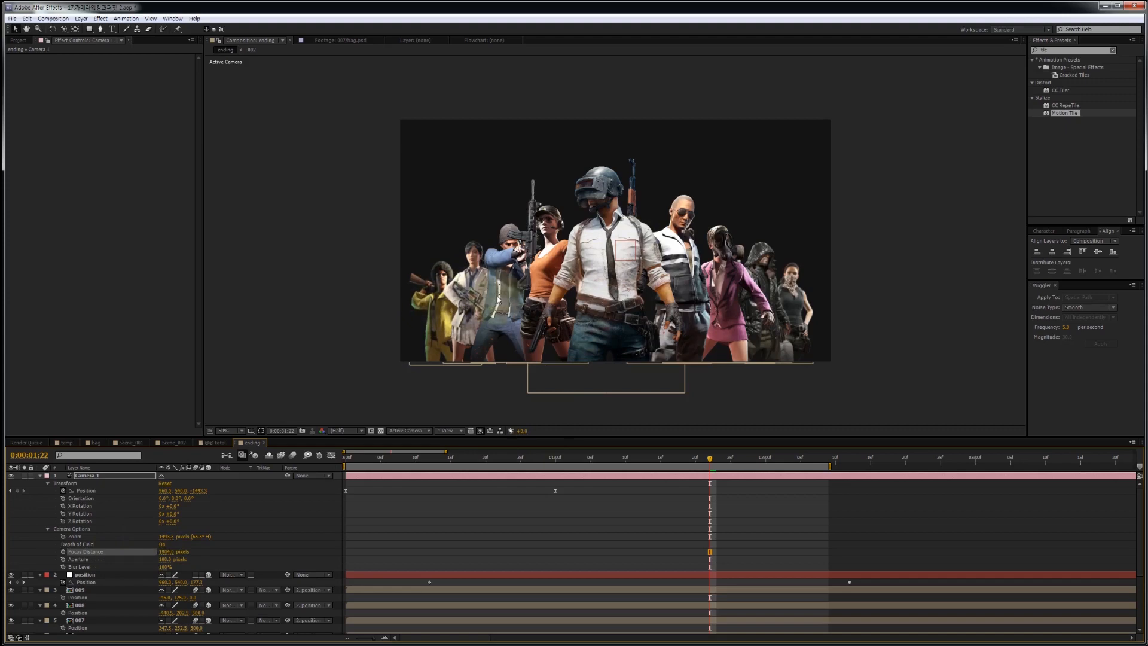
- Examine the explosion background behind the characters in the temp composition at about 0:00:20:28, and return to the ending composition
{"action": "left_click", "coordinate": [67, 442]}
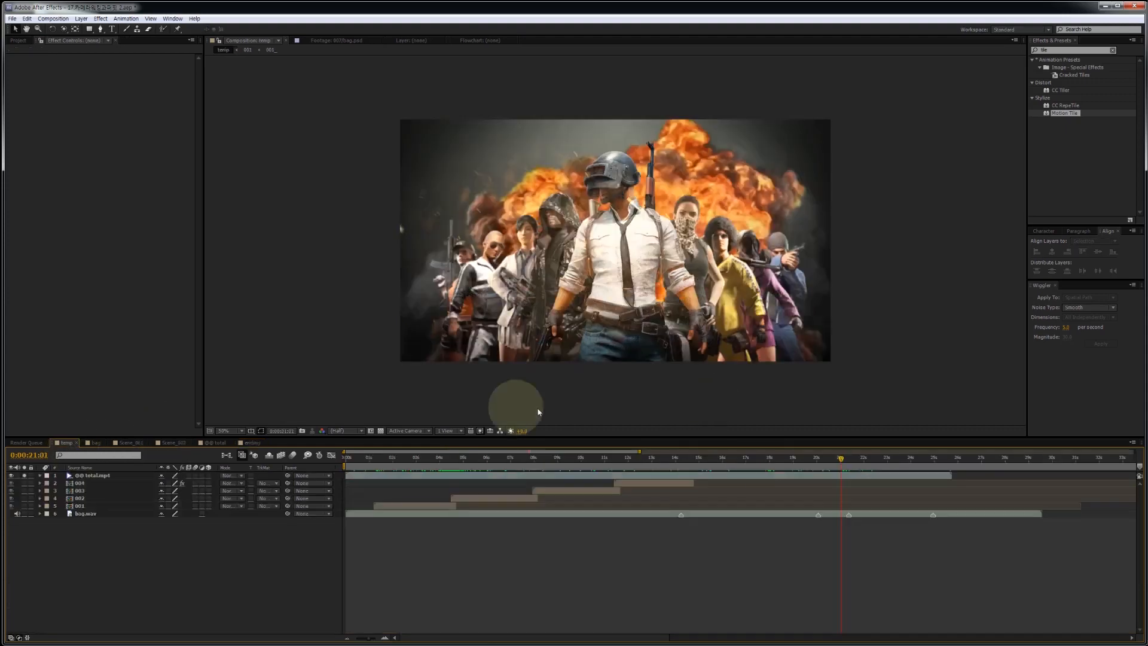
{"action": "left_click", "coordinate": [836, 459]}
{"action": "left_click", "coordinate": [839, 459]}
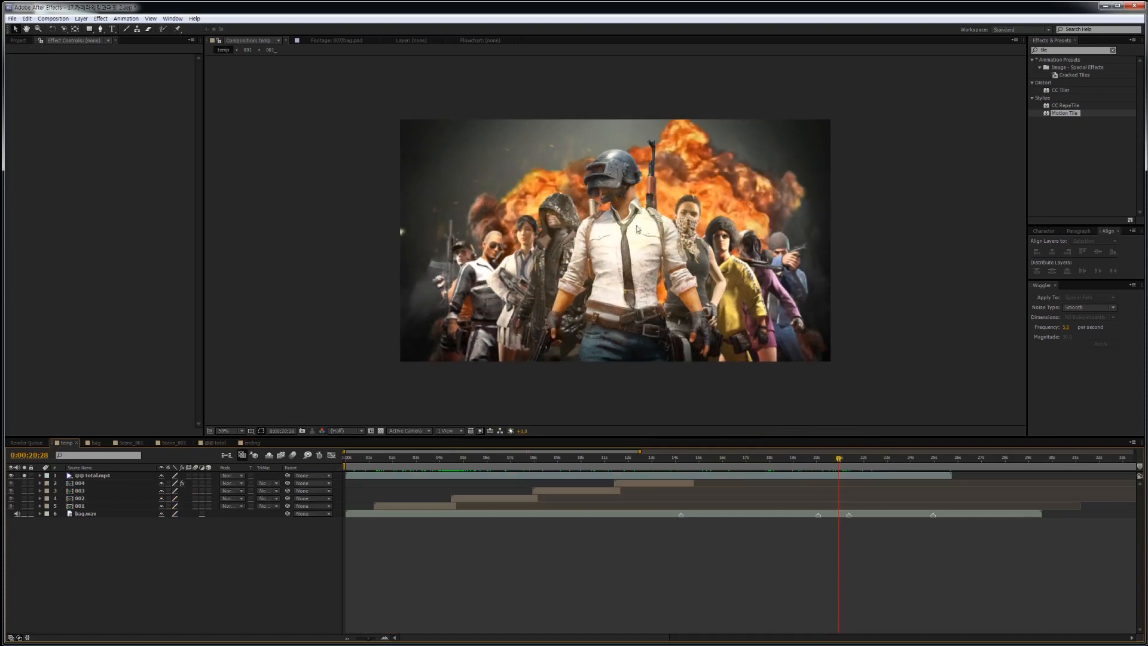
{"action": "left_click", "coordinate": [251, 442]}
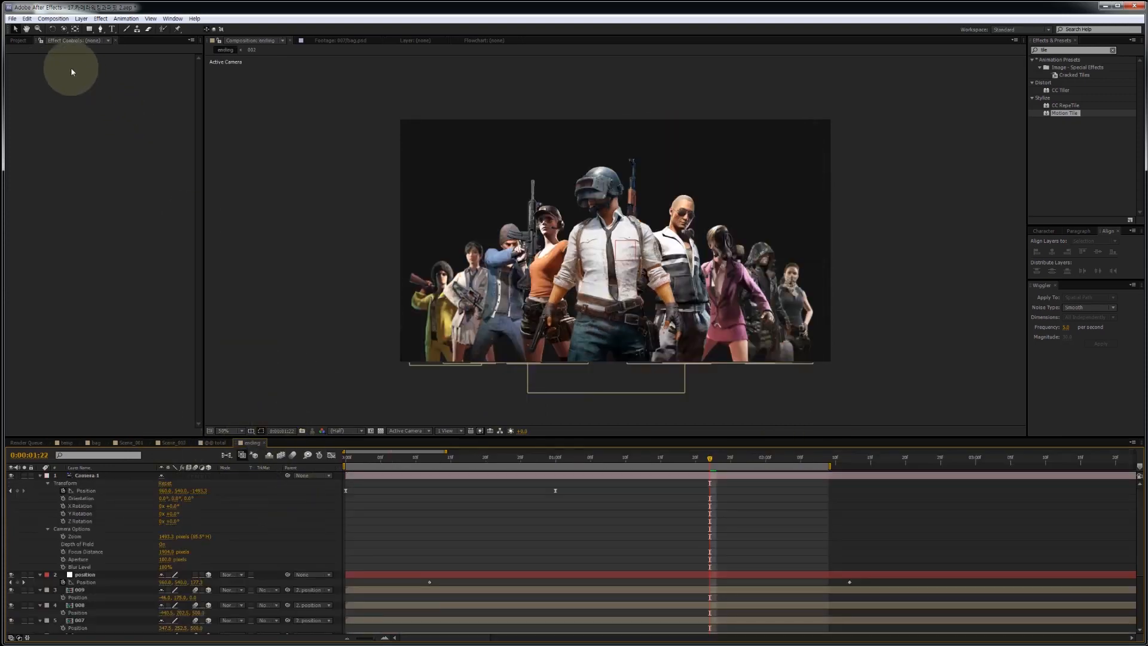
- Import Explosion Green Screen effect.mp4 and place it beneath all character layers in the ending composition
{"action": "left_click", "coordinate": [19, 40]}
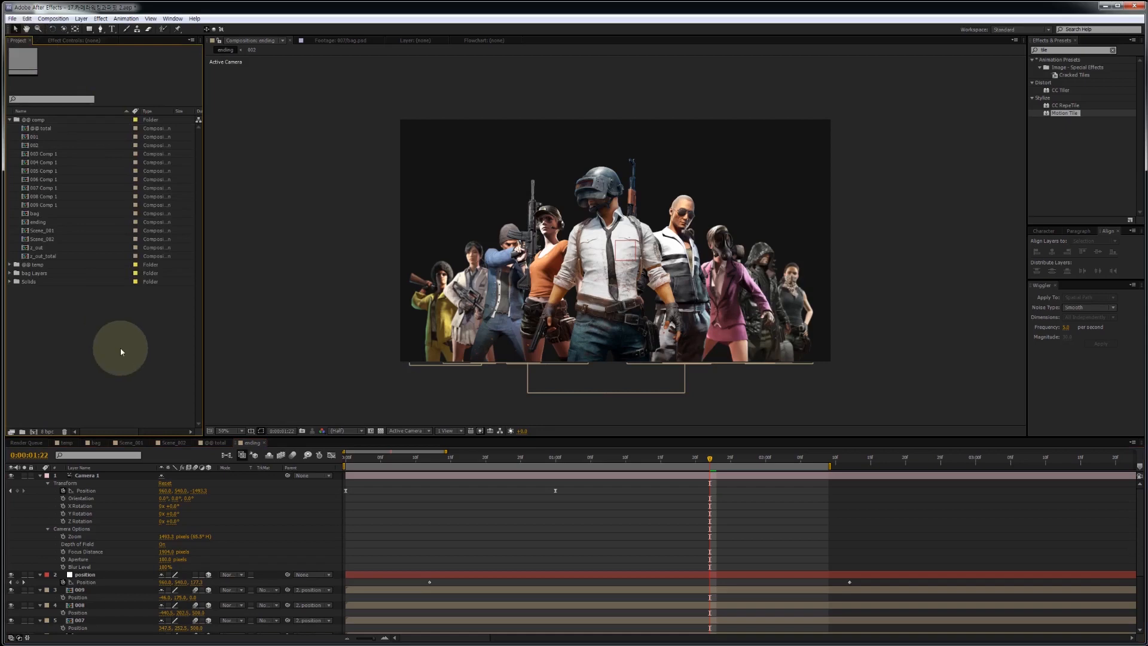
{"action": "key", "text": "ctrl+i"}
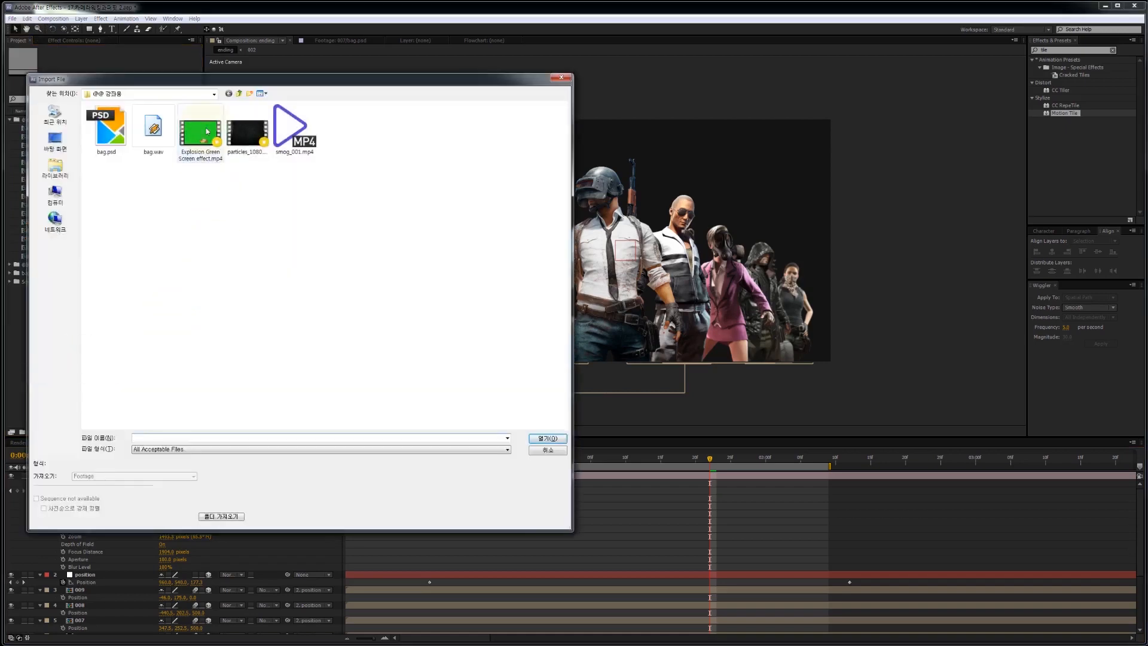
{"action": "double_click", "coordinate": [208, 131]}
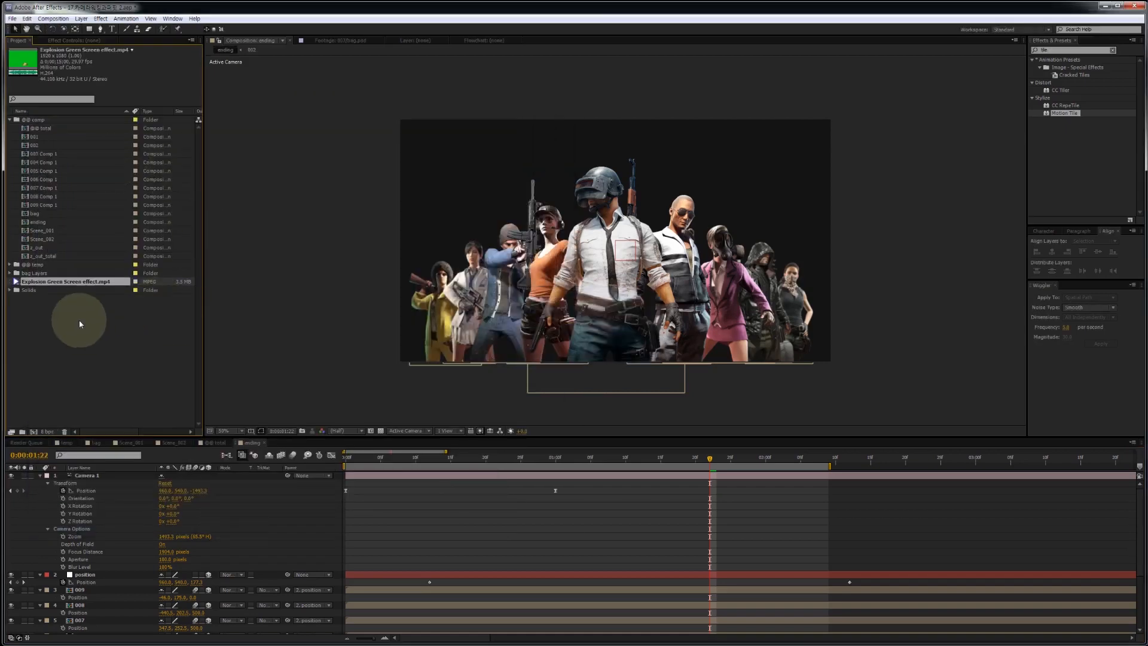
{"action": "left_click_drag", "start_coordinate": [76, 281], "coordinate": [127, 622]}
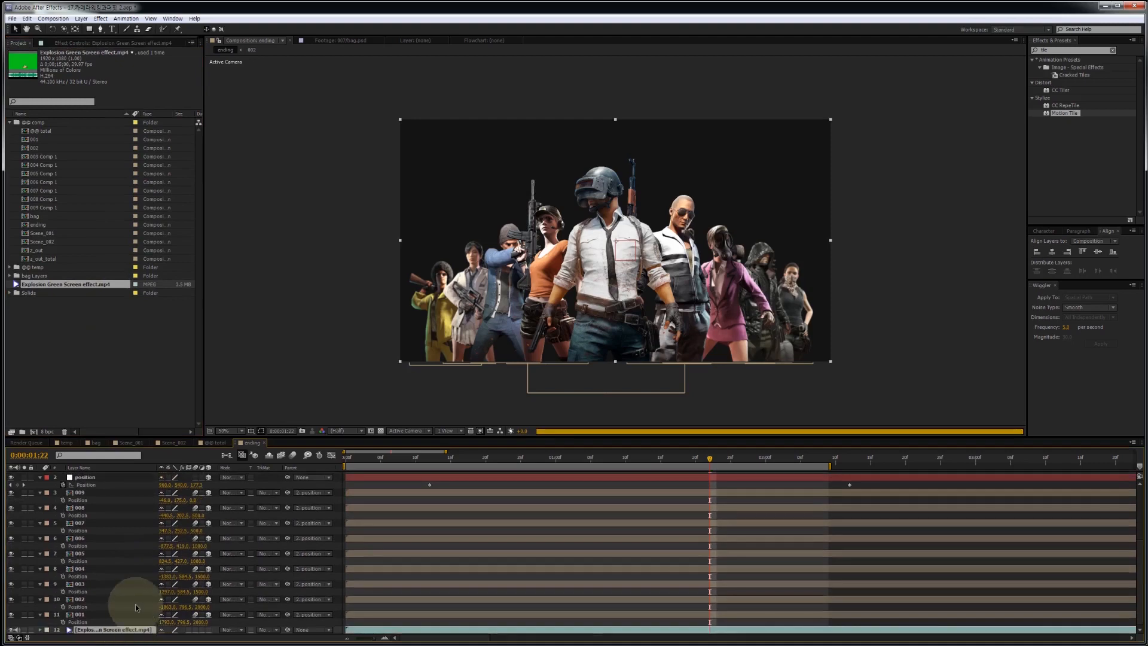
- Isolate the explosion layer at 0:00:01:07, scale it to 300%, and move it up so the blast fills the frame's centre
{"action": "left_click_drag", "start_coordinate": [430, 458], "coordinate": [605, 458]}
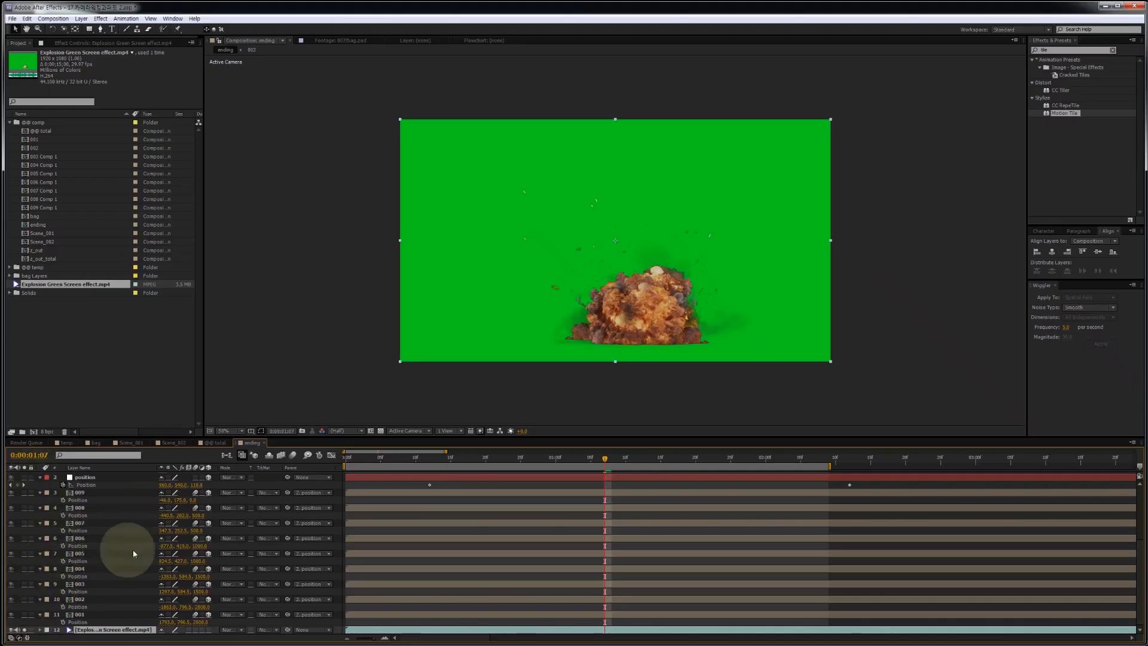
{"action": "key", "text": "s"}
{"action": "left_click", "coordinate": [178, 629]}
{"action": "type", "text": "300"}
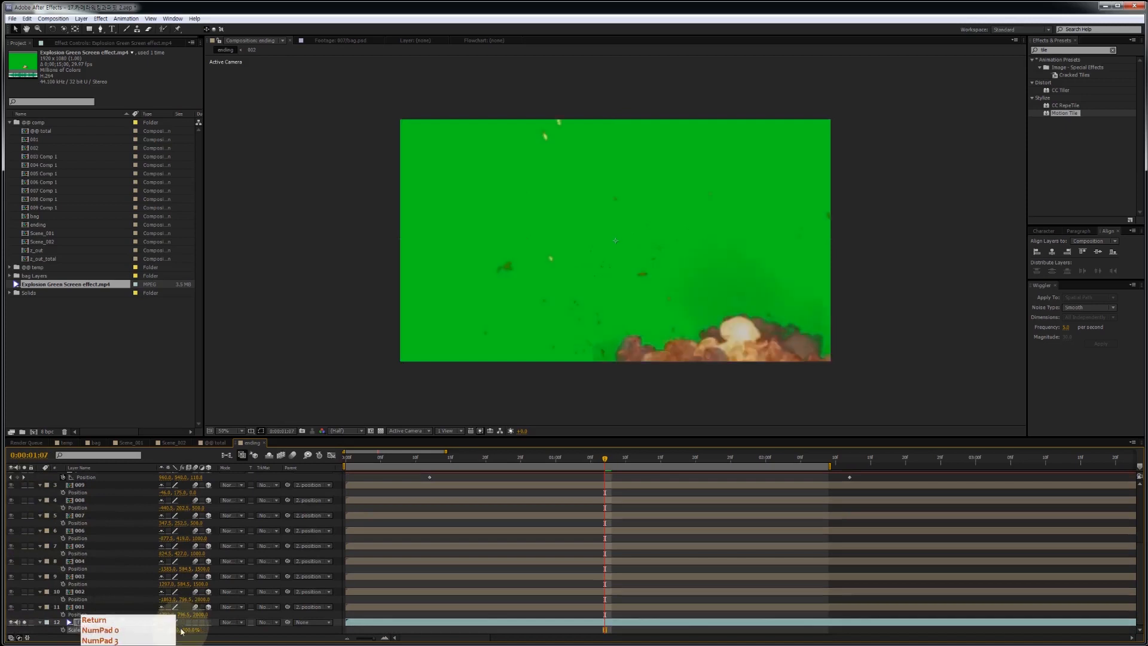
{"action": "key", "text": "Return"}
{"action": "left_click_drag", "start_coordinate": [699, 338], "coordinate": [638, 162]}
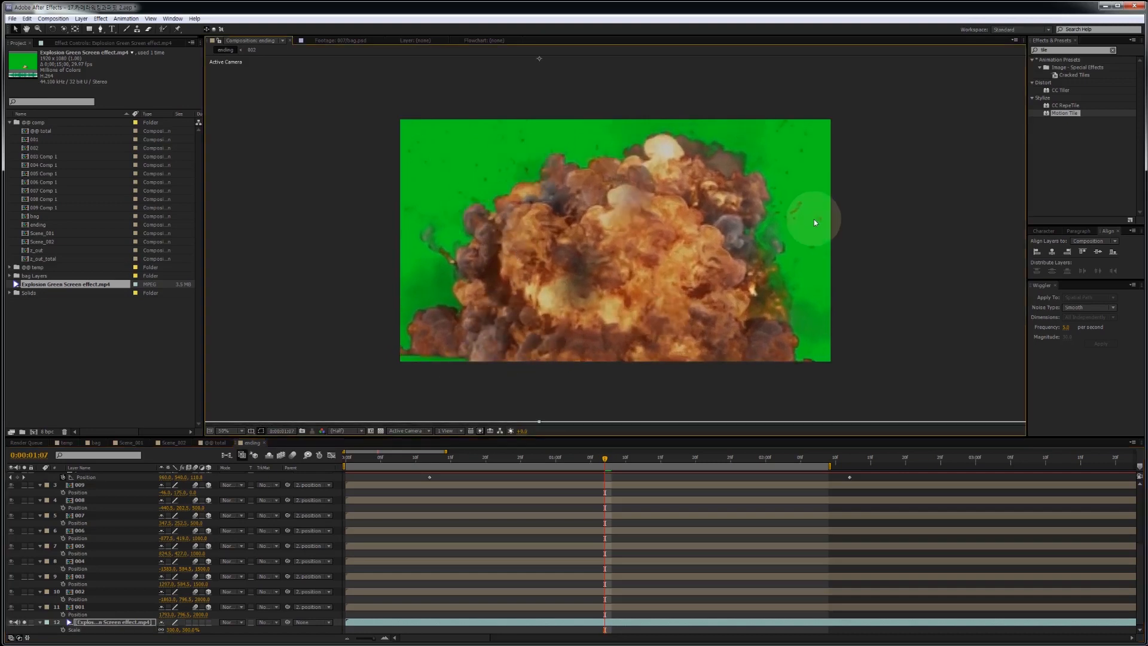
- Apply the Color Key effect to the explosion layer and sample the footage's green background as its key color
{"action": "left_click", "coordinate": [1069, 51]}
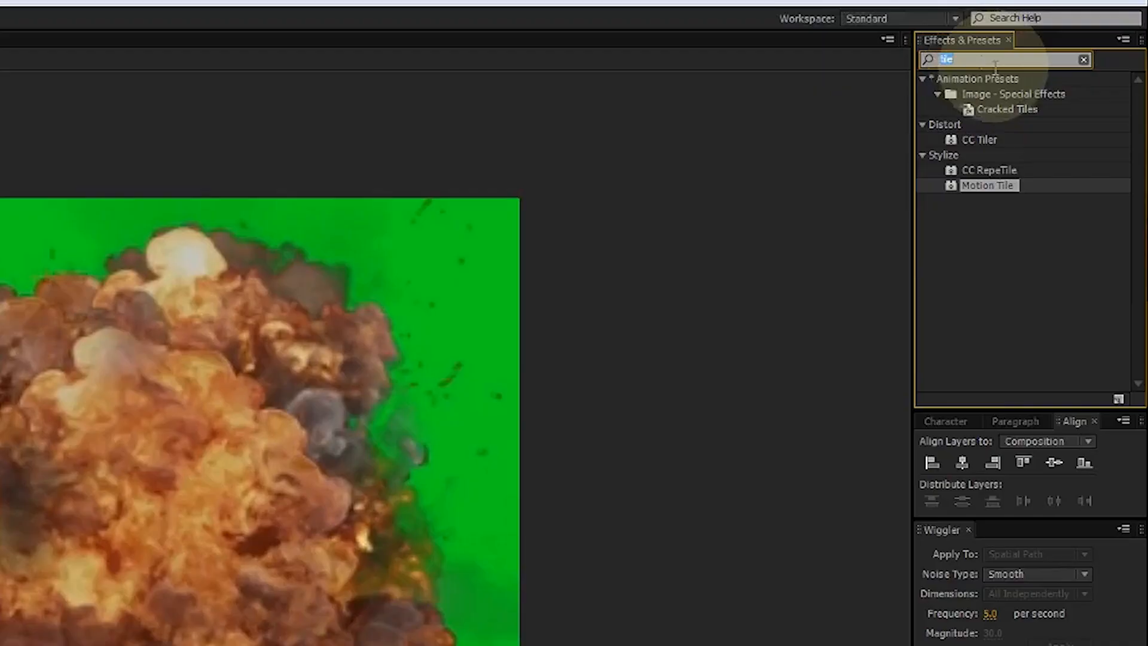
{"action": "type", "text": "key"}
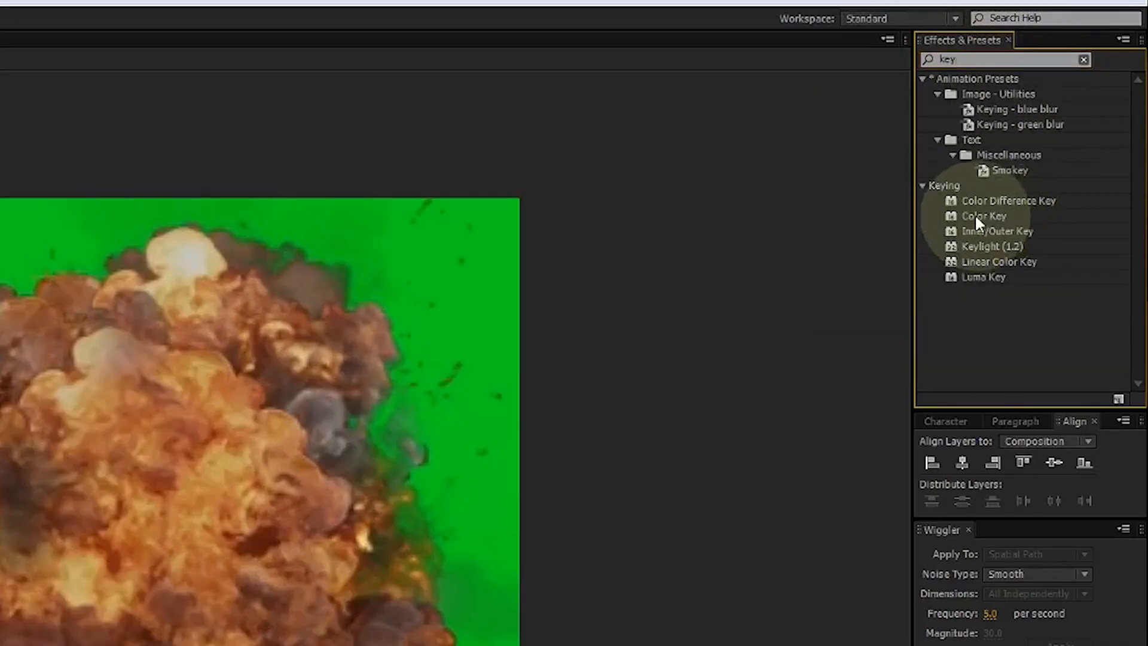
{"action": "left_click_drag", "start_coordinate": [978, 217], "coordinate": [550, 240]}
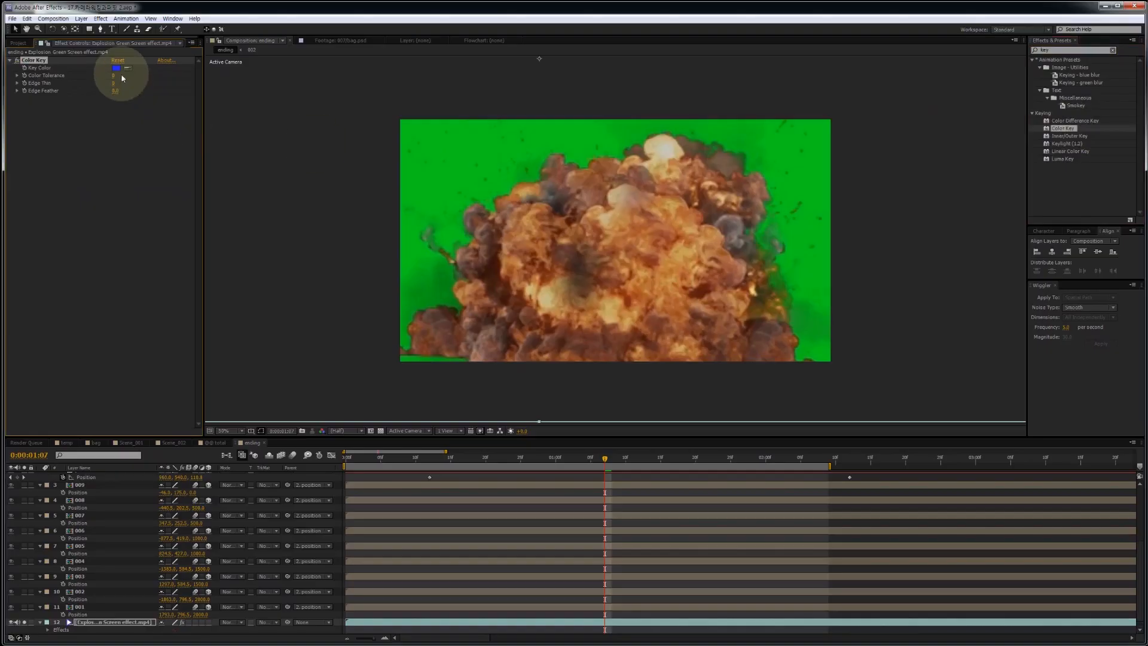
{"action": "left_click", "coordinate": [468, 144]}
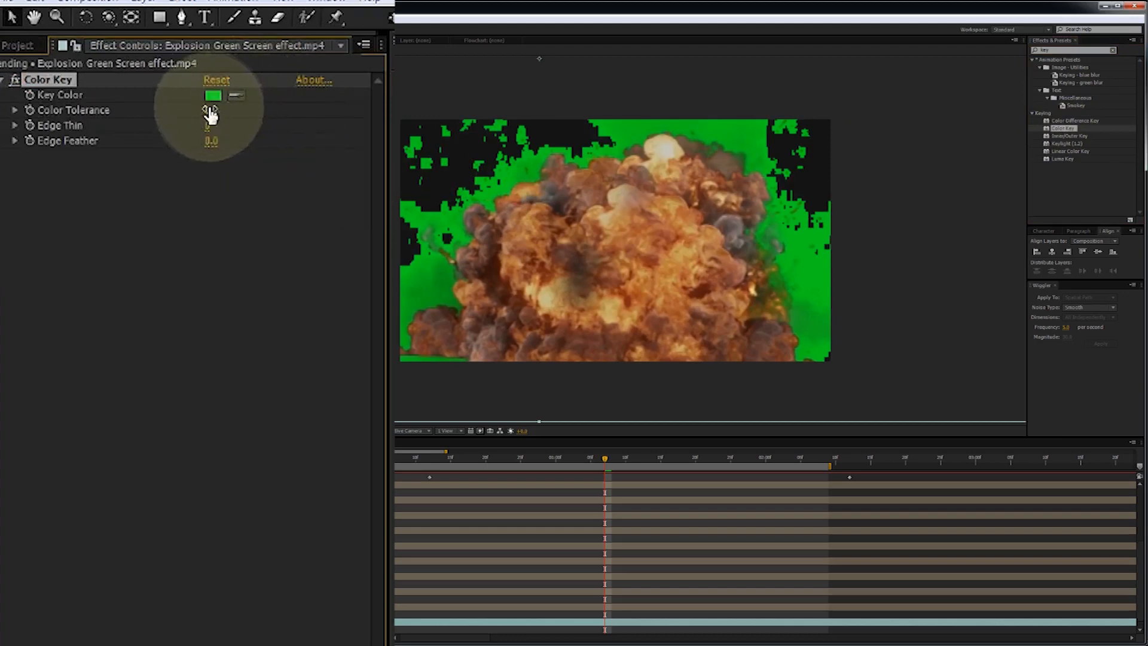
- Set the explosion's Color Key to Color Tolerance 140, Edge Thin 1 and Edge Feather 4
{"action": "left_click_drag", "start_coordinate": [208, 115], "coordinate": [259, 104]}
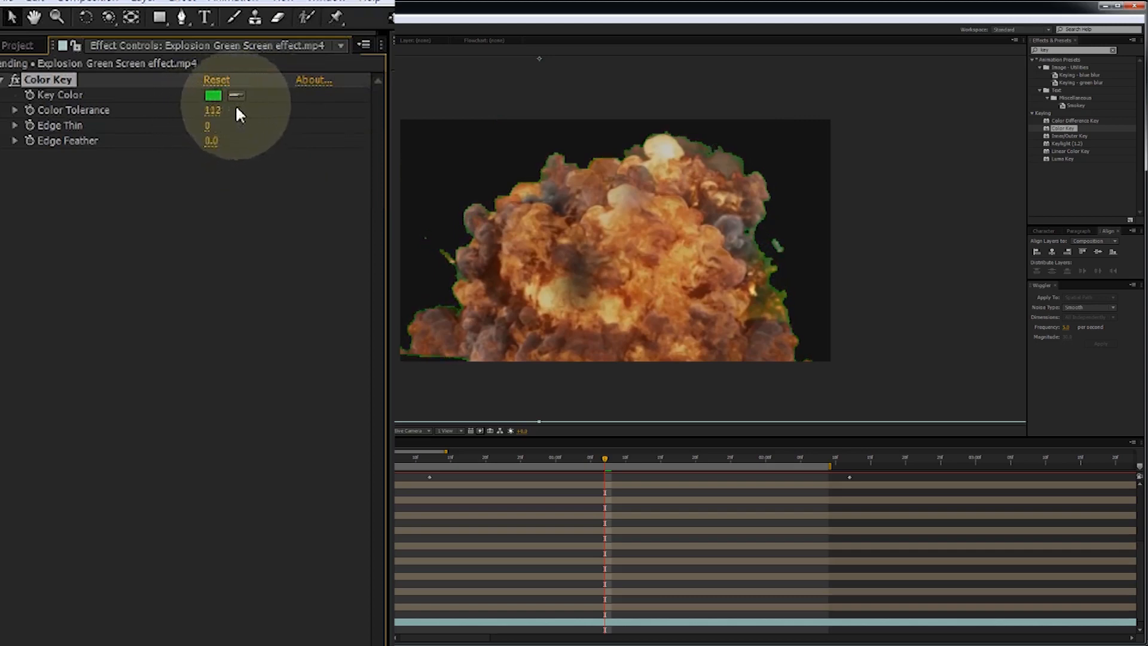
{"action": "type", "text": "140"}
{"action": "key", "text": "Return"}
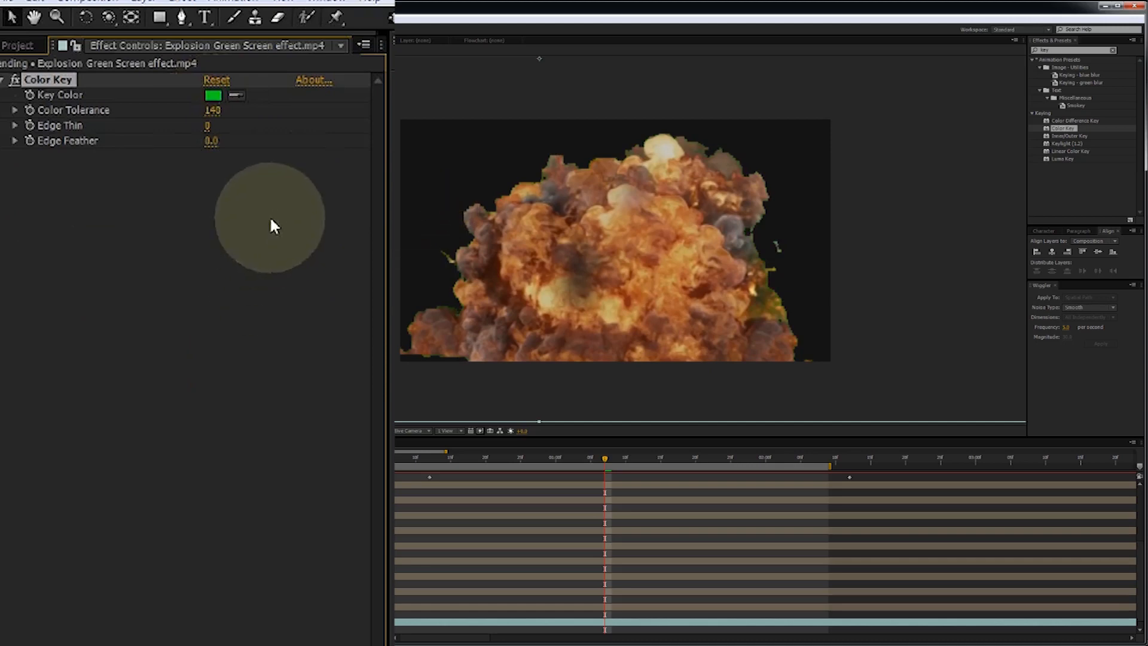
{"action": "left_click", "coordinate": [209, 126]}
{"action": "type", "text": "1"}
{"action": "key", "text": "Return"}
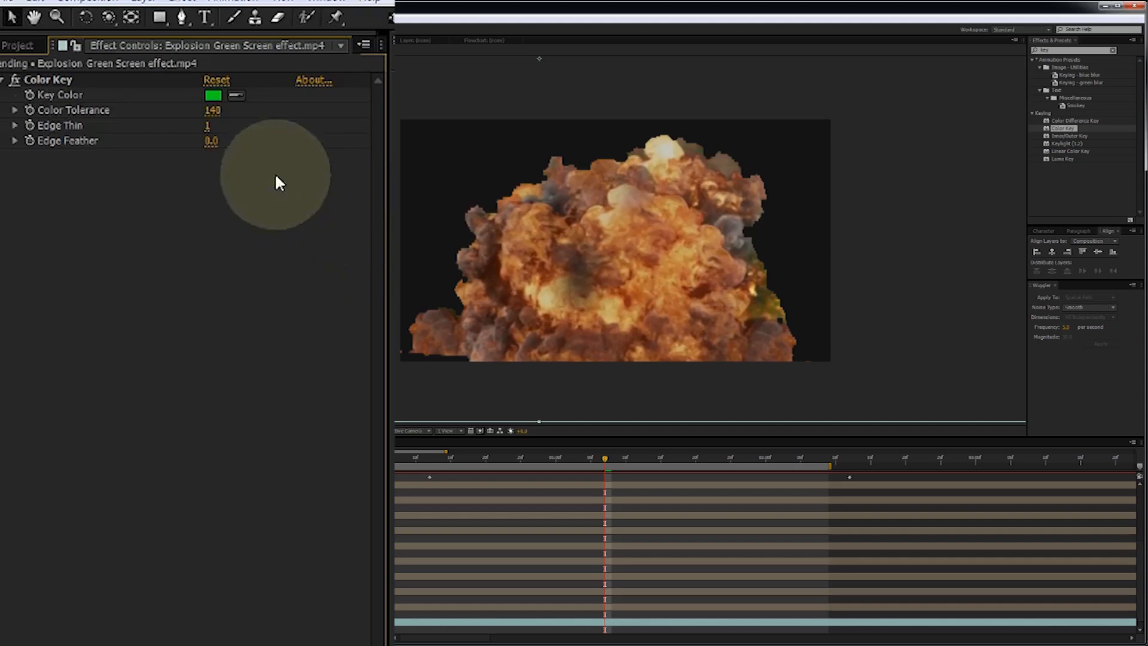
{"action": "left_click_drag", "start_coordinate": [210, 141], "coordinate": [227, 141]}
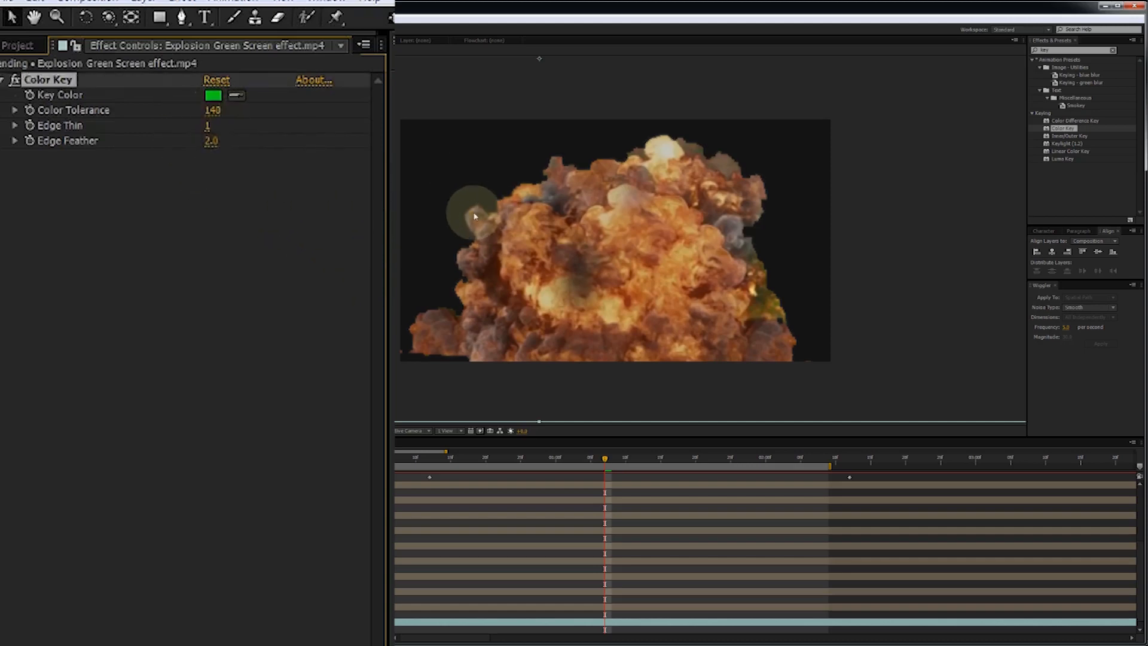
{"action": "left_click", "coordinate": [212, 142]}
{"action": "type", "text": "4"}
{"action": "key", "text": "Return"}
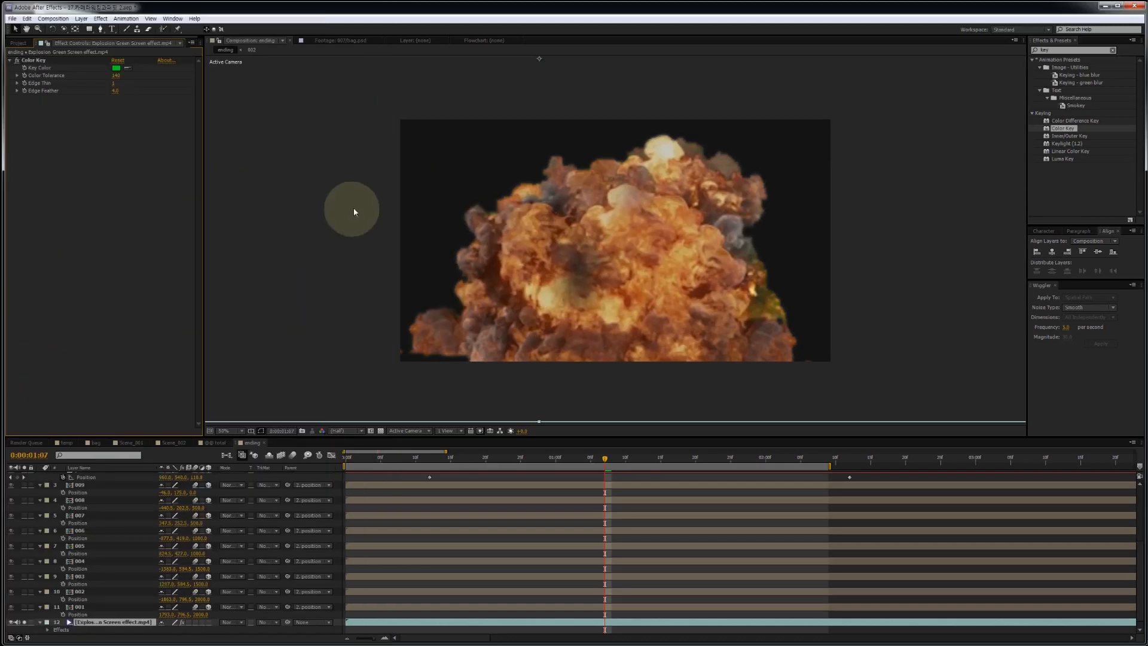
- Add a Fast Blur effect to the explosion layer with a Blurriness of 1
{"action": "left_click", "coordinate": [101, 19]}
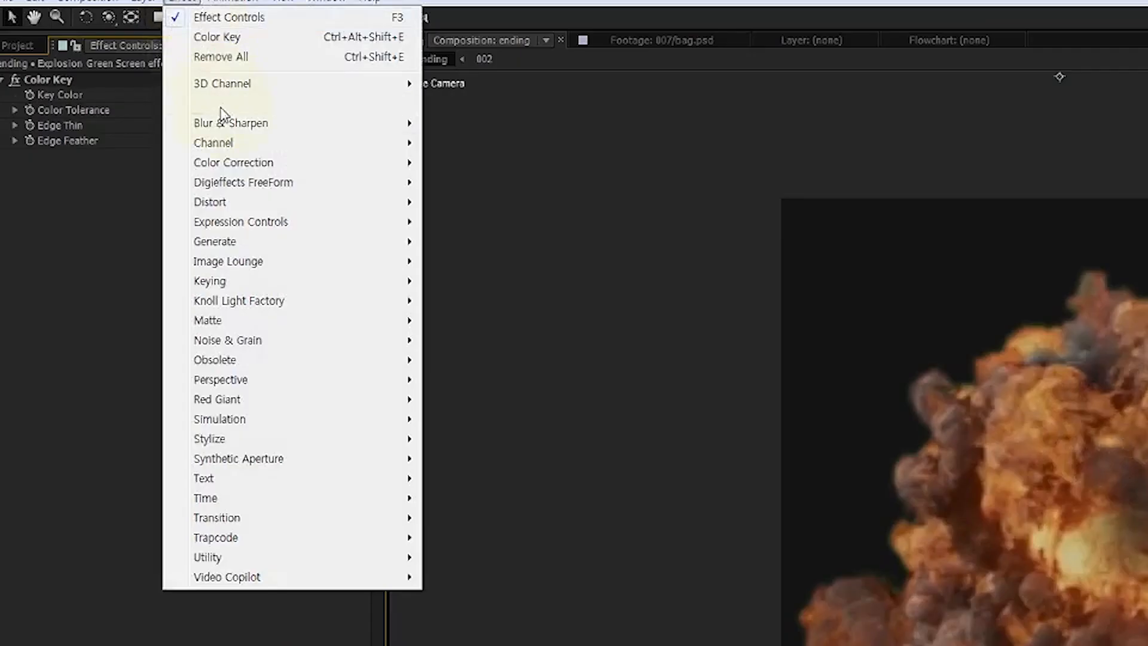
{"action": "mouse_move", "coordinate": [120, 83]}
{"action": "left_click", "coordinate": [473, 281]}
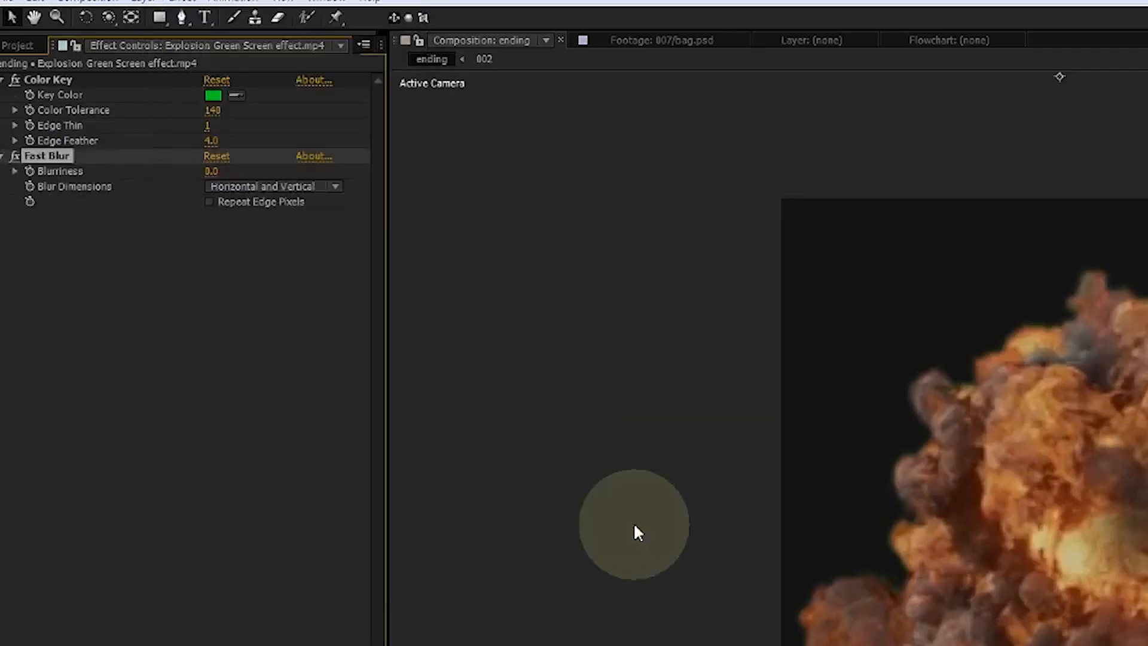
{"action": "left_click", "coordinate": [212, 178]}
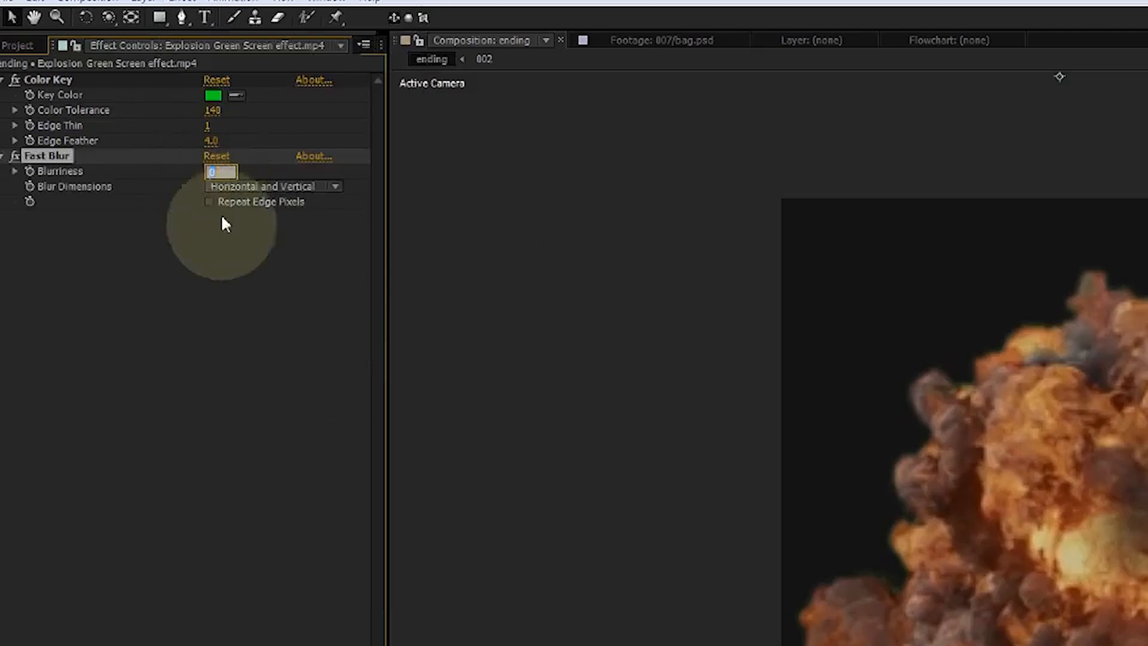
{"action": "type", "text": "1"}
{"action": "key", "text": "Return"}
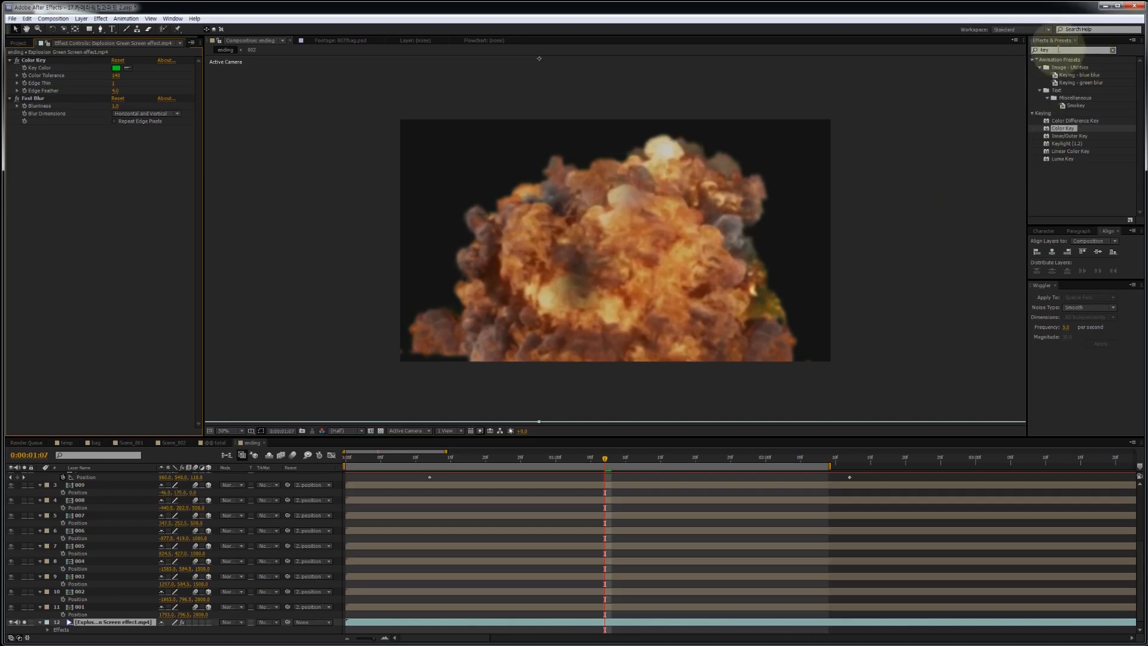
- Apply Curves to the explosion layer and shape an RGB S-curve with darker shadows and brighter highlights
{"action": "left_click", "coordinate": [1058, 50]}
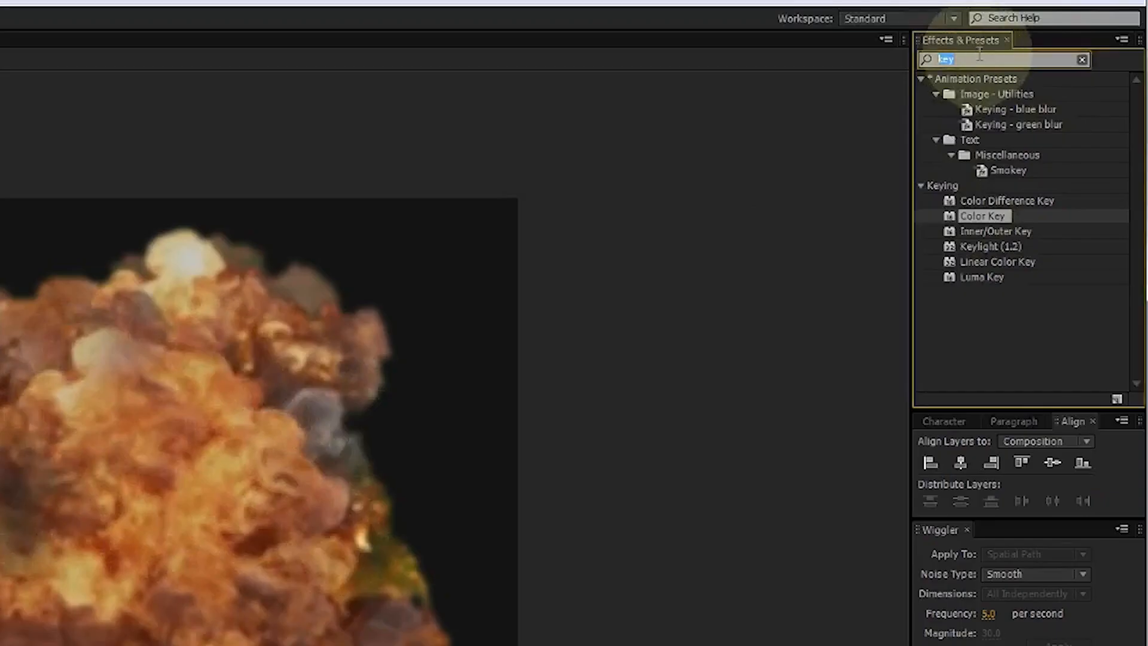
{"action": "type", "text": "cur"}
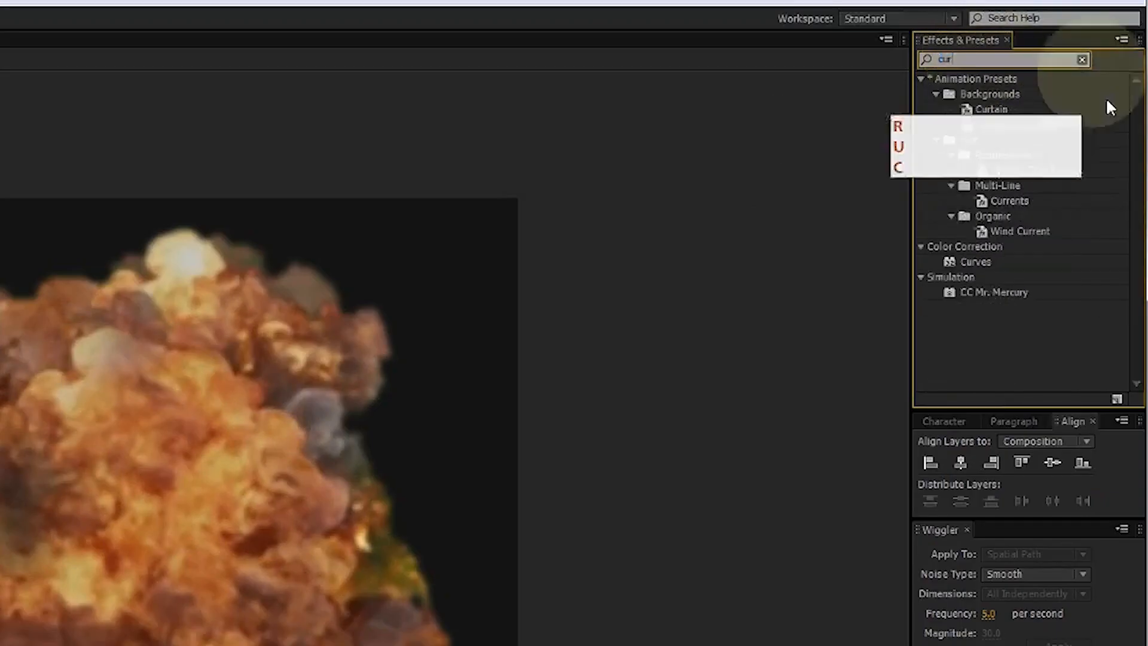
{"action": "left_click", "coordinate": [984, 265]}
{"action": "double_click", "coordinate": [988, 261]}
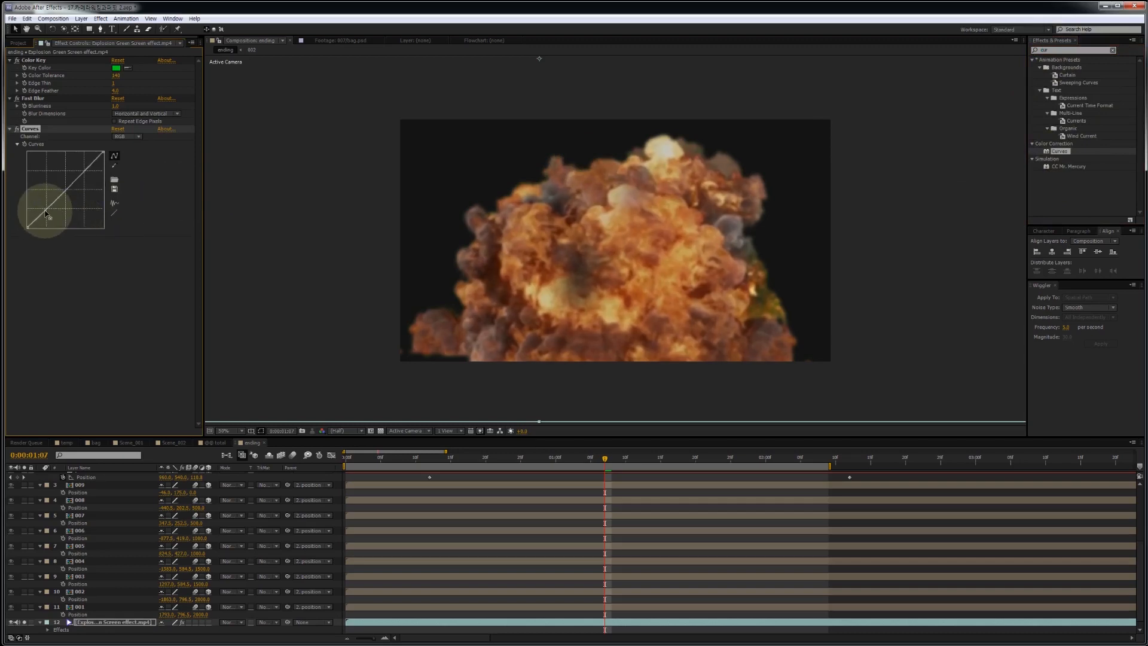
{"action": "left_click", "coordinate": [75, 177]}
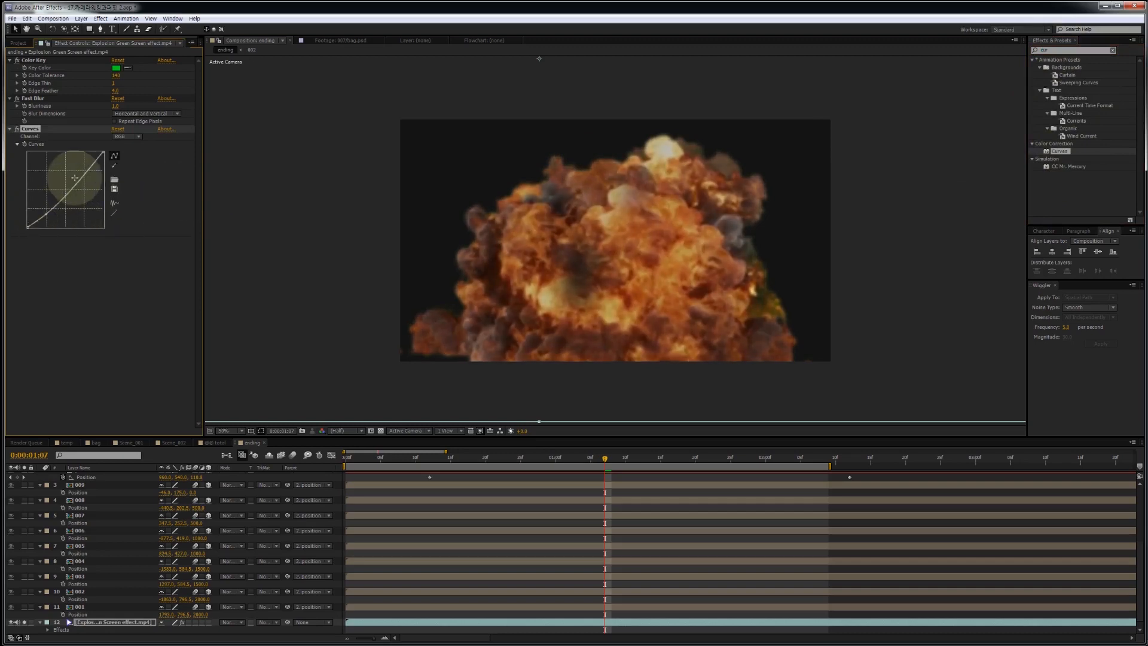
{"action": "left_click_drag", "start_coordinate": [86, 173], "coordinate": [82, 163]}
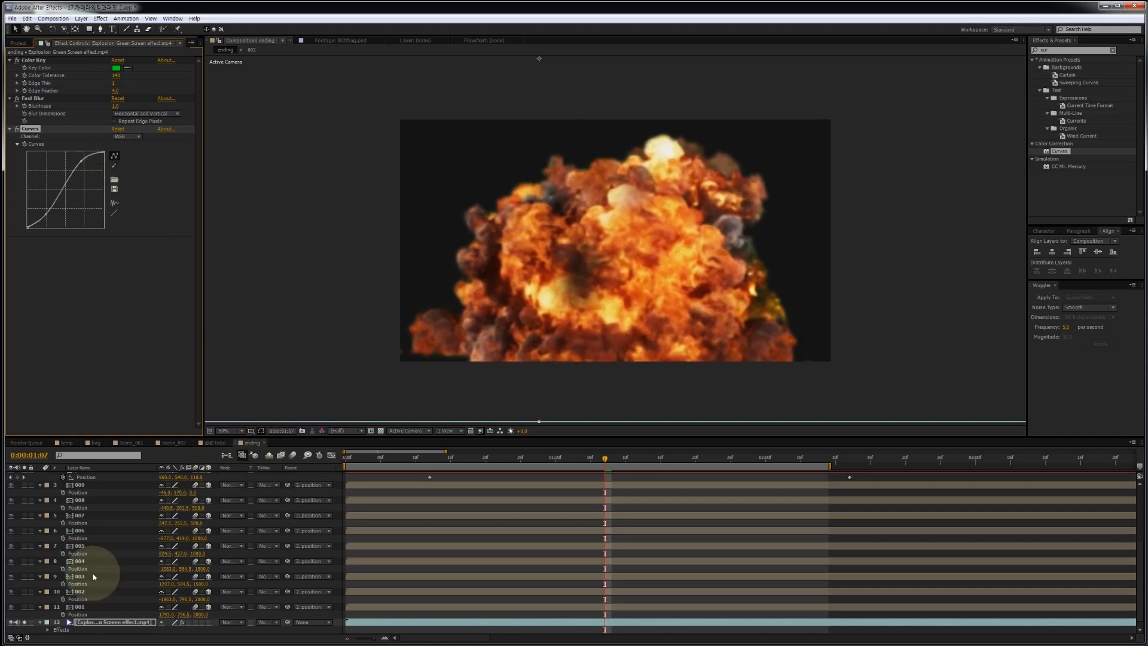
- Turn off solo for the explosion layer and check the blast behind the characters near 0:00:00:04
{"action": "left_click", "coordinate": [25, 622]}
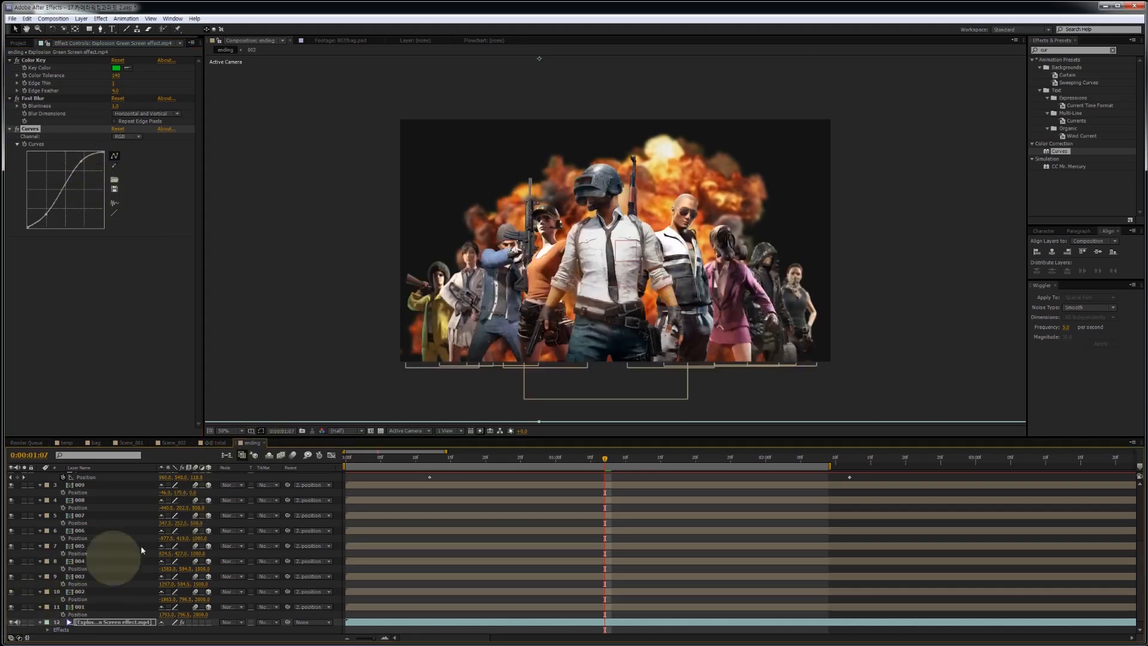
{"action": "mouse_move", "coordinate": [385, 459]}
{"action": "left_mouse_down"}
{"action": "mouse_move", "coordinate": [726, 459]}
{"action": "mouse_move", "coordinate": [359, 462]}
{"action": "mouse_move", "coordinate": [377, 469]}
{"action": "left_mouse_up"}
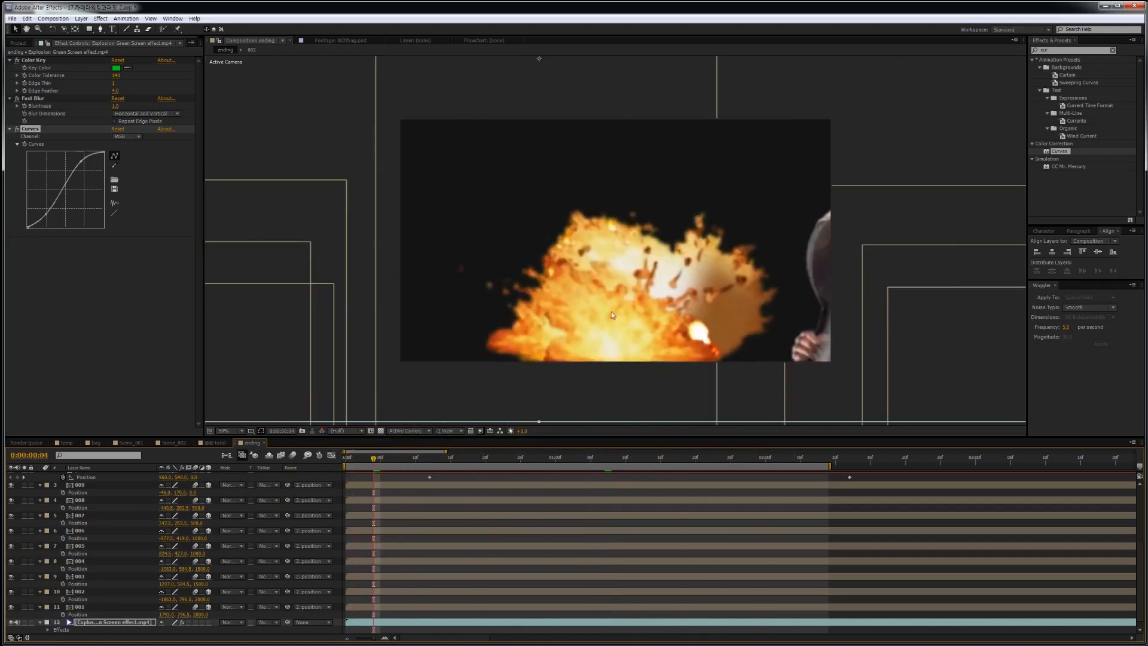
- Shift the explosion layer earlier in the ending composition so the full fireball appears from the opening frames
{"action": "left_click_drag", "start_coordinate": [747, 625], "coordinate": [450, 640]}
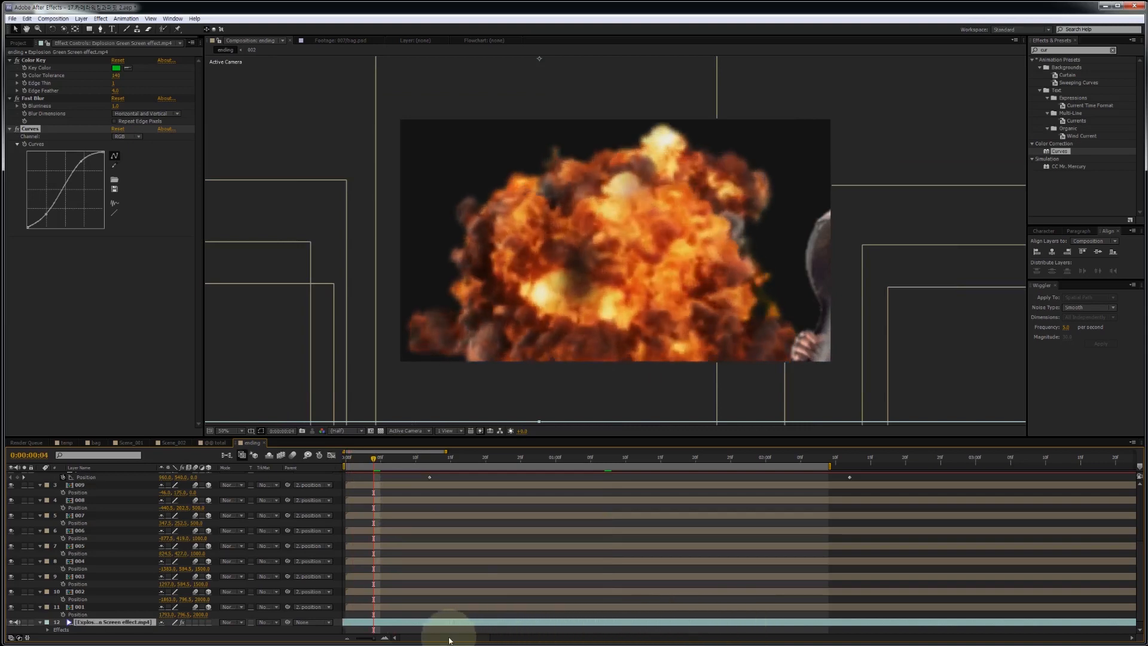
{"action": "left_click_drag", "start_coordinate": [359, 456], "coordinate": [386, 461]}
{"action": "left_click", "coordinate": [534, 327]}
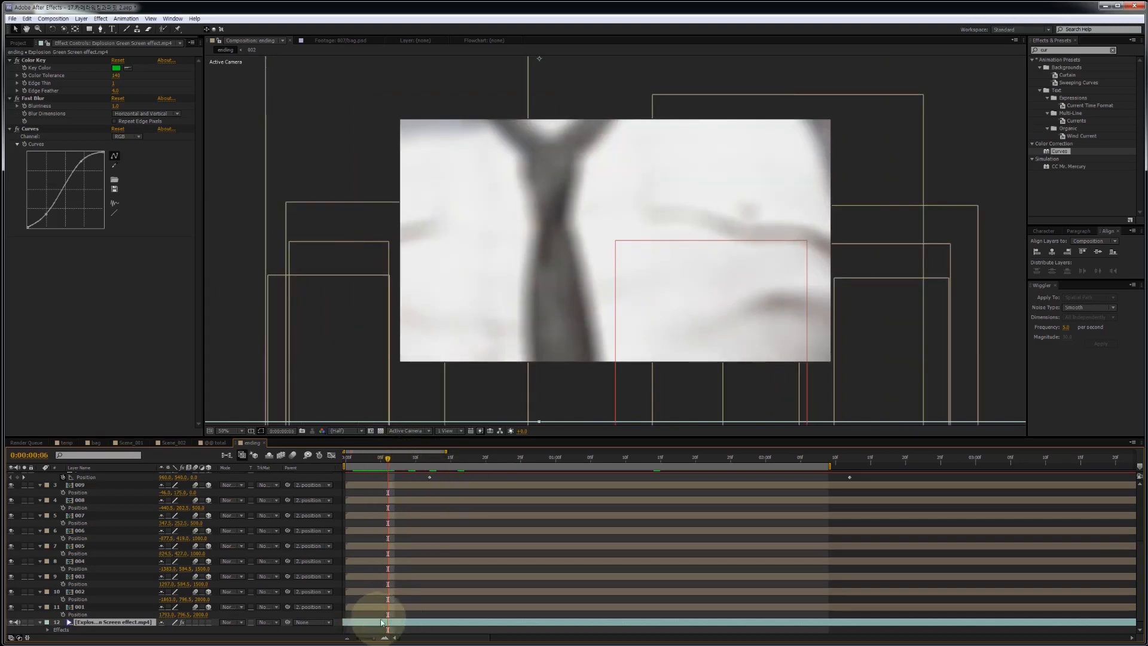
- Split the explosion layer at 0:00:00:06, delete the part before the split, and check the line-up's opening
{"action": "key", "text": "ctrl+shift+d"}
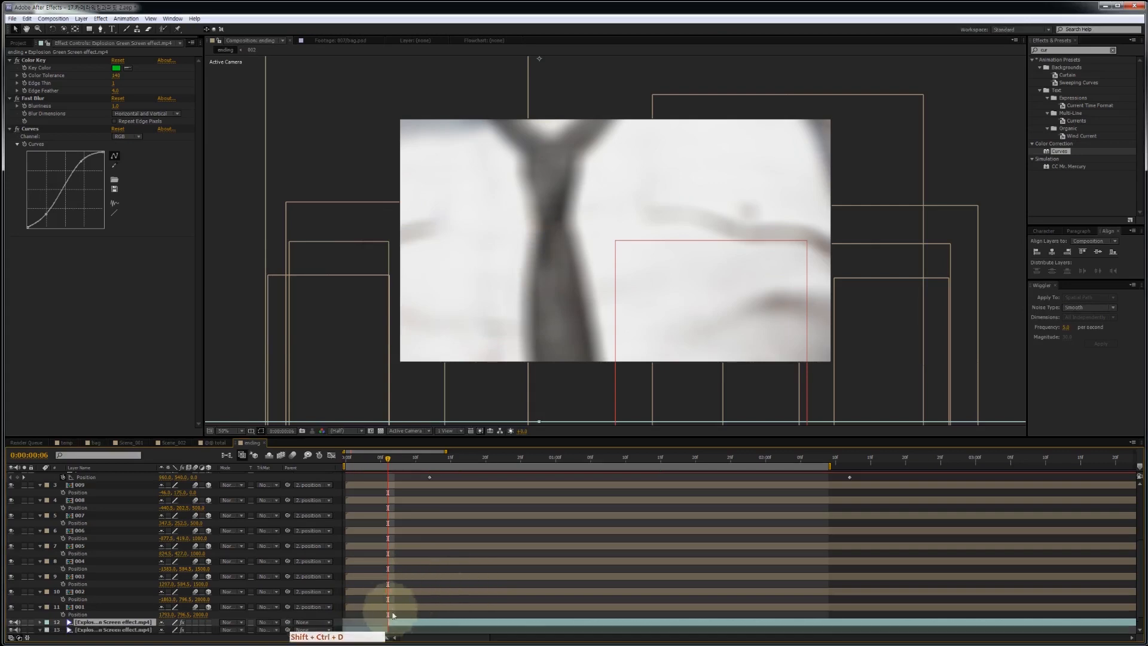
{"action": "scroll", "coordinate": [395, 613], "scroll_direction": "down", "scroll_amount": 1}
{"action": "left_click", "coordinate": [362, 615]}
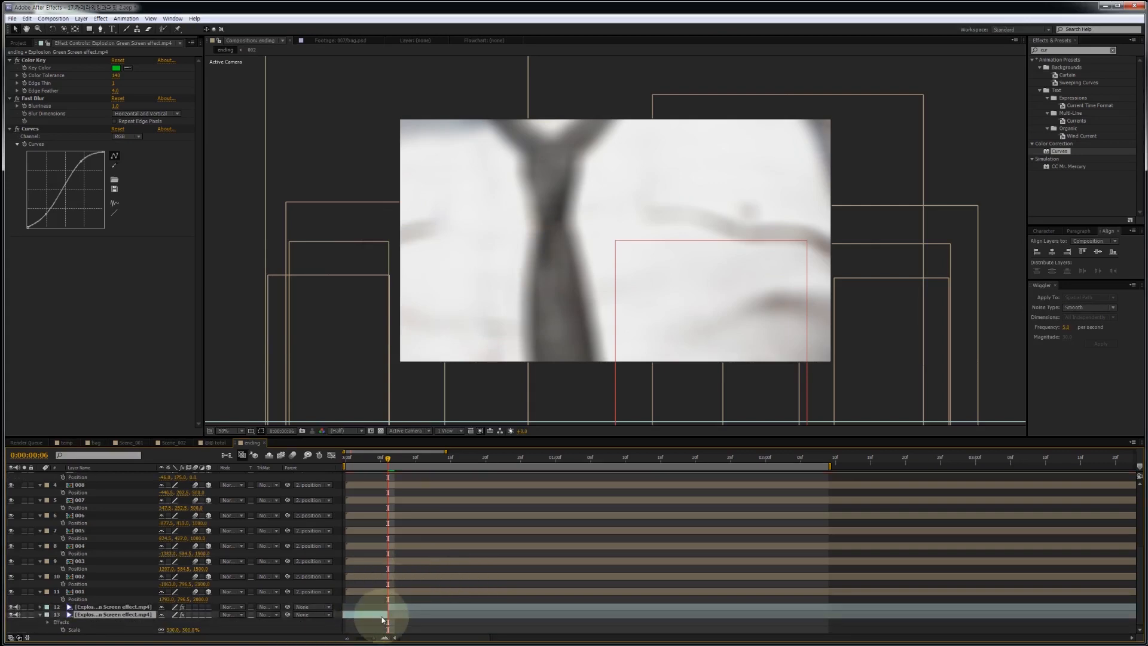
{"action": "key", "text": "Delete"}
{"action": "left_click_drag", "start_coordinate": [379, 457], "coordinate": [447, 463]}
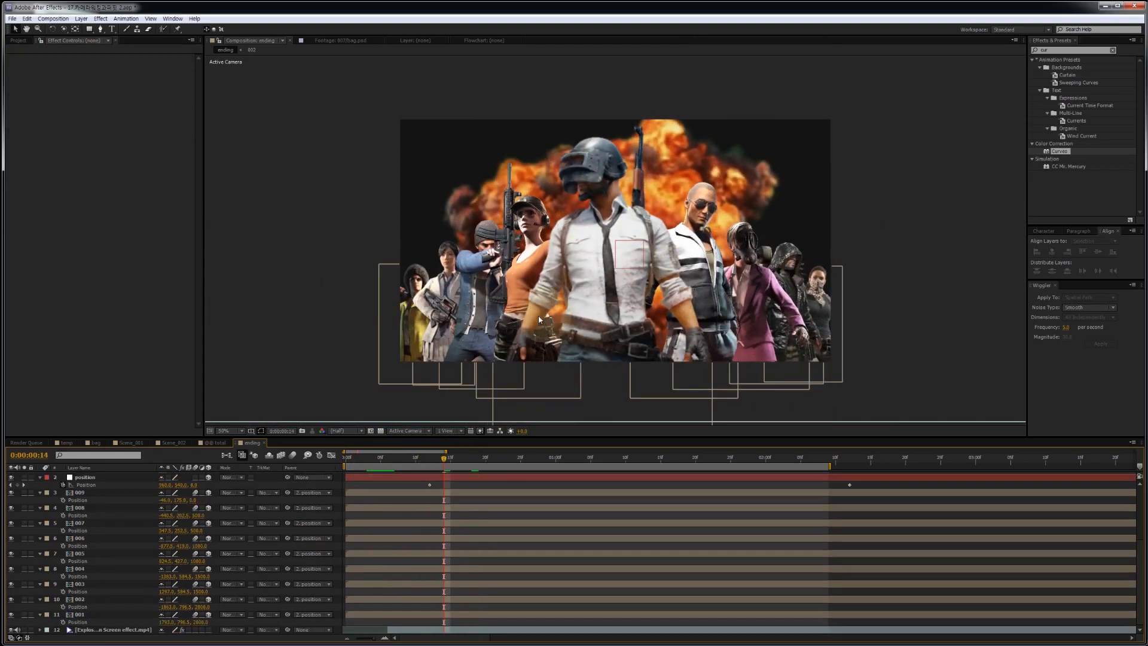
{"action": "left_click", "coordinate": [346, 461]}
{"action": "left_click_drag", "start_coordinate": [346, 461], "coordinate": [520, 459]}
- Add the ending composition to @@ total as the top layer, starting just before the 20-second mark
{"action": "left_click", "coordinate": [219, 443]}
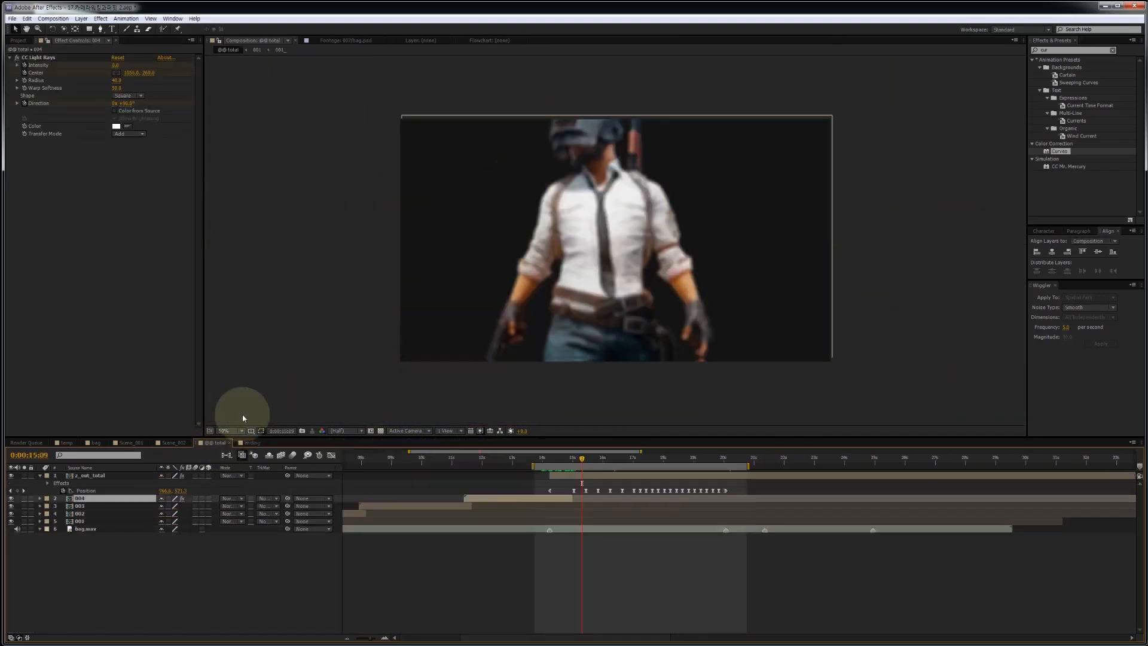
{"action": "left_click", "coordinate": [20, 41]}
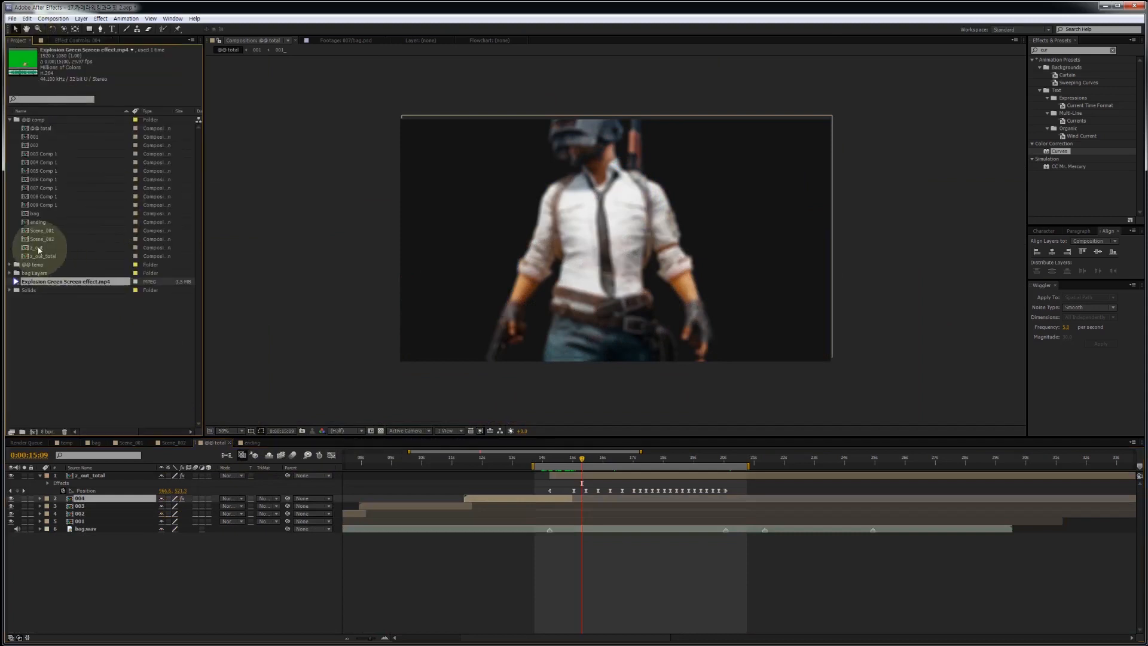
{"action": "left_click_drag", "start_coordinate": [37, 221], "coordinate": [734, 461]}
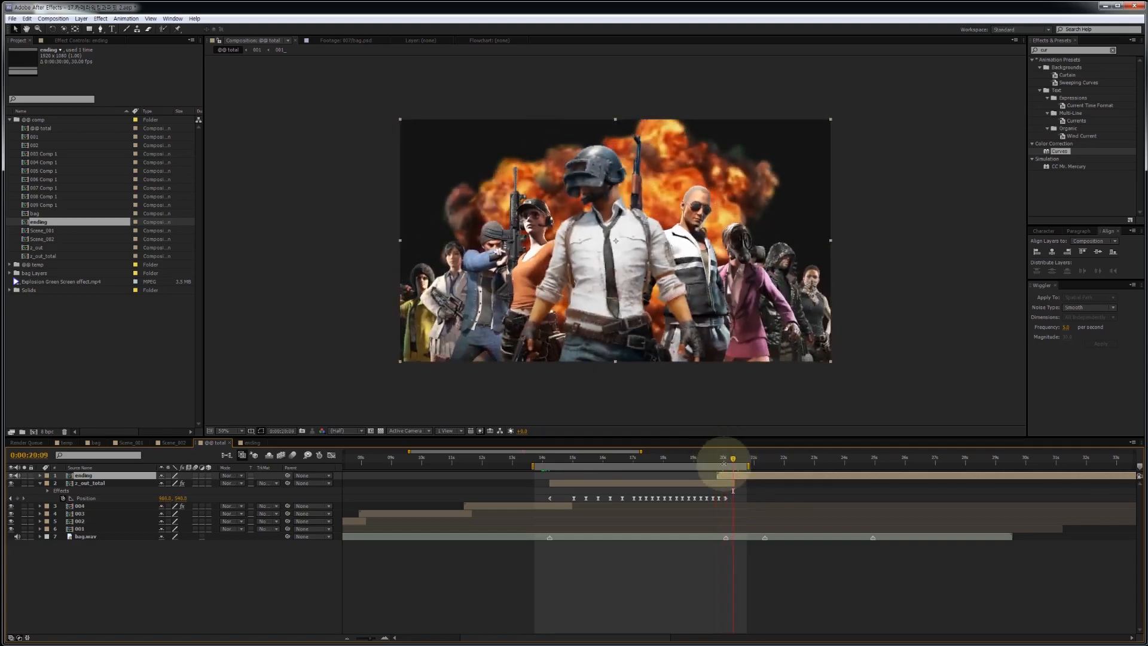
- Open the ending composition at its first frame and show only the keyframed properties of all layers
{"action": "double_click", "coordinate": [732, 475]}
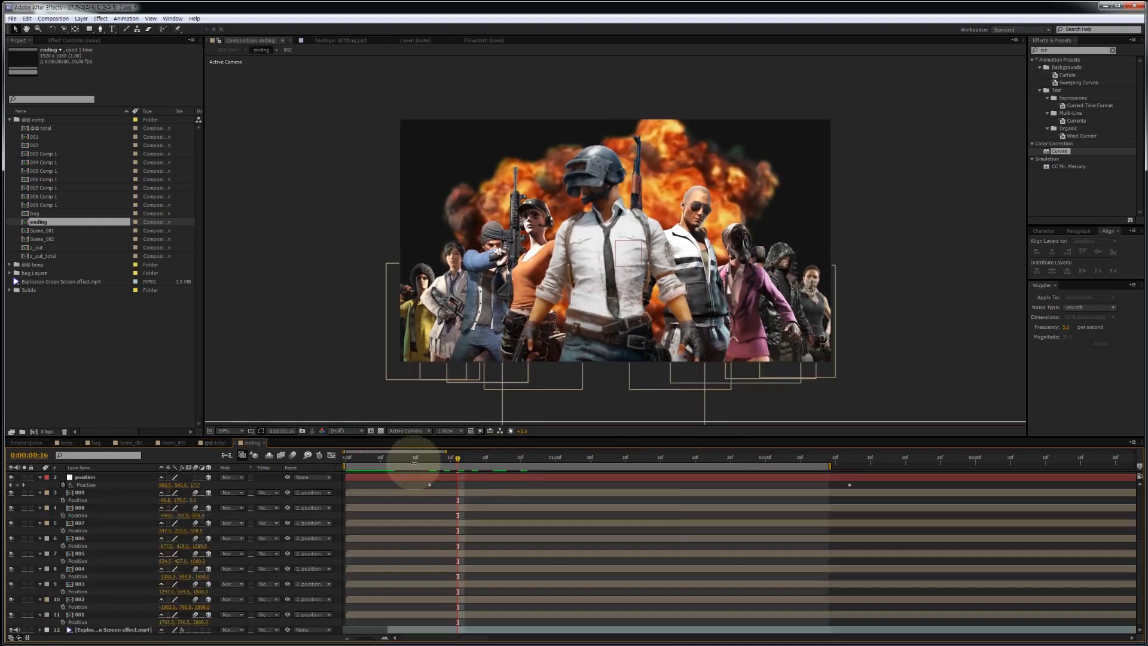
{"action": "left_click_drag", "start_coordinate": [389, 459], "coordinate": [306, 457]}
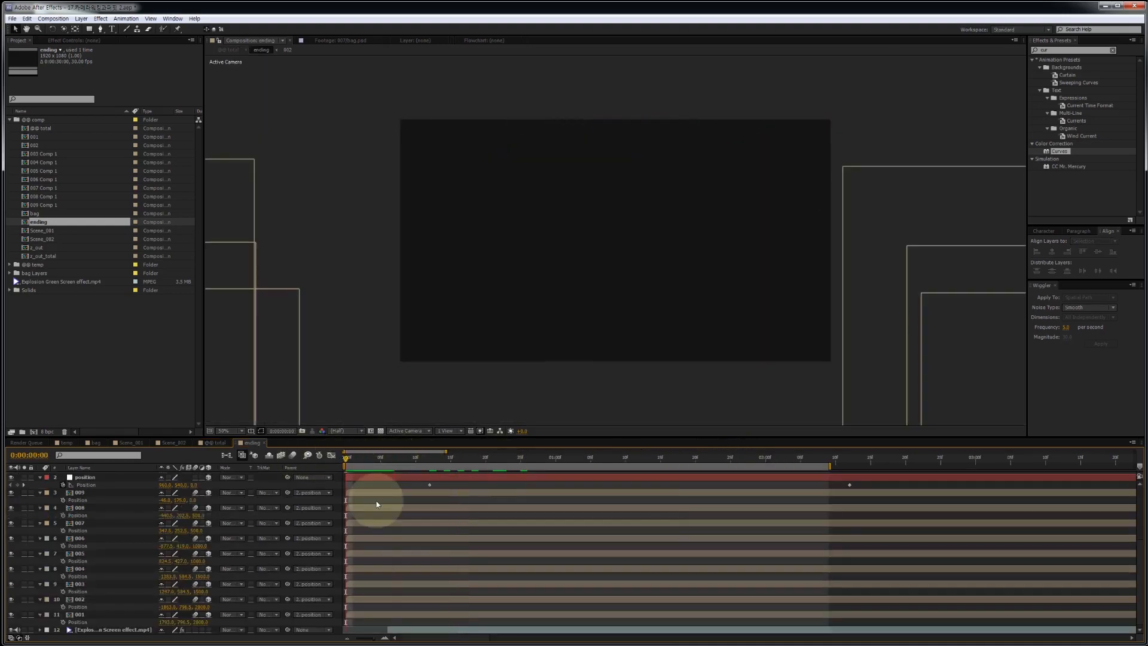
{"action": "scroll", "coordinate": [377, 501], "scroll_direction": "up", "scroll_amount": 3}
{"action": "key", "text": "ctrl+a"}
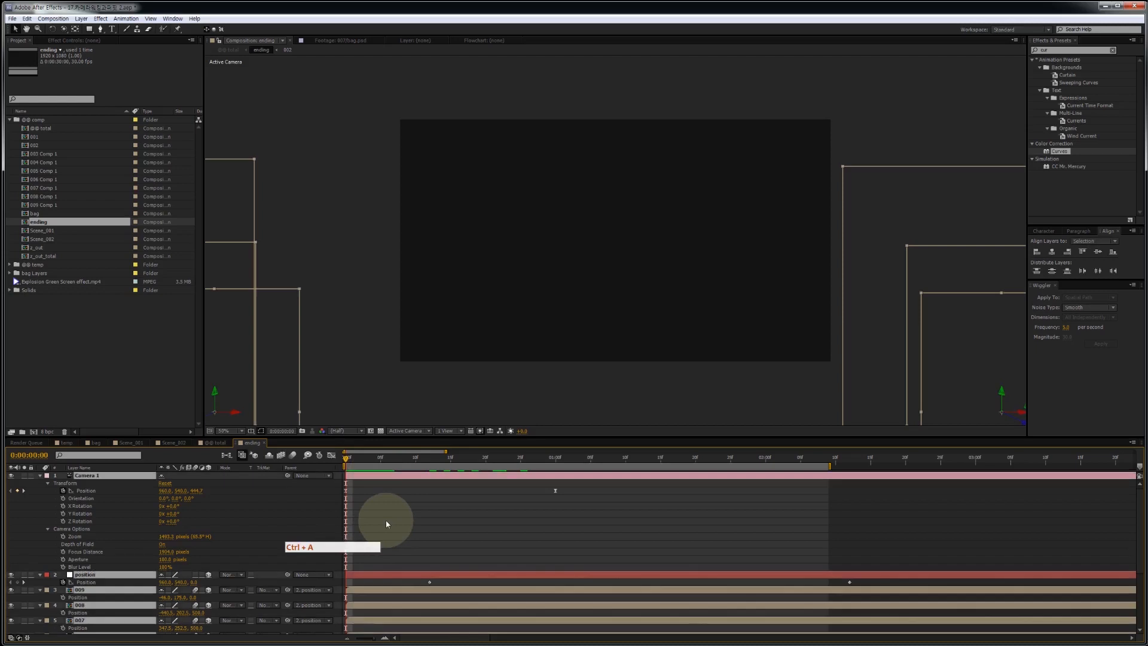
{"action": "key", "text": "u"}
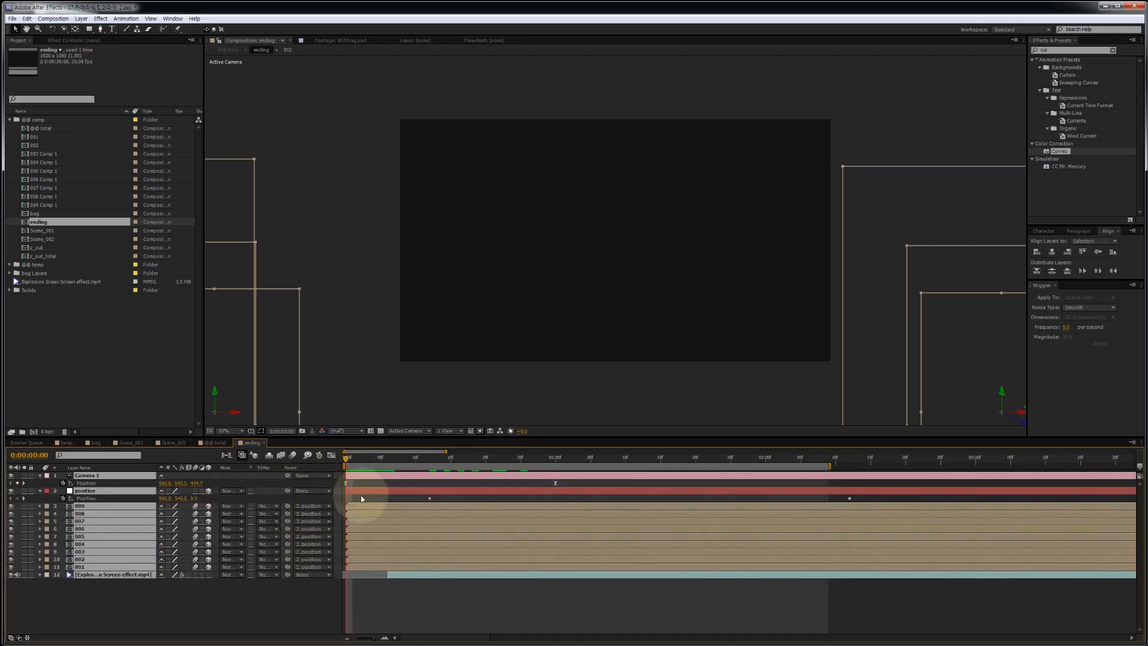
{"action": "left_click", "coordinate": [326, 500]}
- Create a null object named wiggle below Camera 1 and parent the position null to it
{"action": "right_click", "coordinate": [274, 586]}
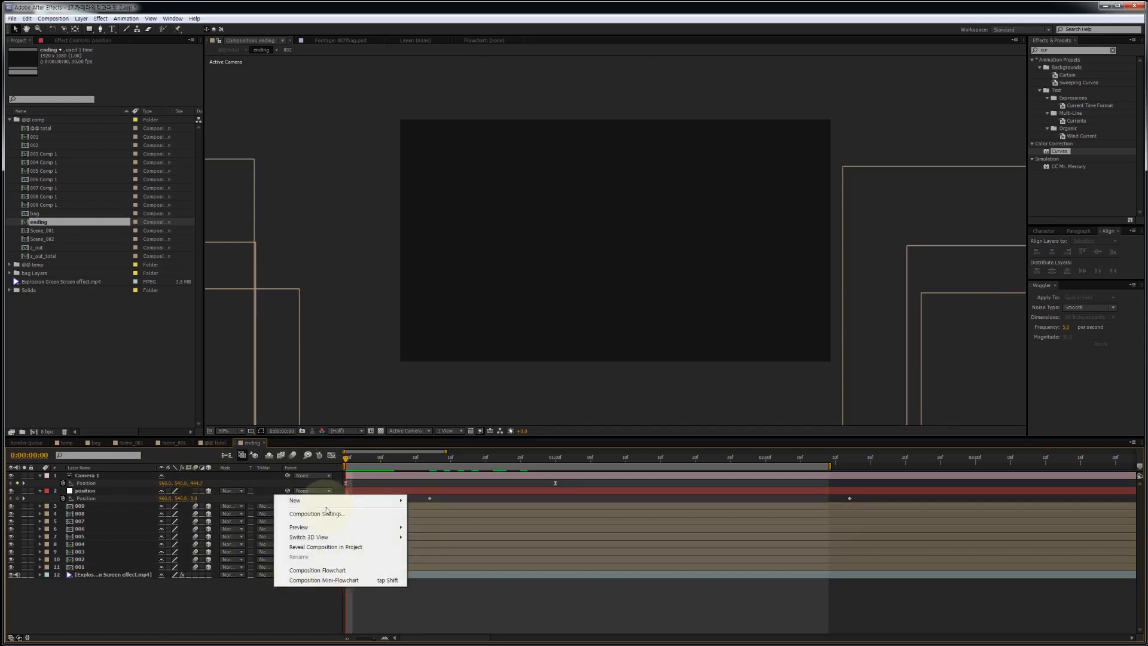
{"action": "mouse_move", "coordinate": [371, 501]}
{"action": "left_click", "coordinate": [450, 556]}
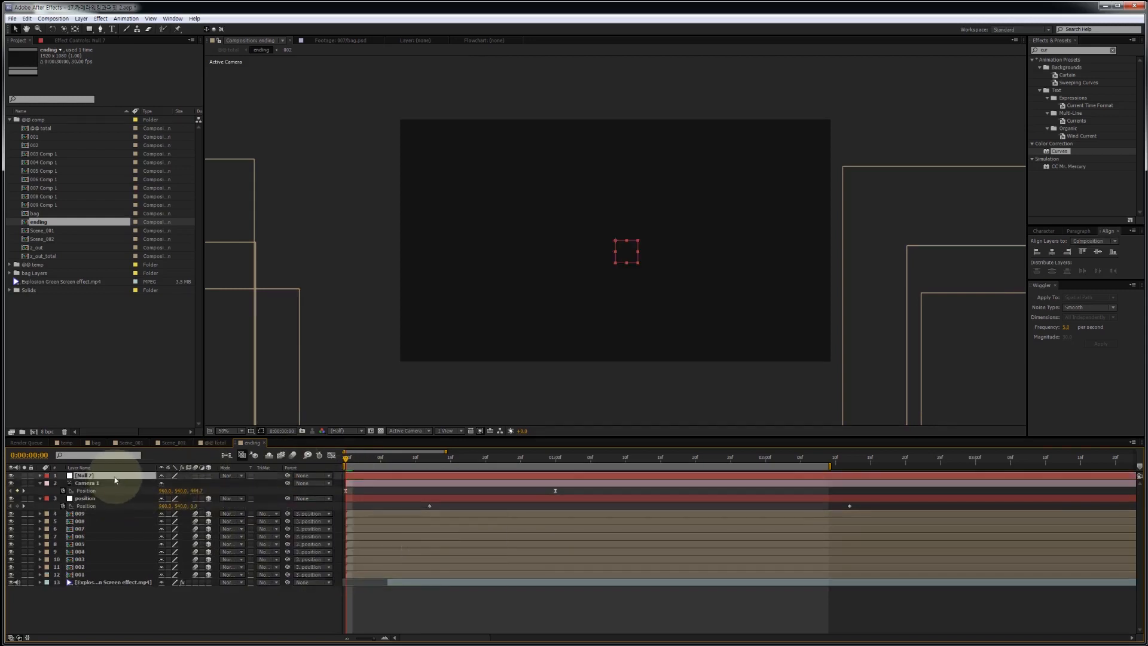
{"action": "left_click_drag", "start_coordinate": [122, 482], "coordinate": [128, 494]}
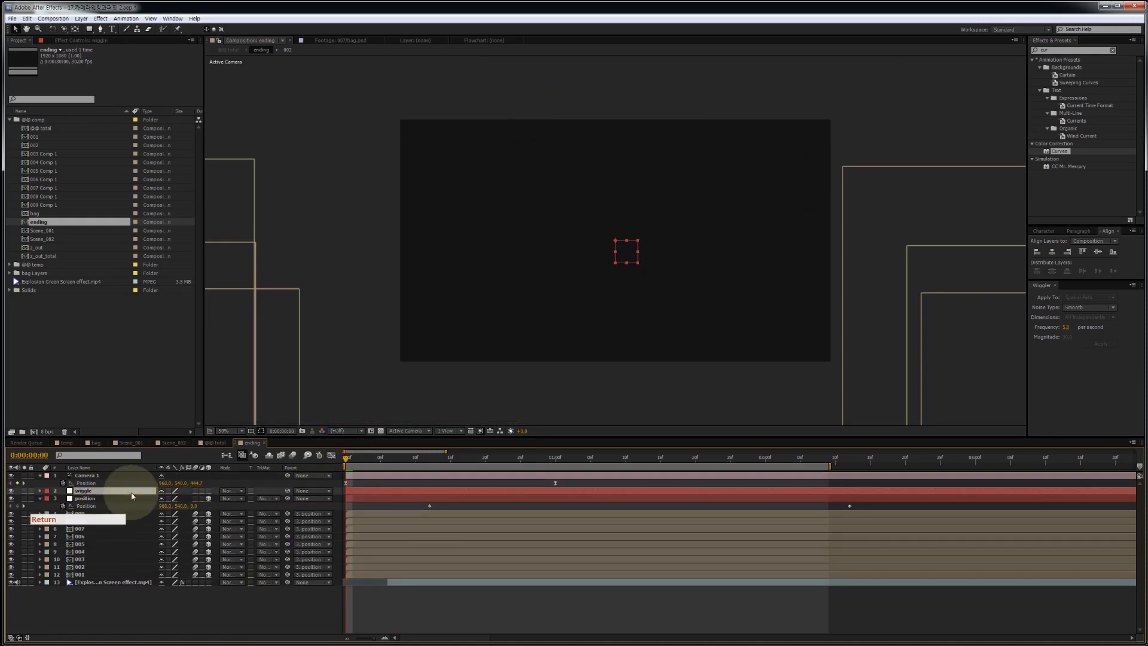
{"action": "left_click", "coordinate": [136, 499]}
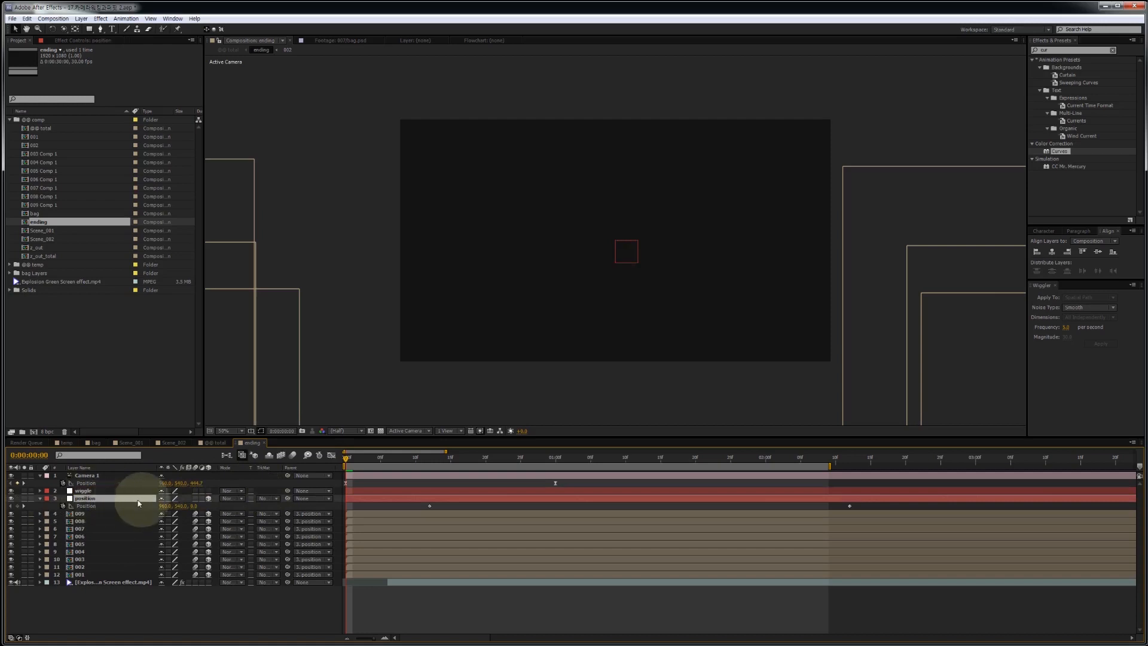
{"action": "left_click_drag", "start_coordinate": [287, 498], "coordinate": [102, 491]}
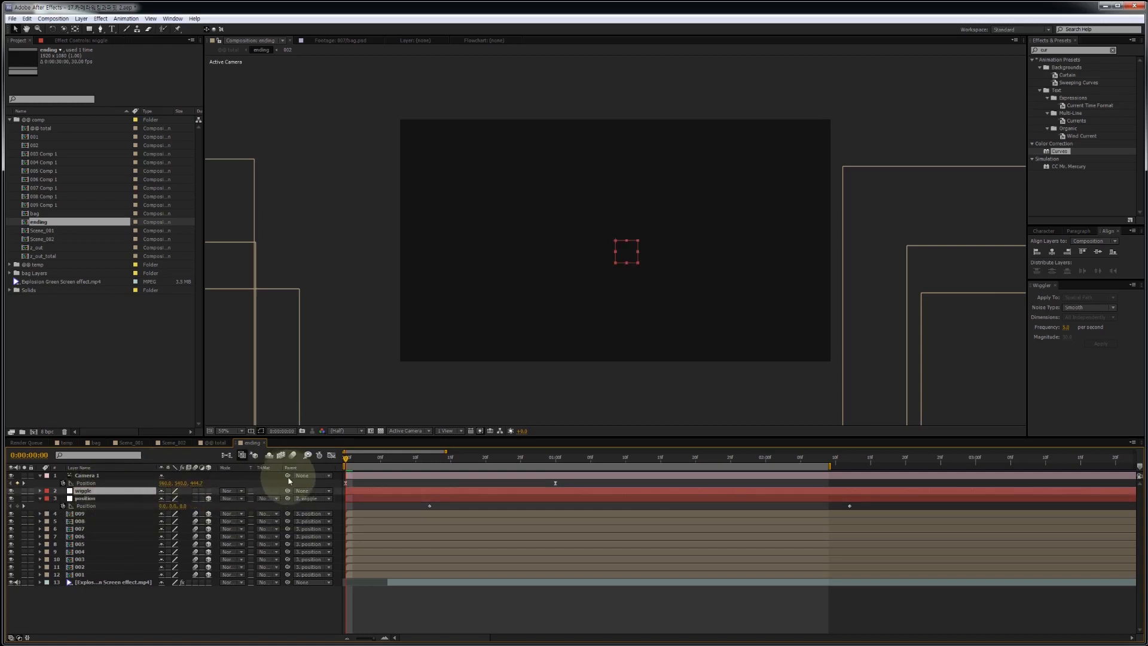
- Add Position keyframes to the wiggle null at 0:00:00:00 and 0:00:01:00 and select both
{"action": "key", "text": "p"}
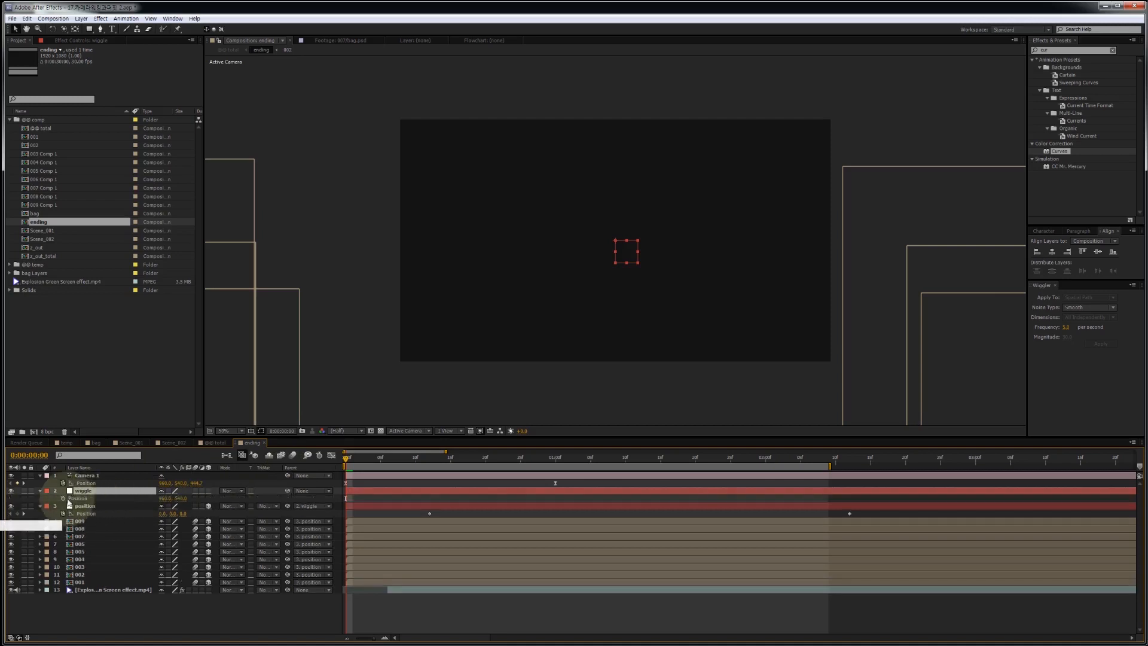
{"action": "left_click_drag", "start_coordinate": [372, 461], "coordinate": [553, 462]}
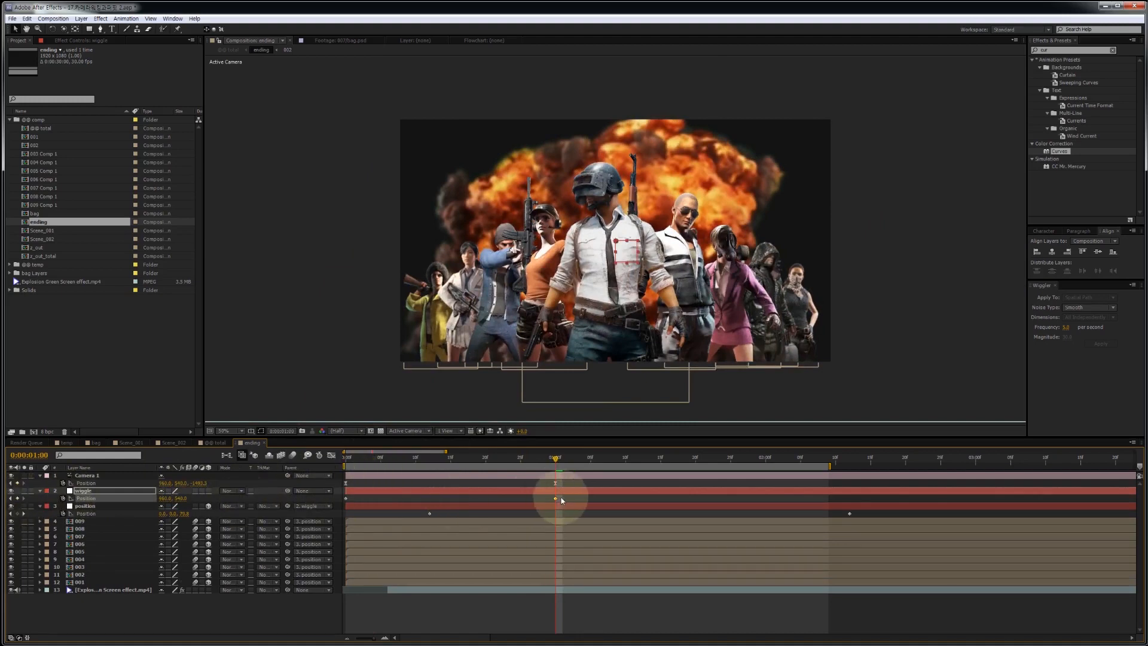
{"action": "left_click_drag", "start_coordinate": [563, 496], "coordinate": [338, 500]}
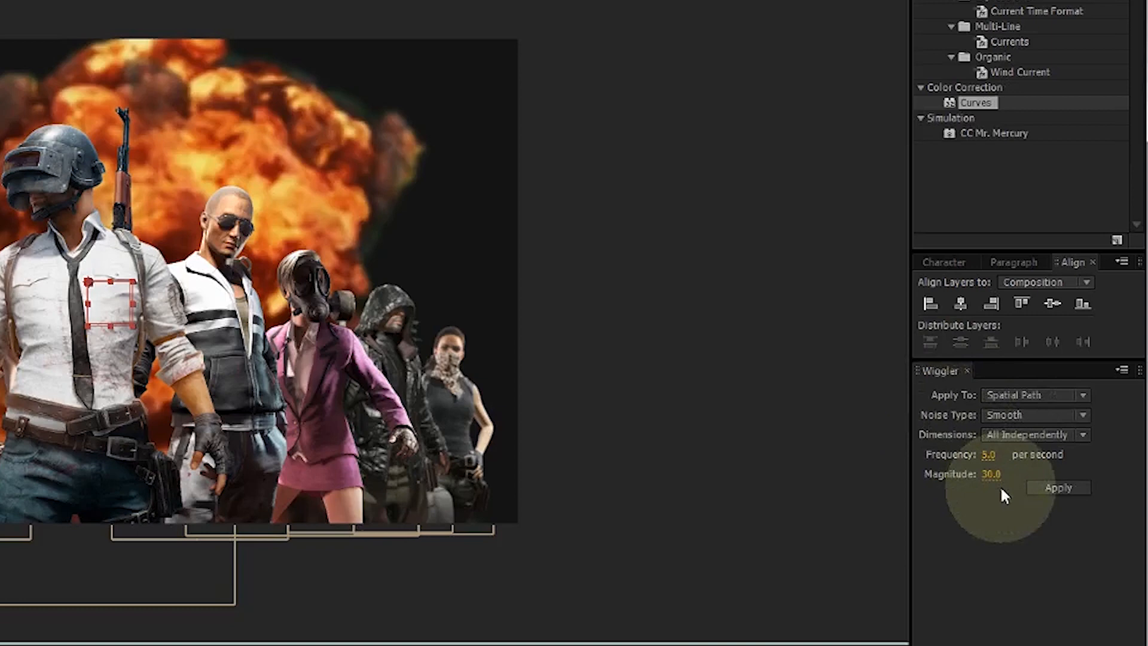
- Apply the Wiggler to the selected Position keyframes with Frequency 10 per second and Magnitude 30
{"action": "left_click", "coordinate": [989, 454]}
{"action": "type", "text": "10"}
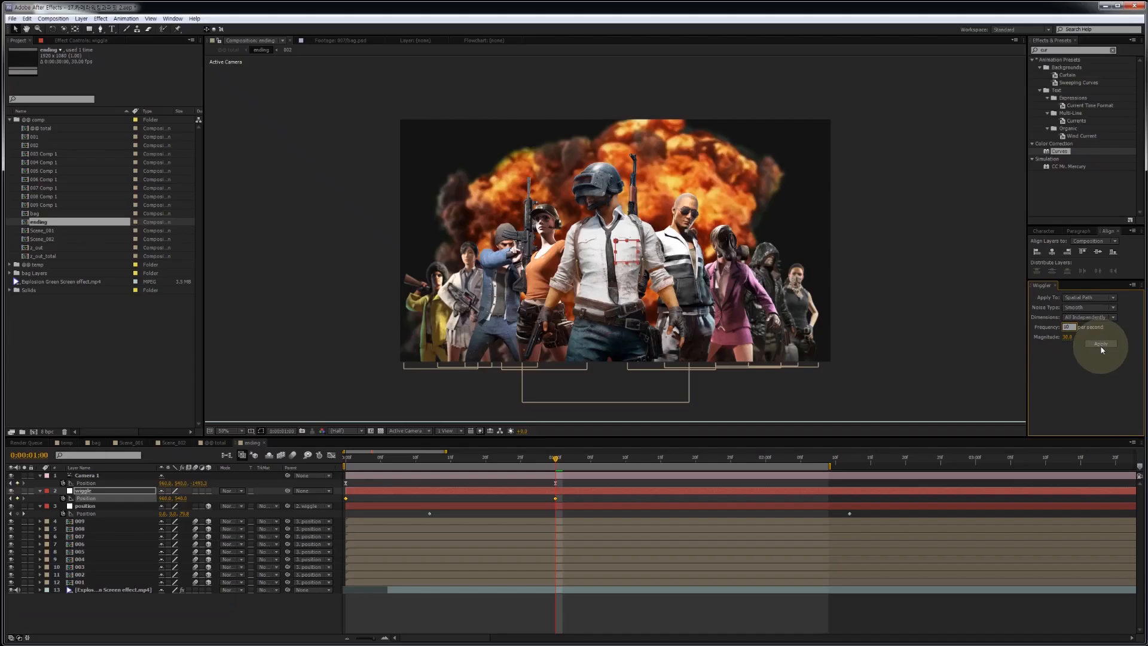
{"action": "left_click", "coordinate": [1102, 350]}
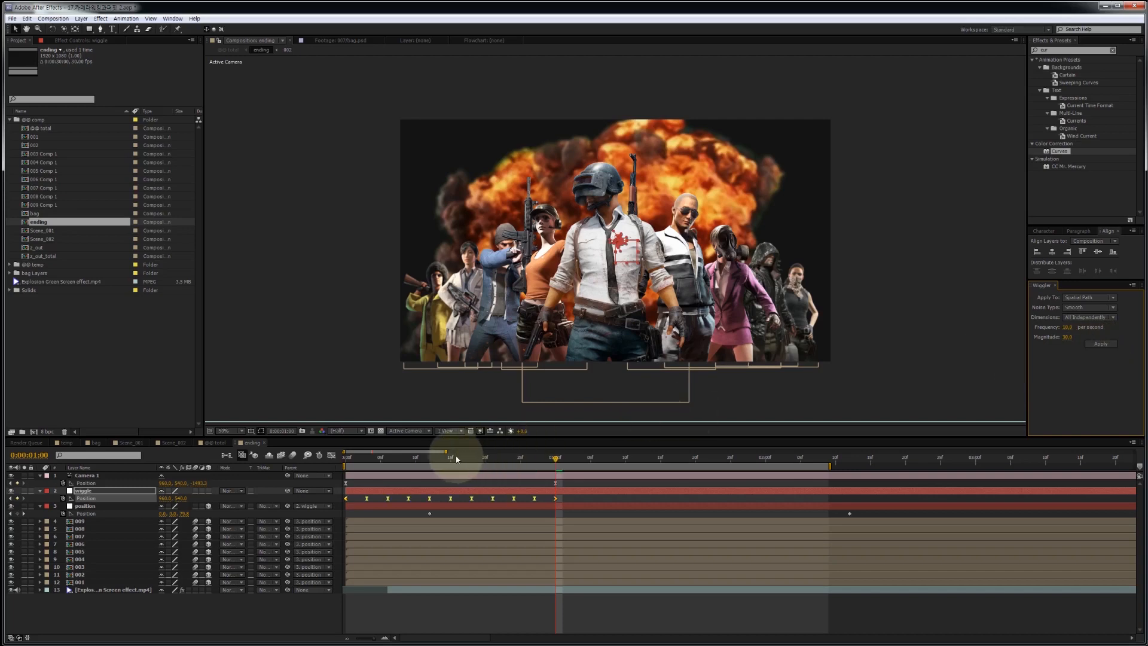
- Delete the wiggle null's Position keyframes from 0:00:00:12 to 0:00:00:27, keeping the early shake and the one-second keyframe
{"action": "left_click", "coordinate": [367, 461]}
{"action": "left_click_drag", "start_coordinate": [353, 463], "coordinate": [364, 465]}
{"action": "left_click_drag", "start_coordinate": [382, 464], "coordinate": [429, 468]}
{"action": "left_click_drag", "start_coordinate": [515, 505], "coordinate": [542, 507]}
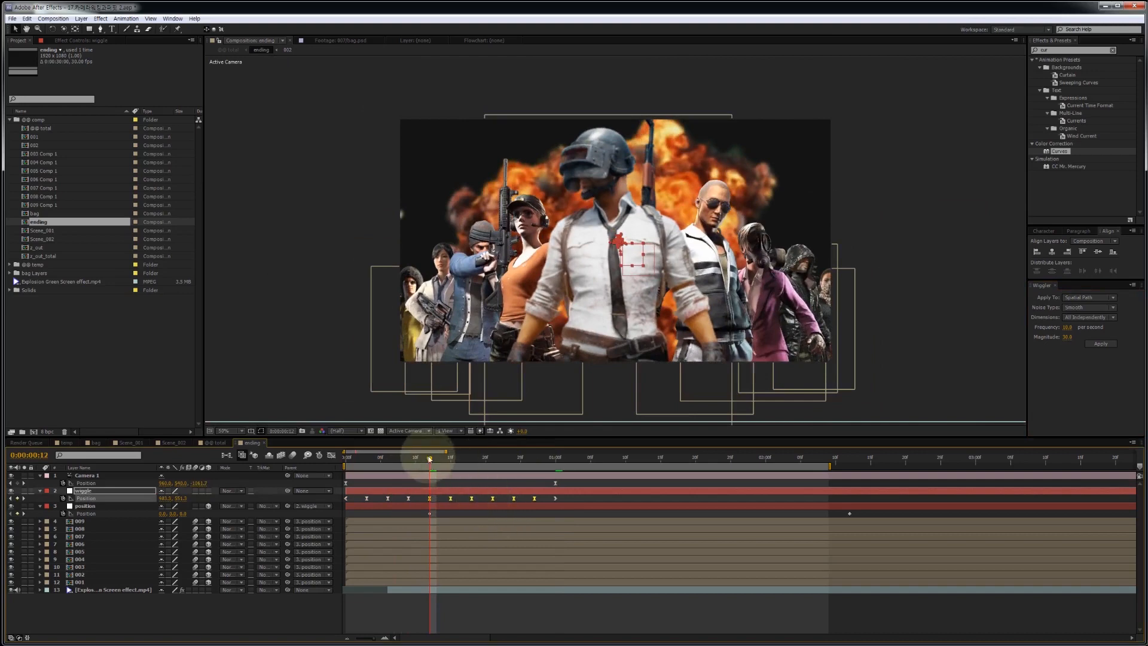
{"action": "key", "text": "Delete"}
{"action": "left_click_drag", "start_coordinate": [429, 462], "coordinate": [528, 459]}
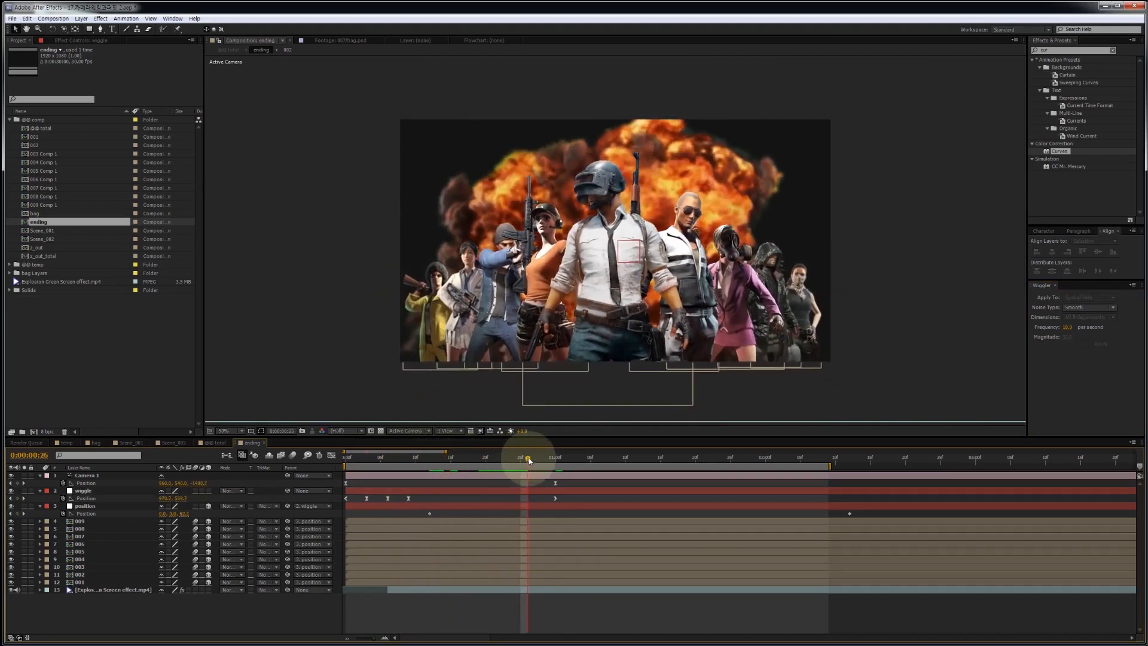
{"action": "left_click", "coordinate": [529, 464]}
- Ease the wiggle null's last Position keyframe in the speed graph by extending its incoming influence far back
{"action": "left_click", "coordinate": [549, 501]}
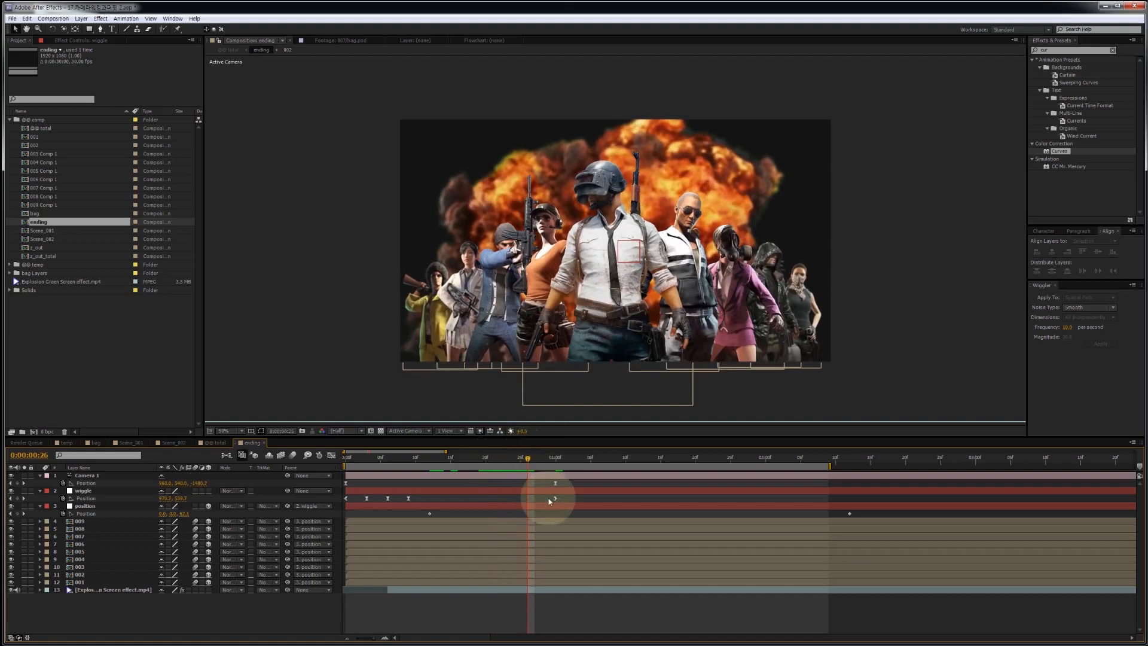
{"action": "left_click_drag", "start_coordinate": [542, 499], "coordinate": [586, 512]}
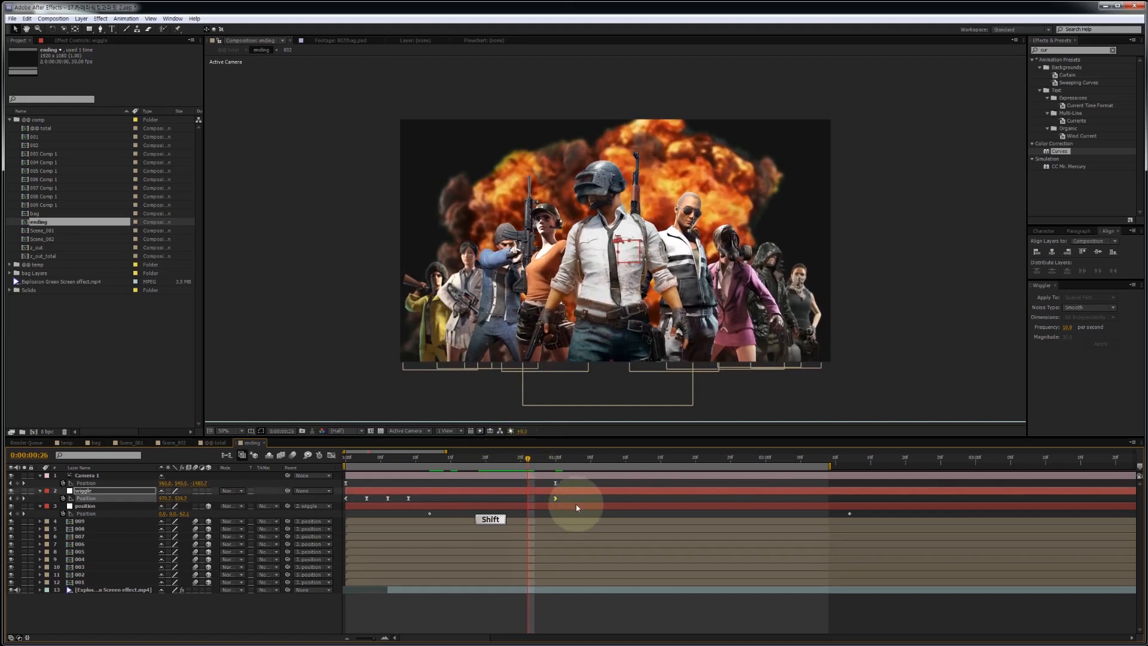
{"action": "key", "text": "shift+F3"}
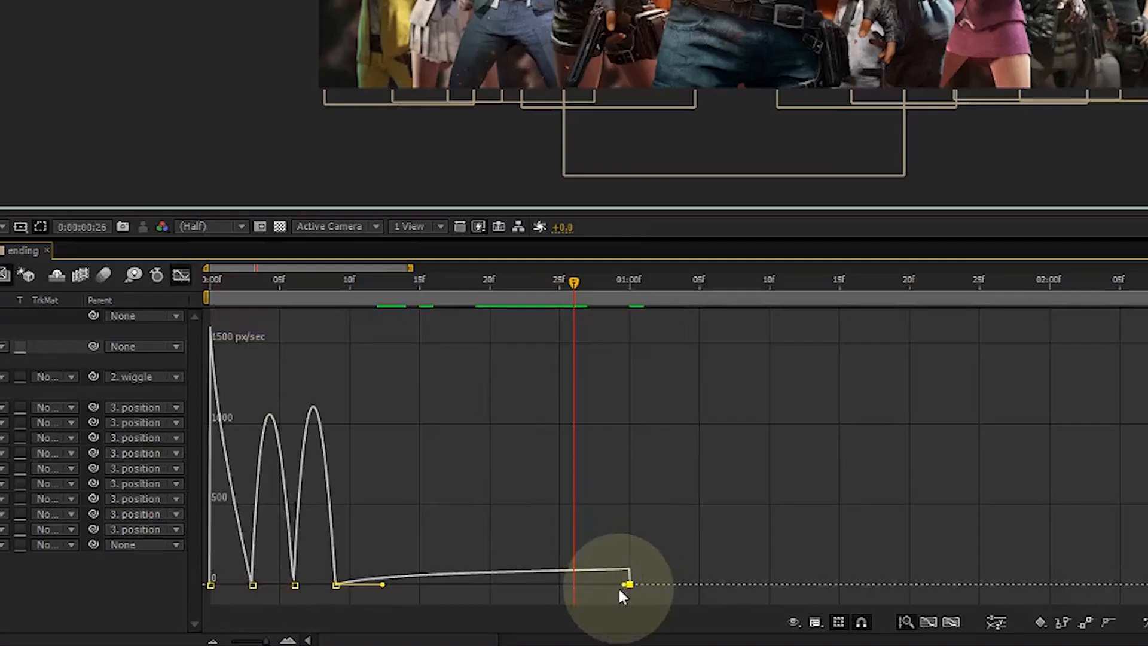
{"action": "left_click_drag", "start_coordinate": [619, 590], "coordinate": [441, 591]}
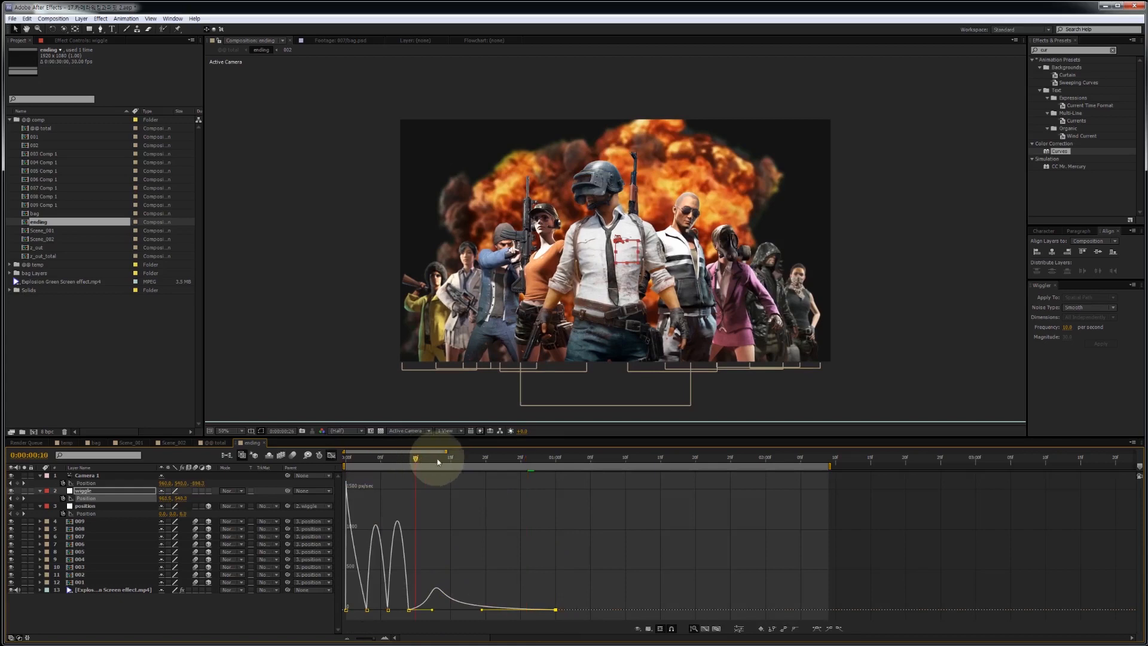
- Preview the ending's camera shake from the start and return from the speed graph to the layer timeline
{"action": "left_click_drag", "start_coordinate": [438, 461], "coordinate": [591, 463]}
{"action": "key", "text": "KP_0"}
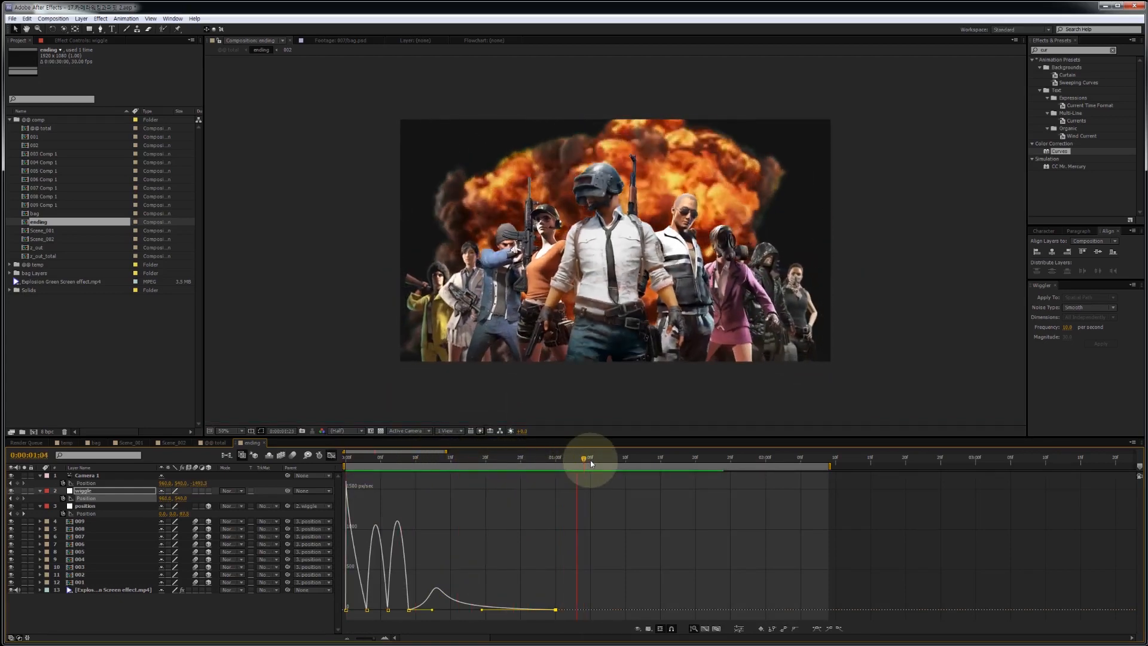
{"action": "key", "text": "space"}
{"action": "left_click_drag", "start_coordinate": [357, 459], "coordinate": [505, 471]}
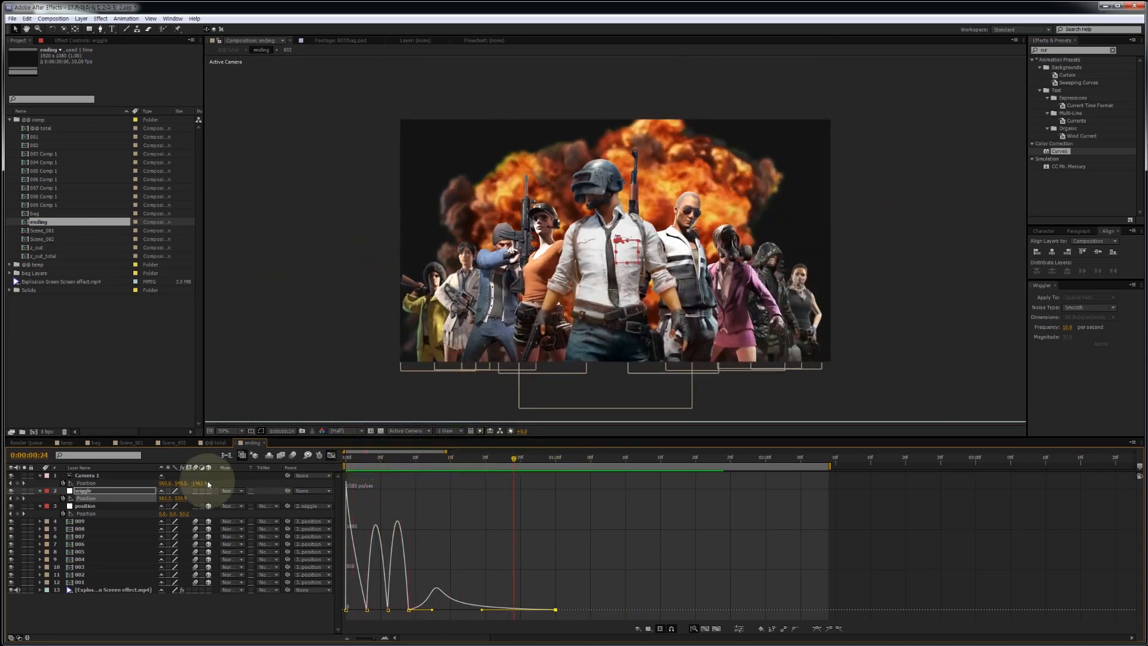
{"action": "left_click", "coordinate": [331, 455]}
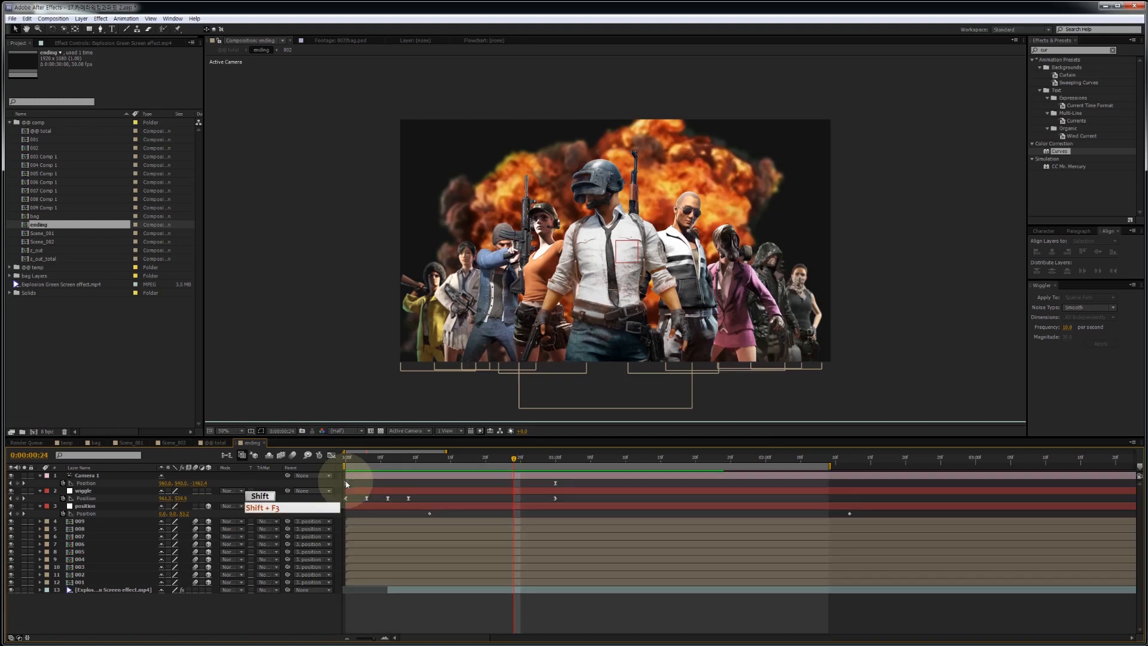
- Switch to the @@ total composition and import particles_1080.mp4 and smog_001.mp4 into the project
{"action": "left_click", "coordinate": [219, 443]}
{"action": "left_click", "coordinate": [202, 551]}
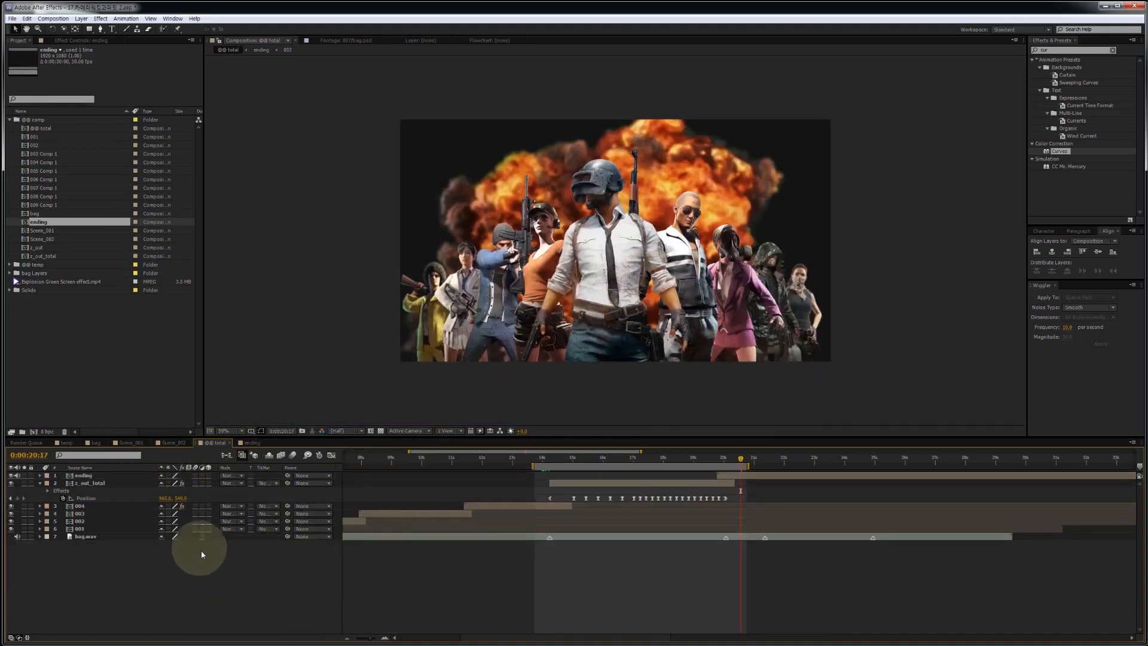
{"action": "left_click", "coordinate": [83, 537]}
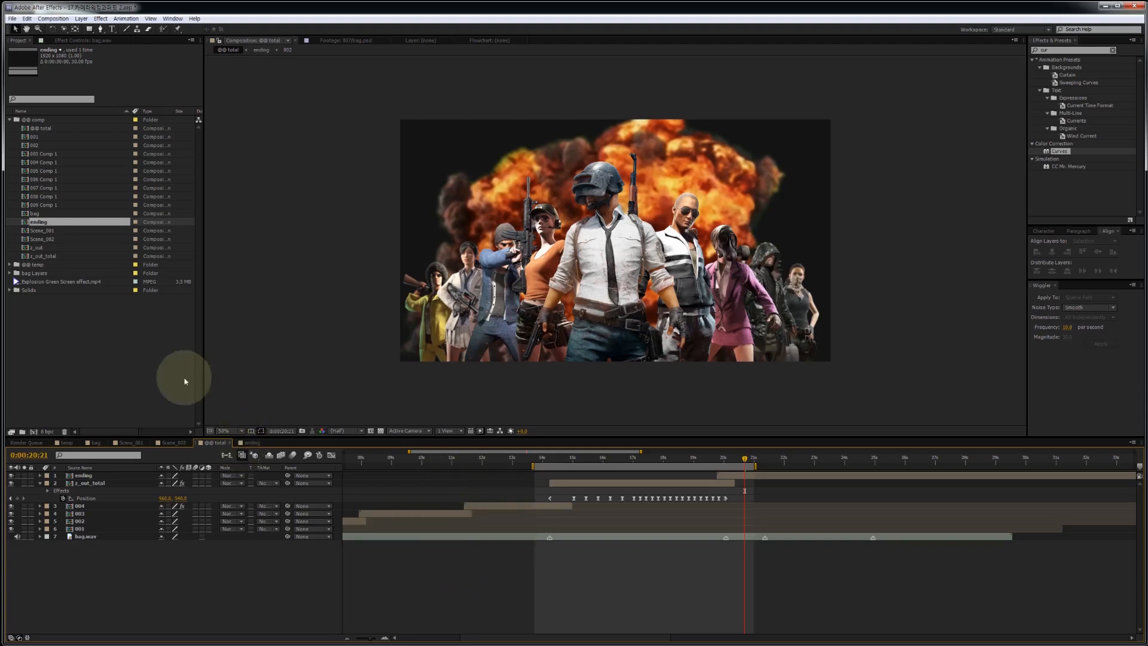
{"action": "key", "text": "ctrl+i"}
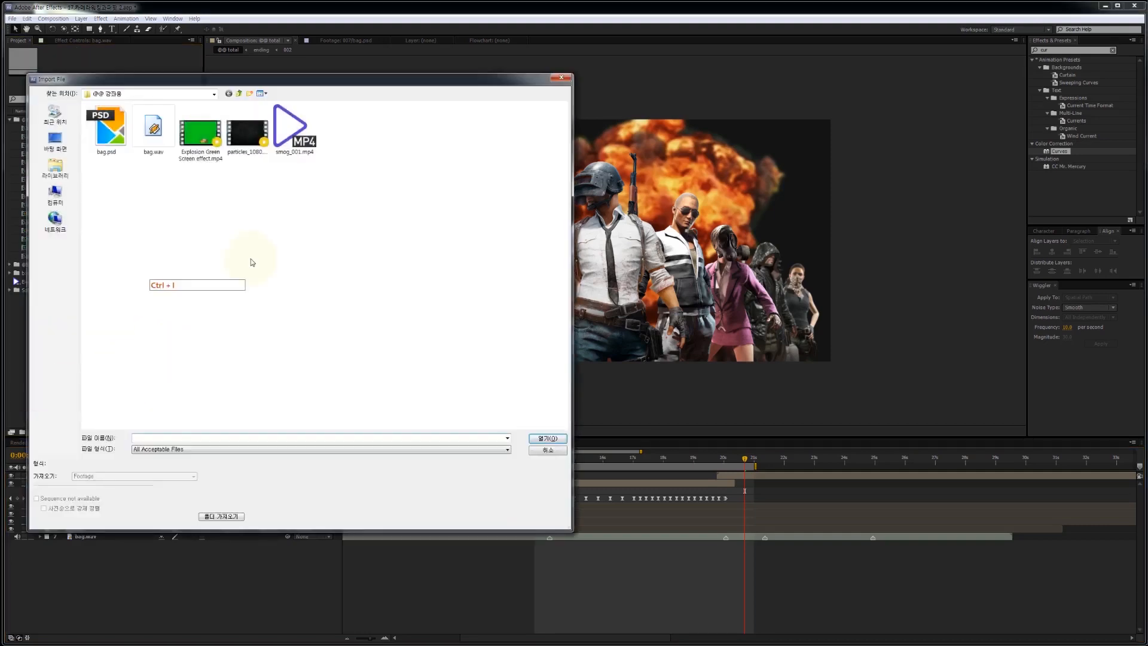
{"action": "left_click", "coordinate": [548, 438]}
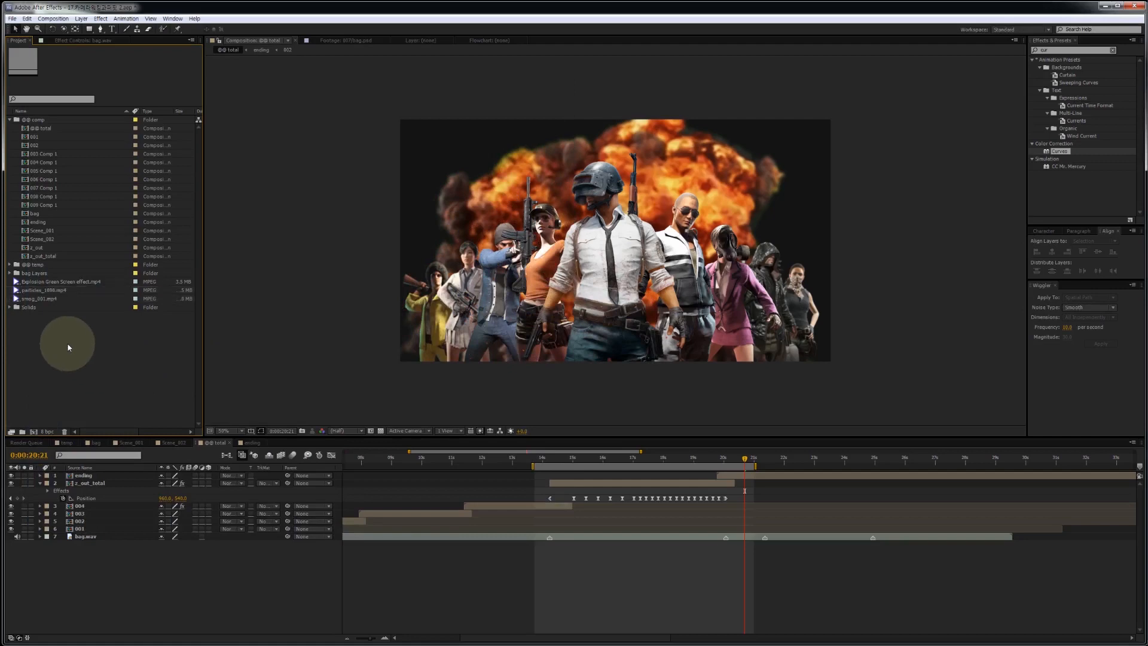
- Add smog_001.mp4 to the total composition directly above bag.wav and check it in the first character scene around 0:00:03:22
{"action": "left_click_drag", "start_coordinate": [58, 308], "coordinate": [137, 541]}
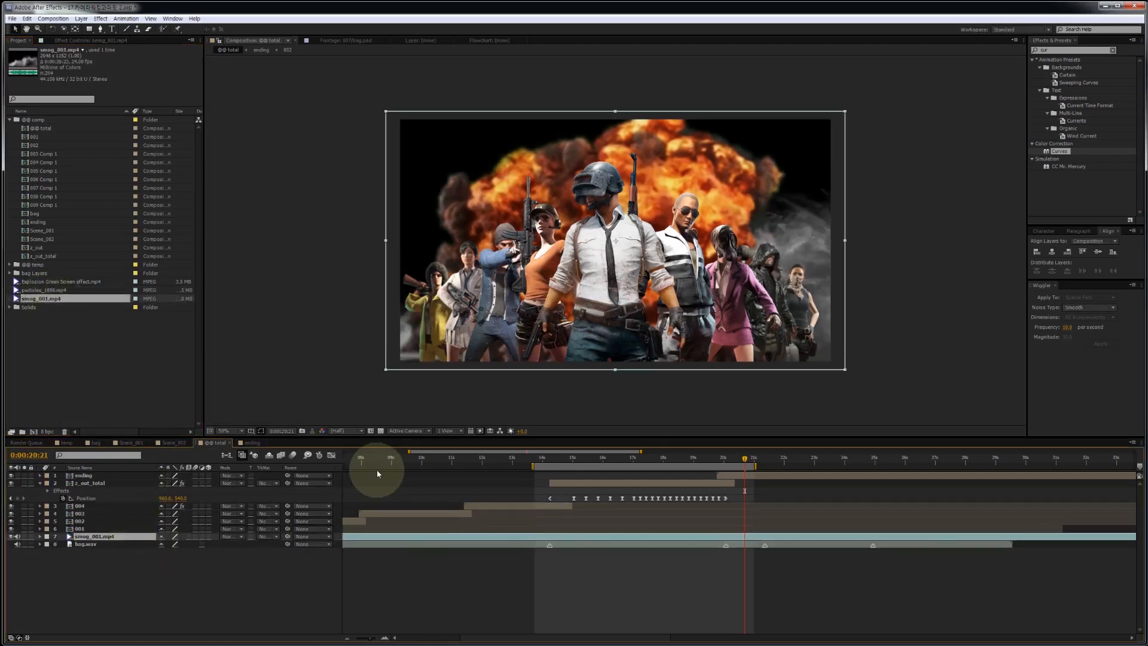
{"action": "key", "text": "Home"}
{"action": "left_click_drag", "start_coordinate": [388, 465], "coordinate": [461, 471]}
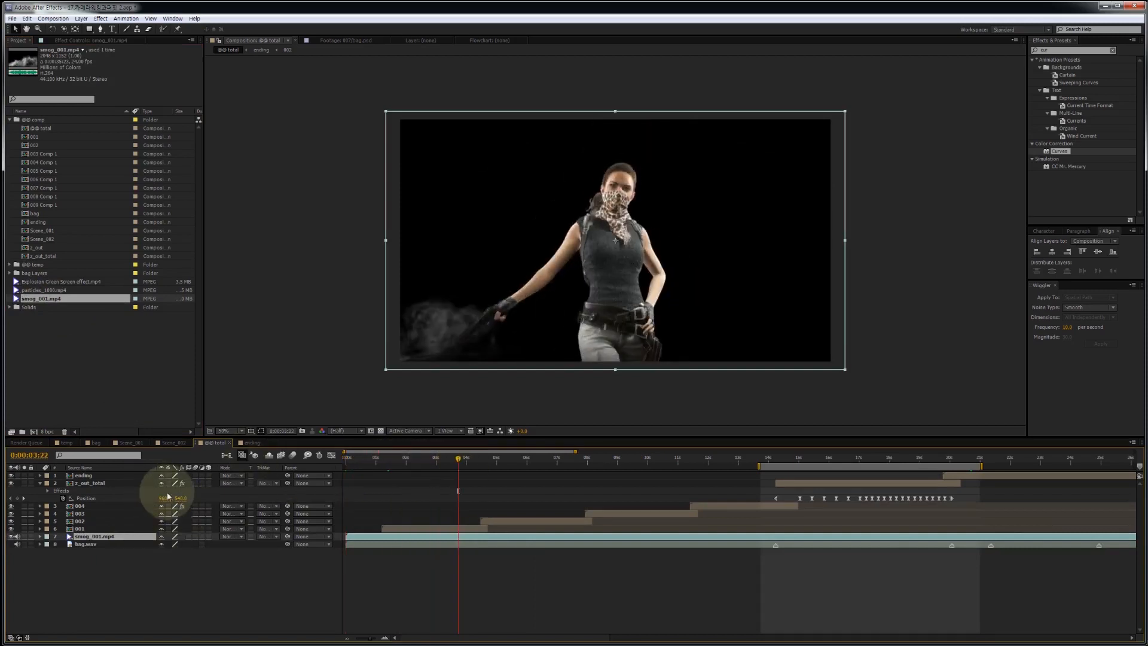
- Copy the bg layer from the bag composition into @@ total and place it directly beneath smog_001.mp4
{"action": "left_click", "coordinate": [95, 444]}
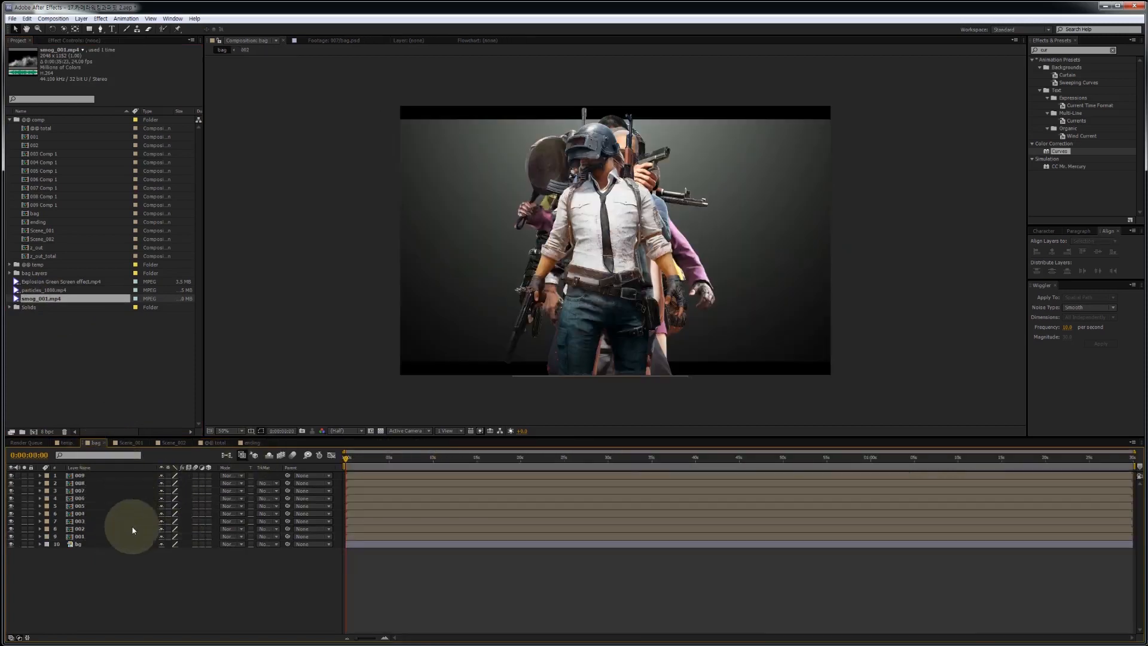
{"action": "left_click", "coordinate": [90, 544]}
{"action": "key", "text": "ctrl+c"}
{"action": "left_click", "coordinate": [217, 443]}
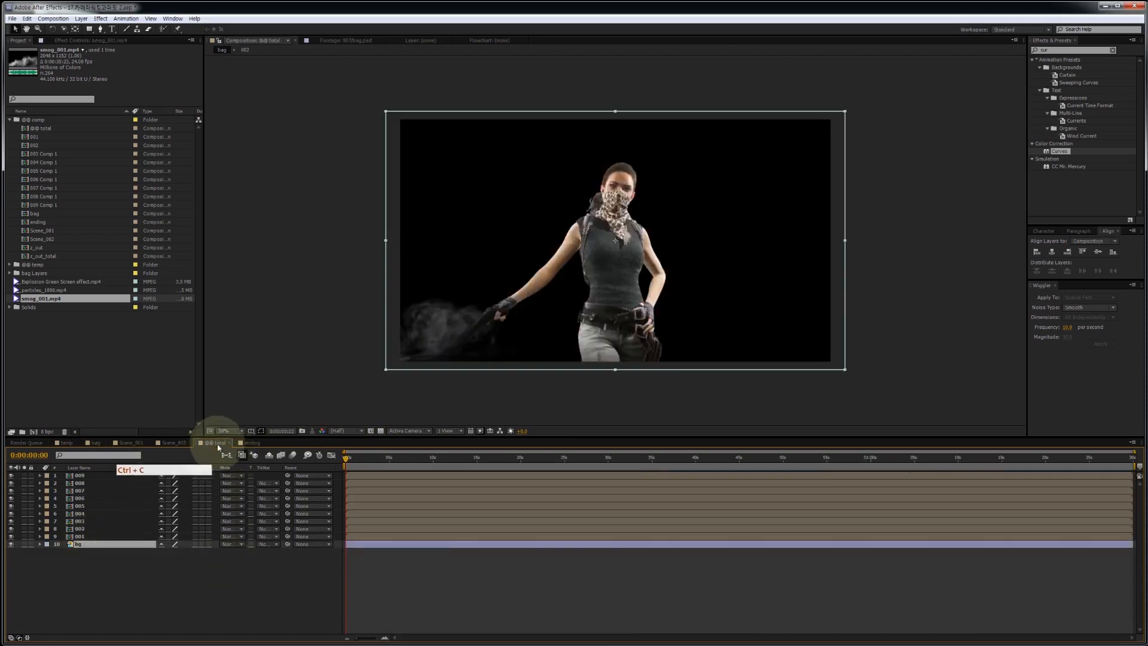
{"action": "left_click", "coordinate": [93, 537]}
{"action": "key", "text": "ctrl+v"}
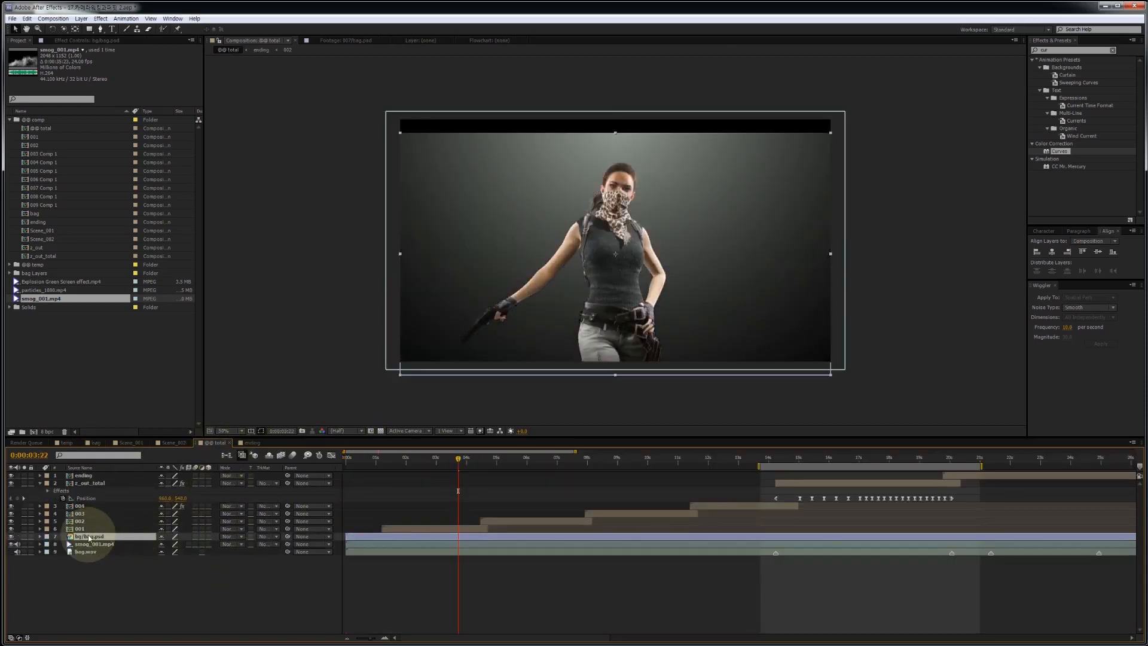
{"action": "left_click_drag", "start_coordinate": [89, 538], "coordinate": [98, 556]}
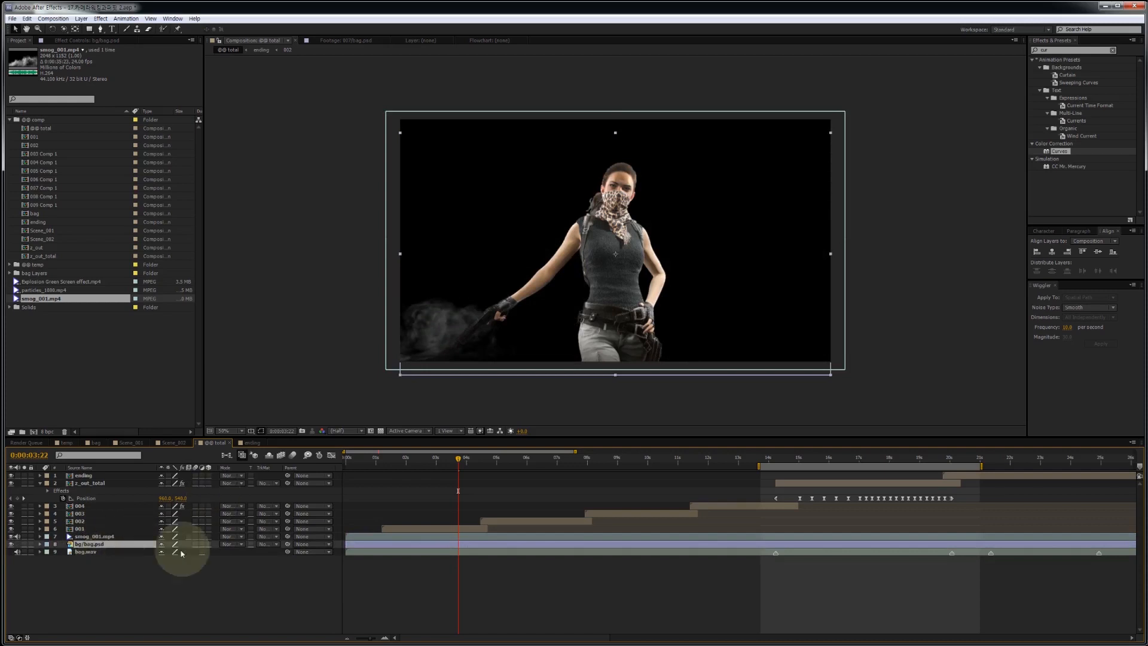
- Set the smog_001.mp4 layer's blending mode to Screen and mute its audio
{"action": "left_click", "coordinate": [103, 536]}
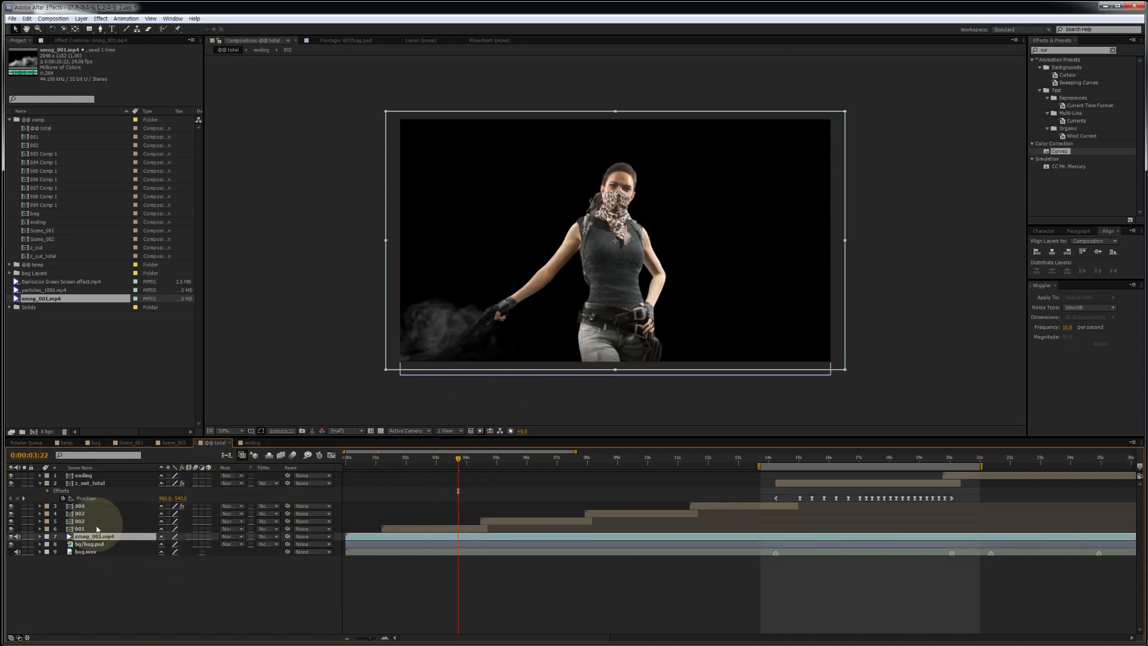
{"action": "left_click", "coordinate": [228, 537]}
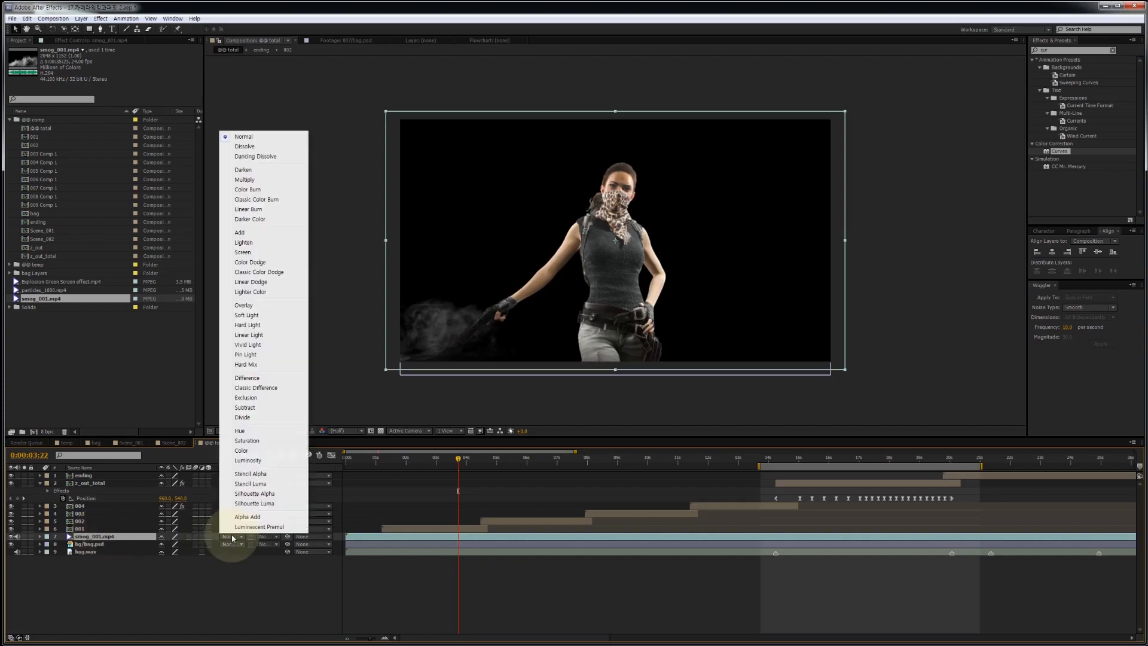
{"action": "left_click", "coordinate": [259, 254]}
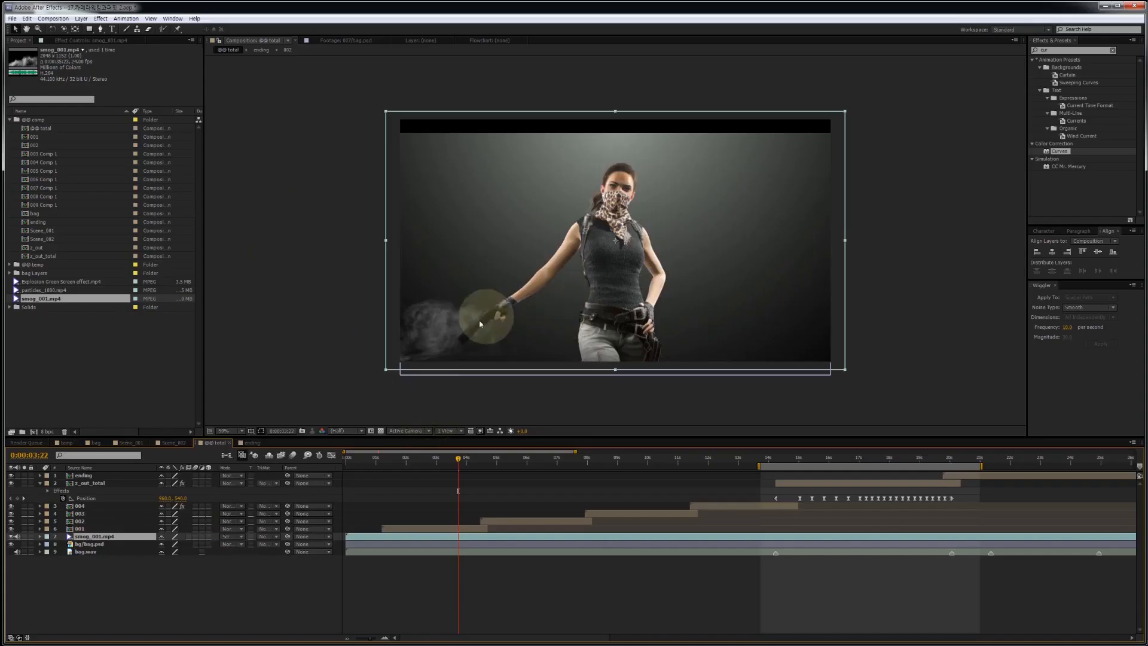
{"action": "left_click", "coordinate": [17, 536]}
- Center the bg/bag.psd background layer vertically in the composition so it fills the frame
{"action": "left_click", "coordinate": [90, 544]}
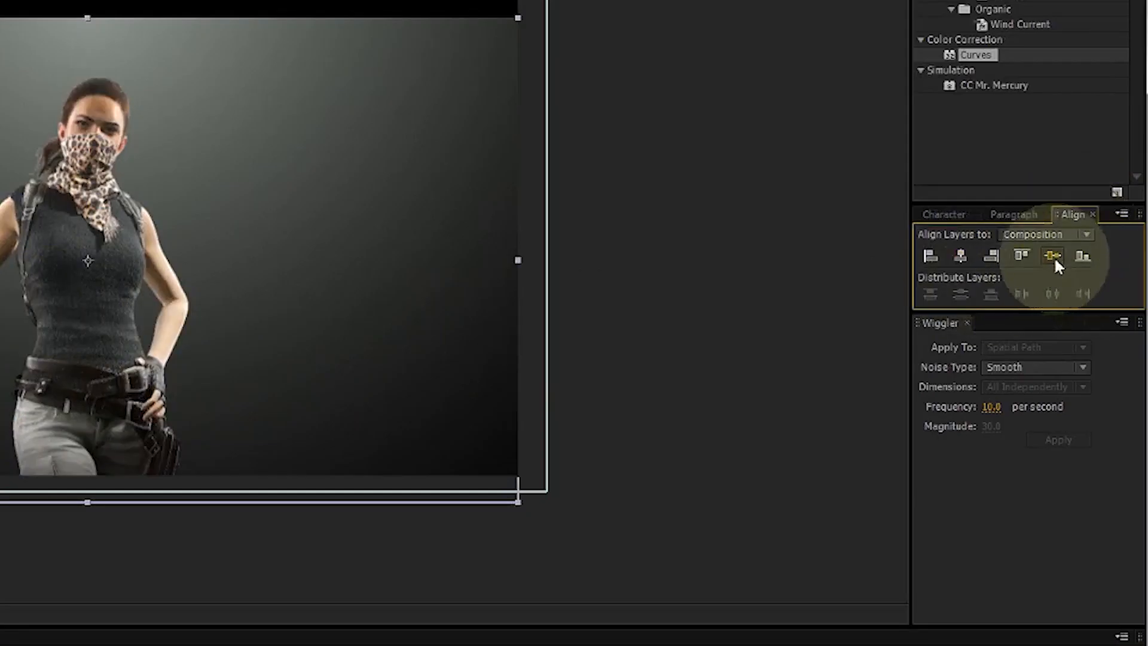
{"action": "left_click", "coordinate": [1098, 252]}
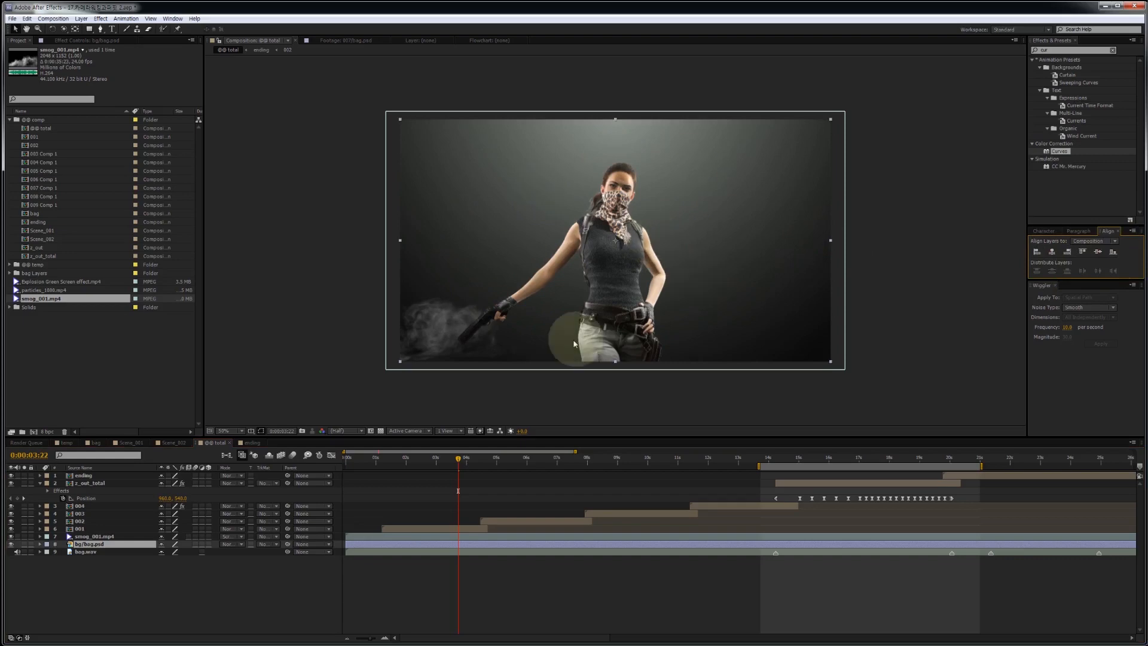
- Slide the smog_001.mp4 layer earlier in time so denser smoke plays behind the first character, checking up to 0:00:04:14
{"action": "left_click", "coordinate": [94, 536]}
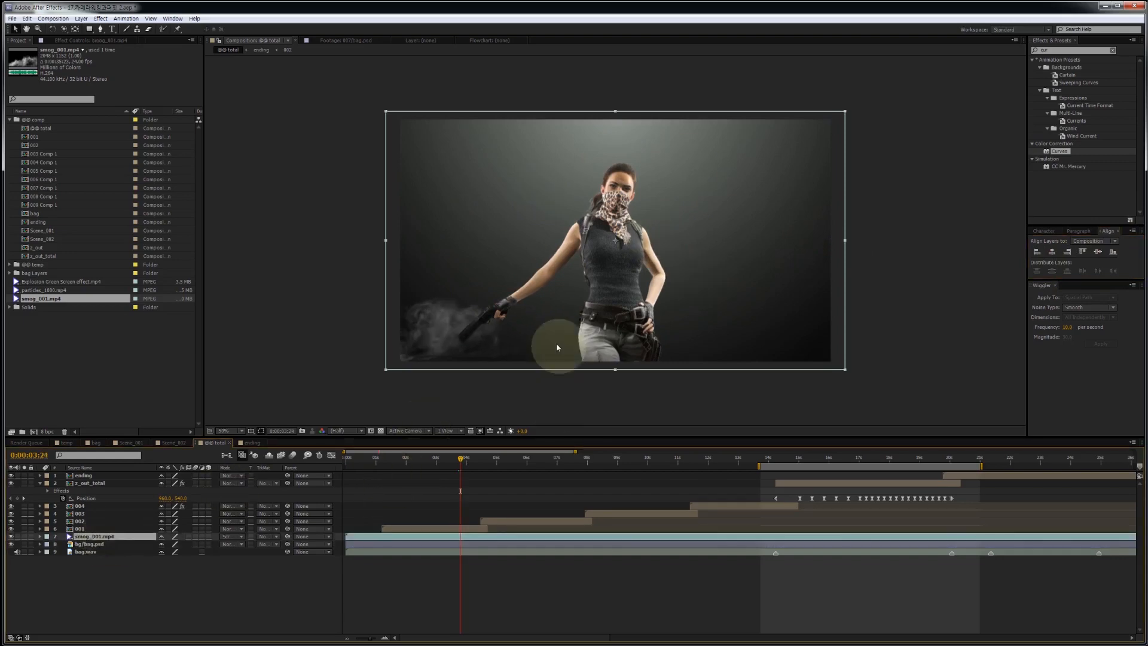
{"action": "left_click_drag", "start_coordinate": [565, 535], "coordinate": [414, 541]}
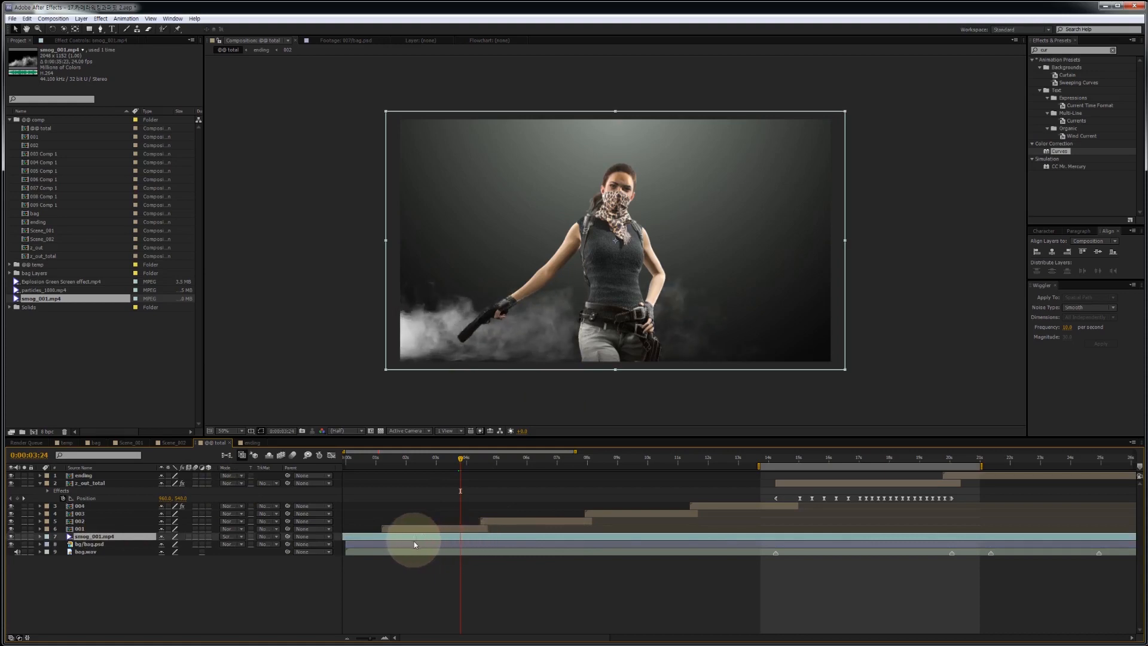
{"action": "left_click_drag", "start_coordinate": [466, 472], "coordinate": [480, 459]}
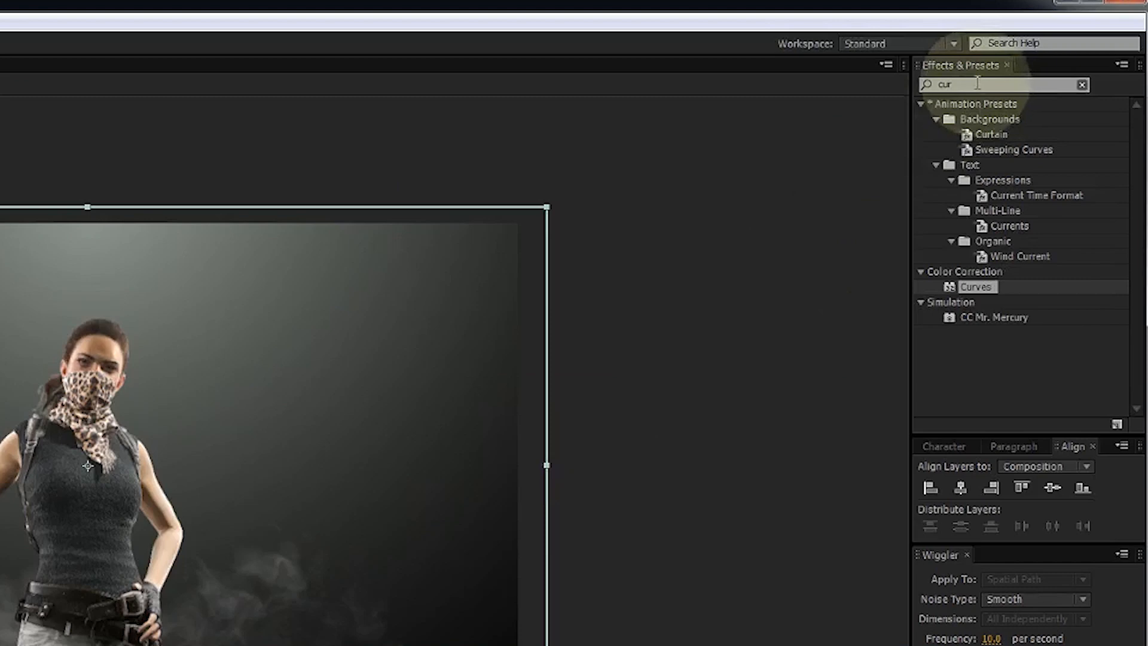
- Search the effects for "tint" and apply Tint to the smog_001.mp4 layer
{"action": "double_click", "coordinate": [1061, 49]}
{"action": "type", "text": "tint"}
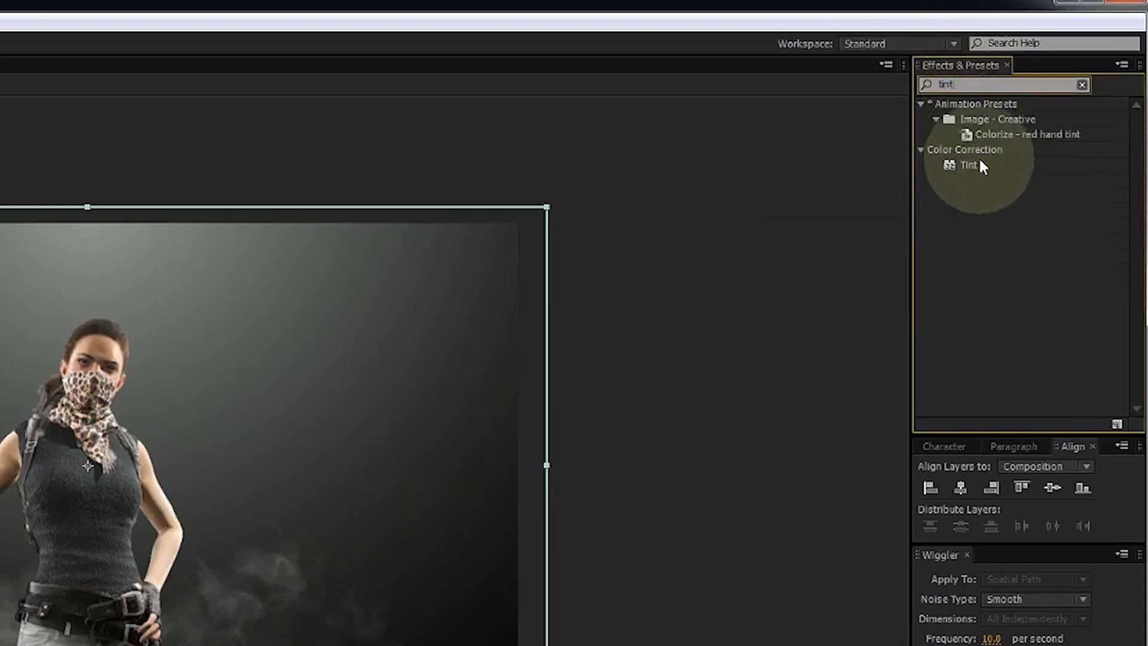
{"action": "double_click", "coordinate": [973, 165]}
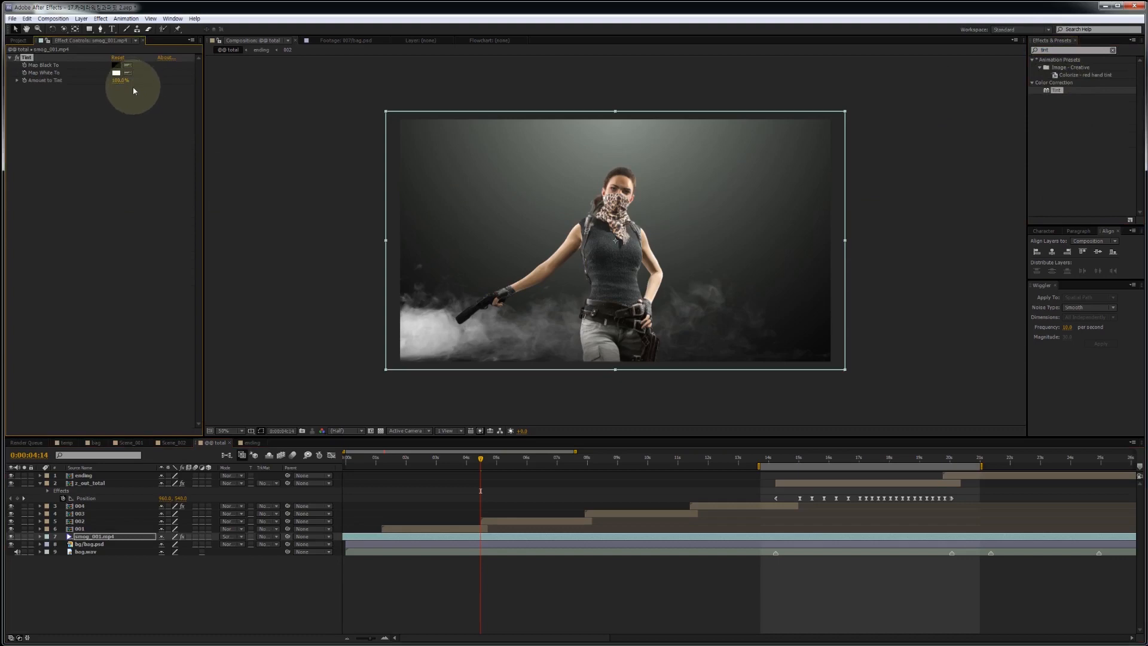
- Sample the grey-green backdrop as the smog Tint's Map White To color, lower Amount to Tint, and check the smoke at 0:00:09:11
{"action": "left_click", "coordinate": [127, 72]}
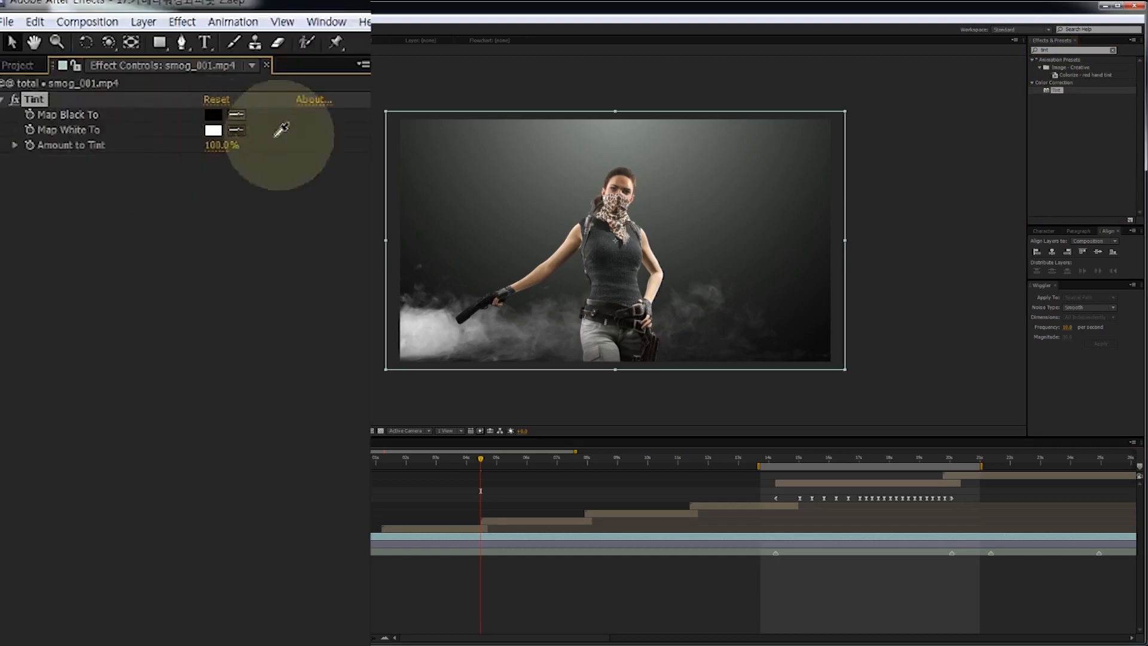
{"action": "left_click", "coordinate": [493, 273]}
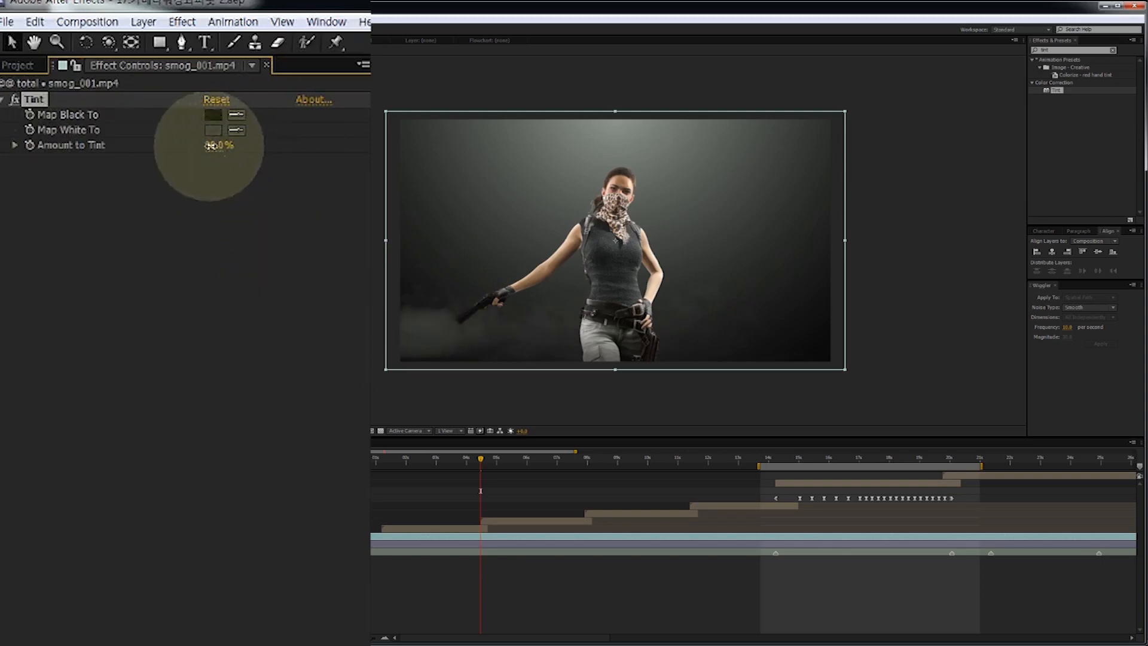
{"action": "left_click_drag", "start_coordinate": [211, 146], "coordinate": [204, 145]}
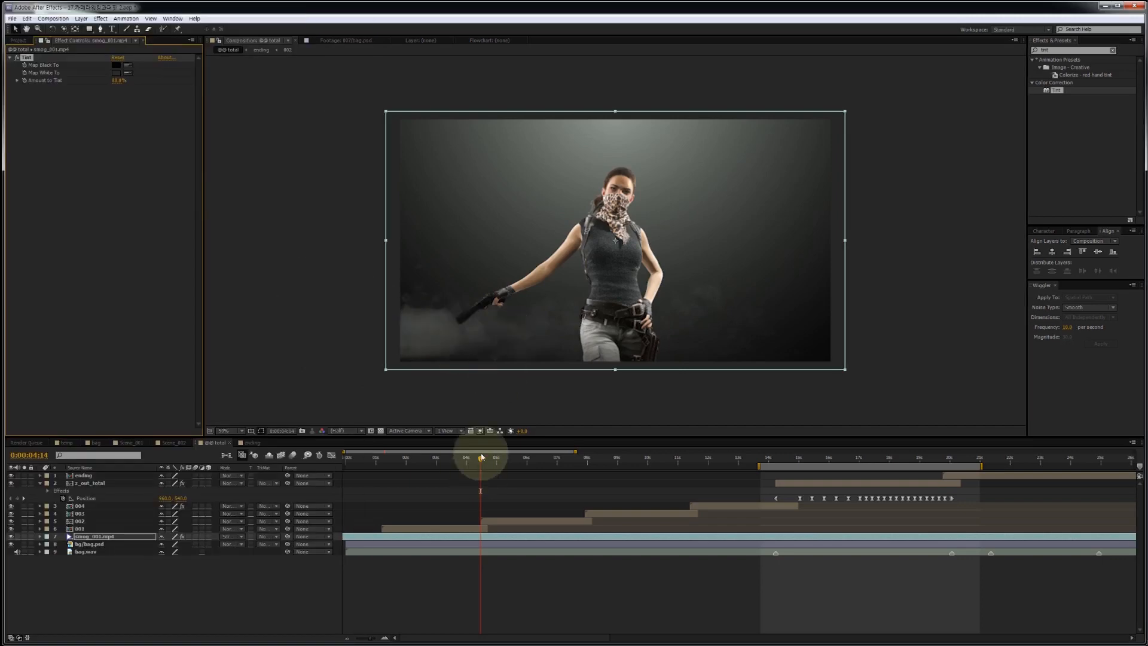
{"action": "left_click_drag", "start_coordinate": [482, 458], "coordinate": [629, 459]}
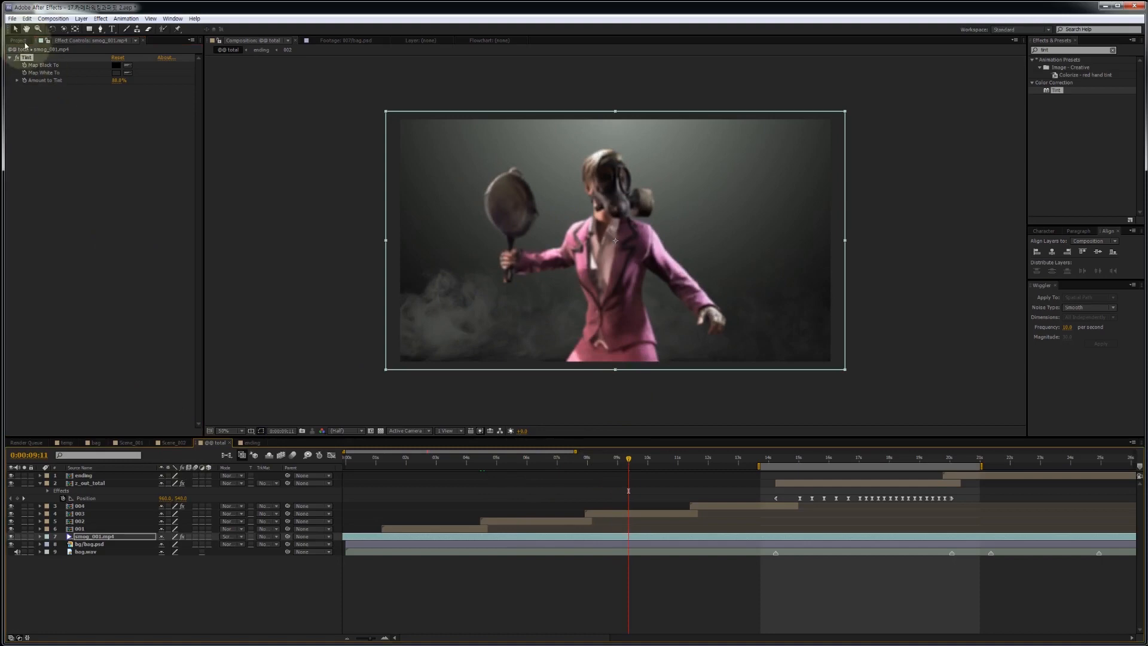
- Place particles_1080.mp4 at the top of the @@ total layer stack and set its blending mode to Add
{"action": "left_click", "coordinate": [21, 41]}
{"action": "left_click_drag", "start_coordinate": [55, 298], "coordinate": [130, 476]}
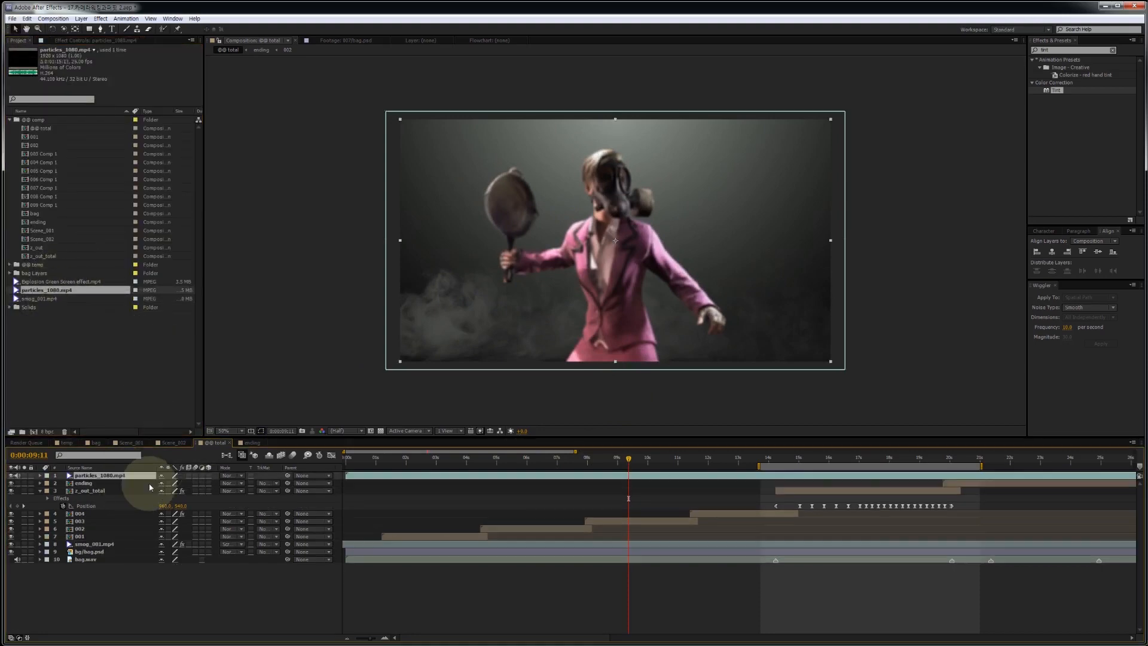
{"action": "left_click", "coordinate": [230, 476]}
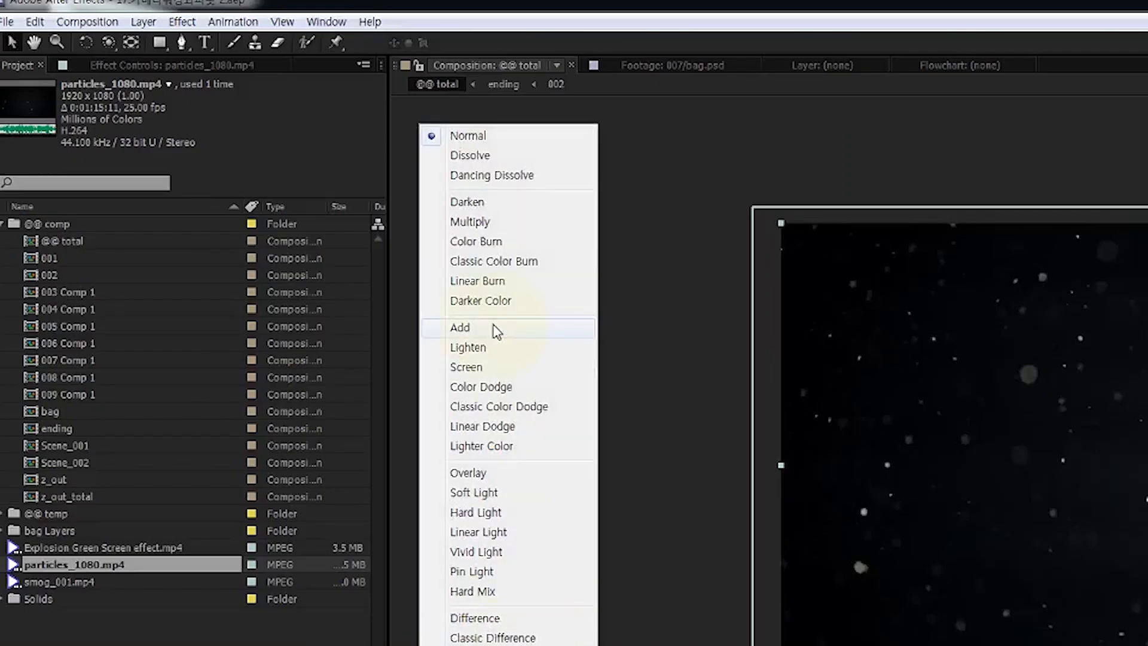
{"action": "left_click", "coordinate": [495, 330]}
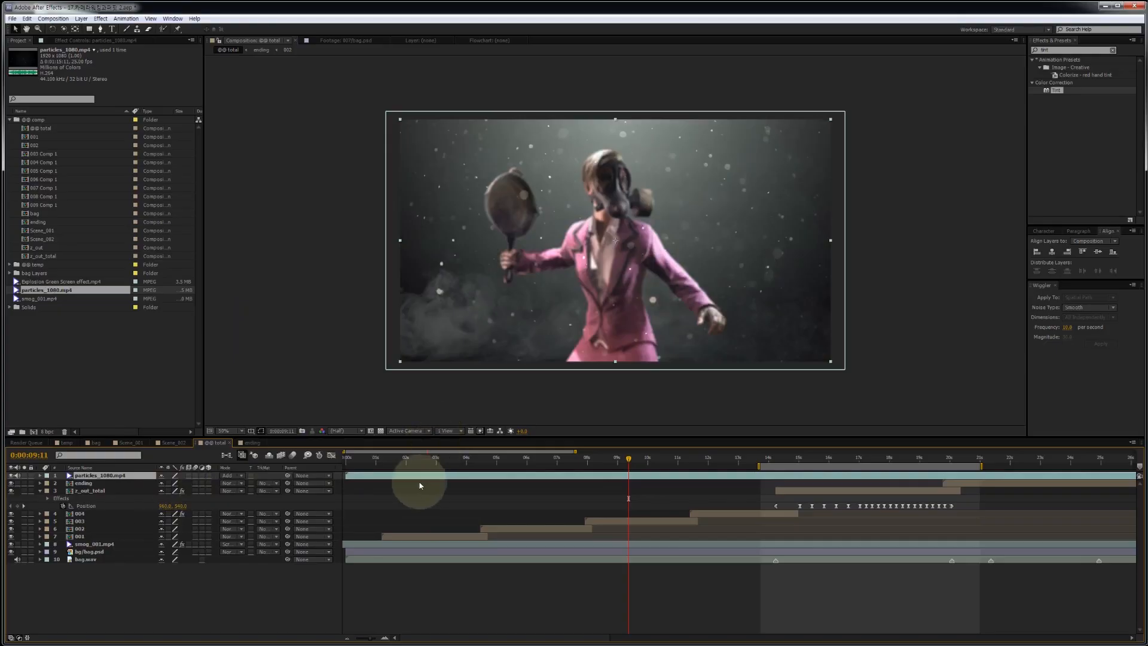
- Apply Tint to the particles layer, sample a yellow from the explosion at 0:00:21:00 for Map White To, and check it around 0:00:12:05
{"action": "left_click", "coordinate": [746, 459]}
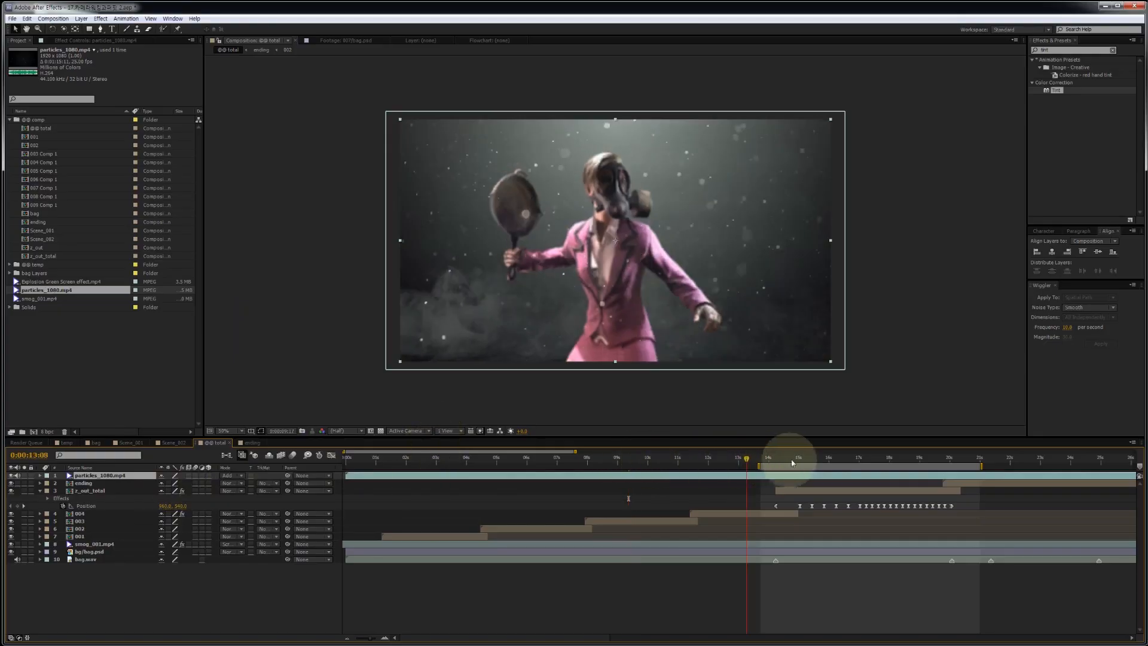
{"action": "left_click_drag", "start_coordinate": [979, 462], "coordinate": [981, 462]}
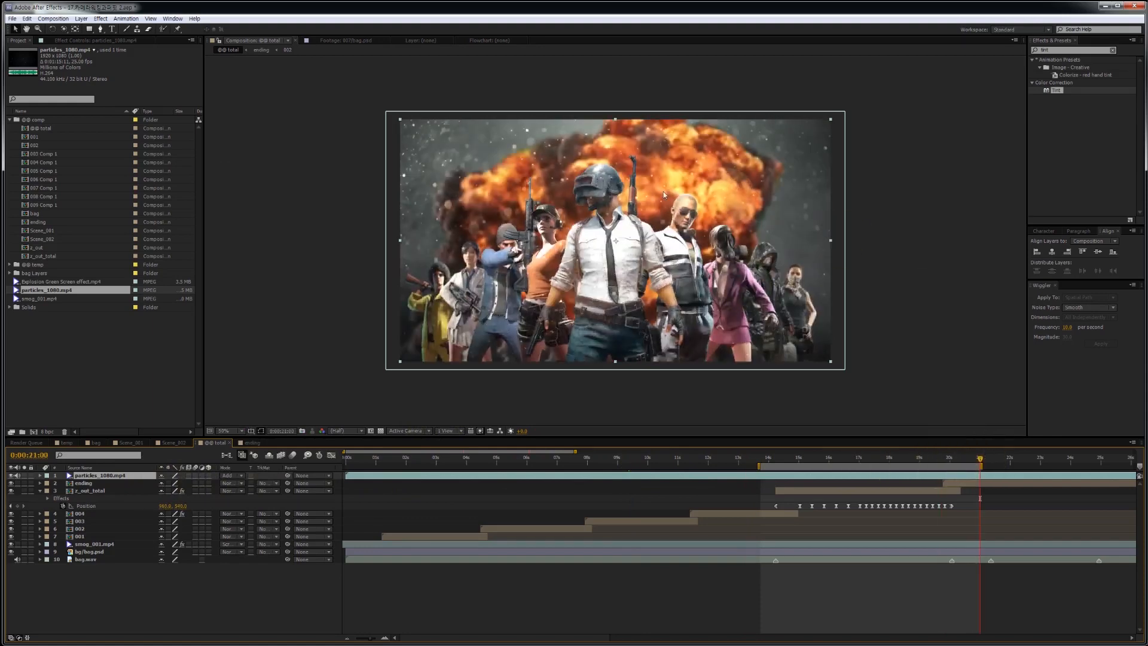
{"action": "left_click", "coordinate": [943, 223]}
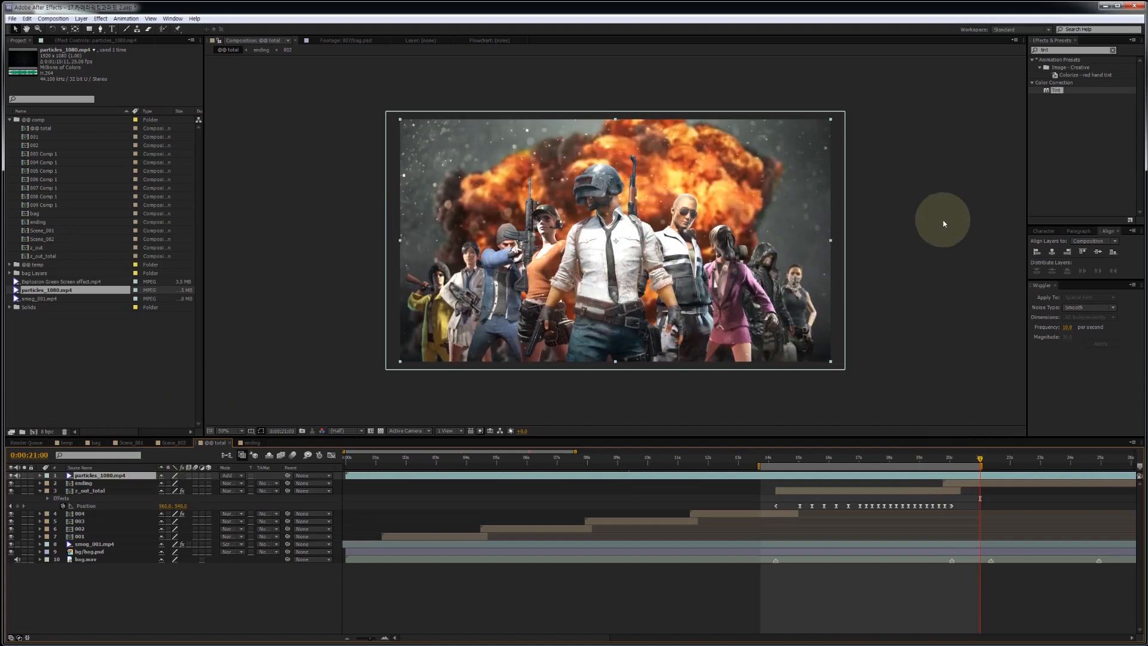
{"action": "double_click", "coordinate": [1057, 91]}
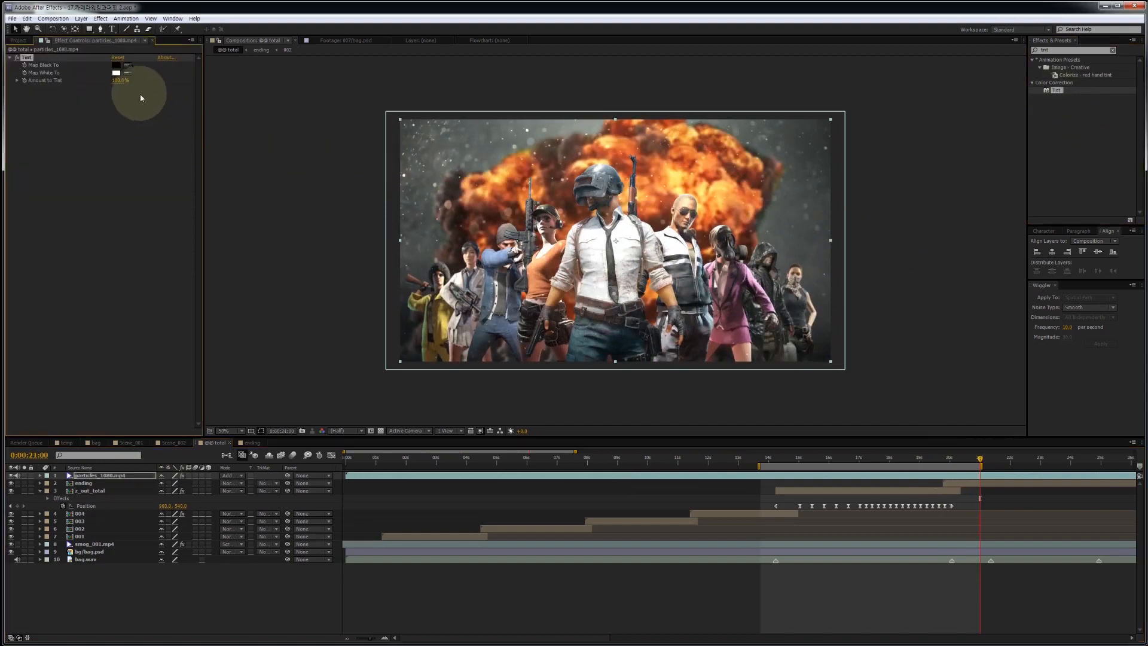
{"action": "left_click", "coordinate": [127, 72]}
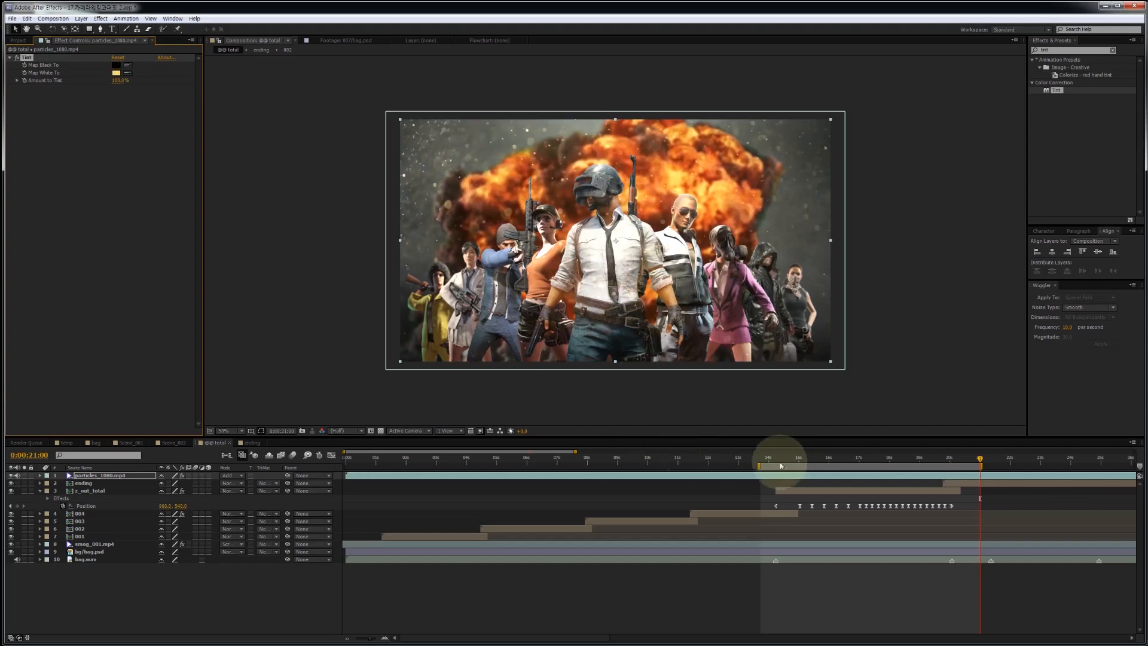
{"action": "left_click_drag", "start_coordinate": [768, 461], "coordinate": [713, 459]}
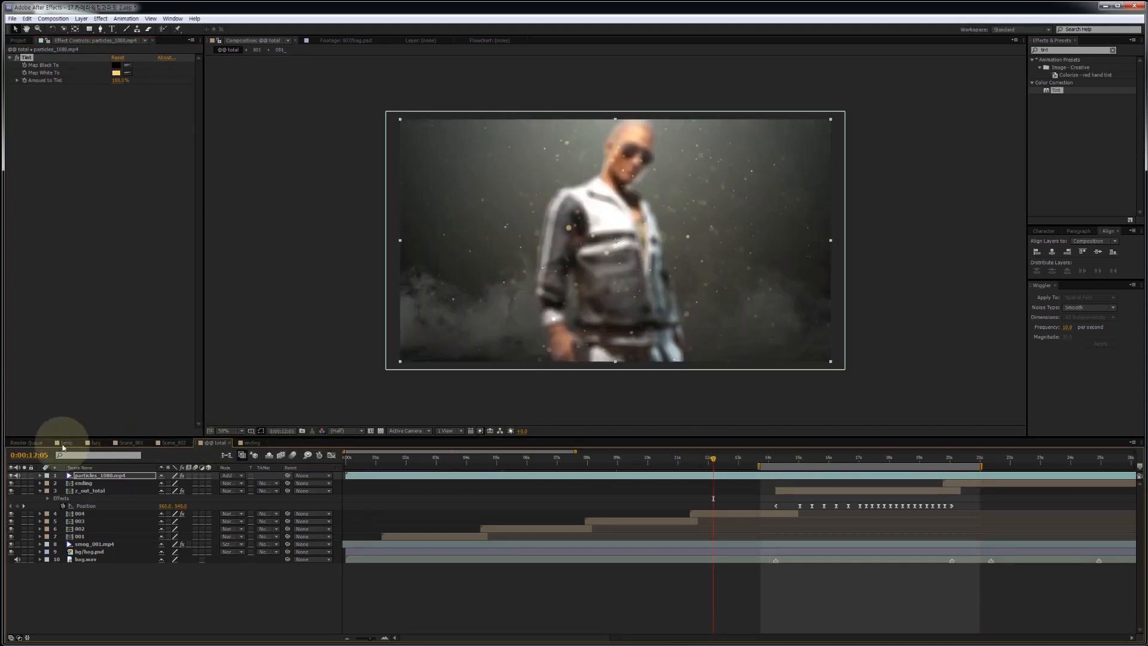
- Review the finished reference render in the temp composition, from the first character to the pistol-aiming character around 0:00:07:00
{"action": "left_click", "coordinate": [66, 443]}
{"action": "left_click", "coordinate": [417, 460]}
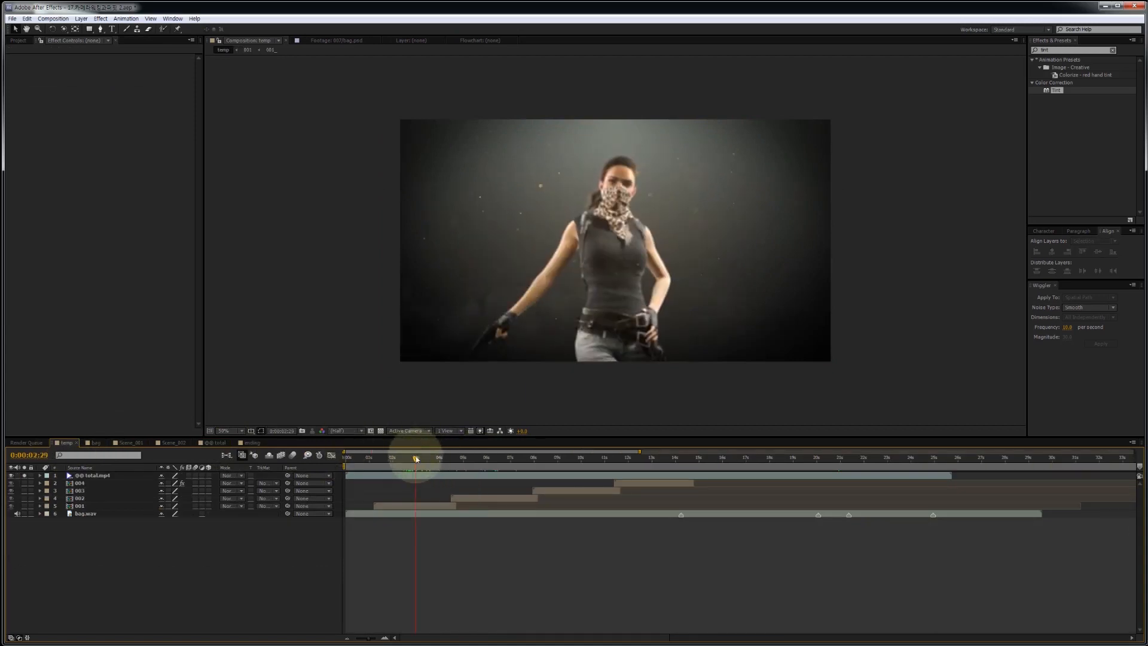
{"action": "left_click_drag", "start_coordinate": [417, 459], "coordinate": [514, 464]}
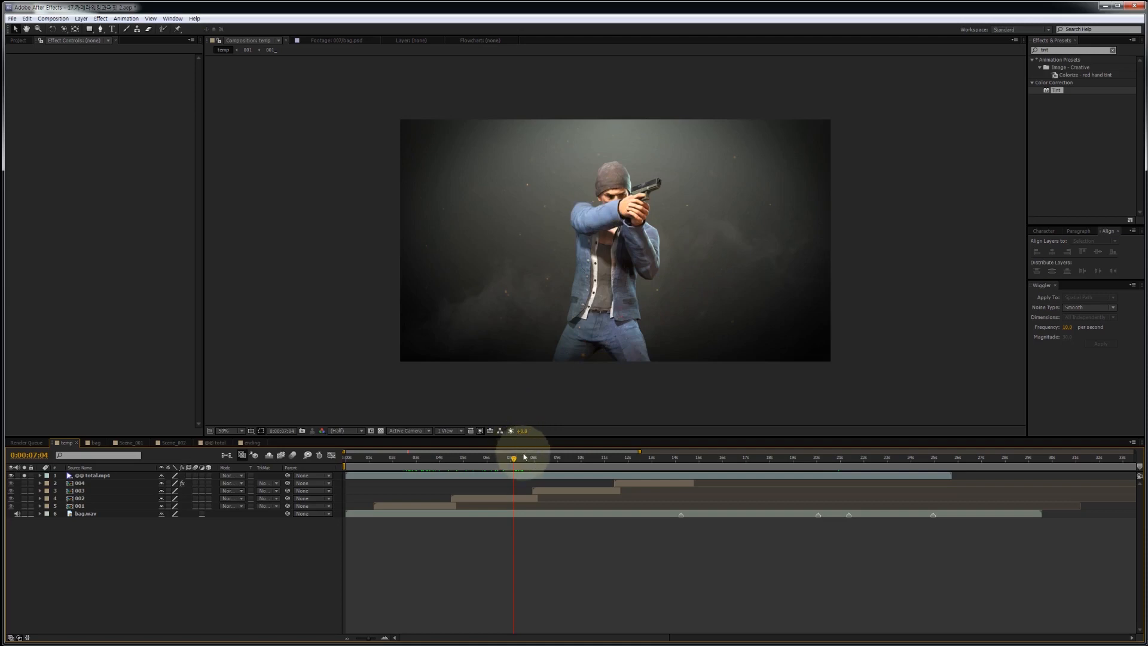
{"action": "mouse_move", "coordinate": [512, 463]}
{"action": "left_mouse_down"}
{"action": "mouse_move", "coordinate": [456, 462]}
{"action": "mouse_move", "coordinate": [637, 462]}
{"action": "mouse_move", "coordinate": [500, 467]}
{"action": "mouse_move", "coordinate": [513, 465]}
{"action": "left_mouse_up"}
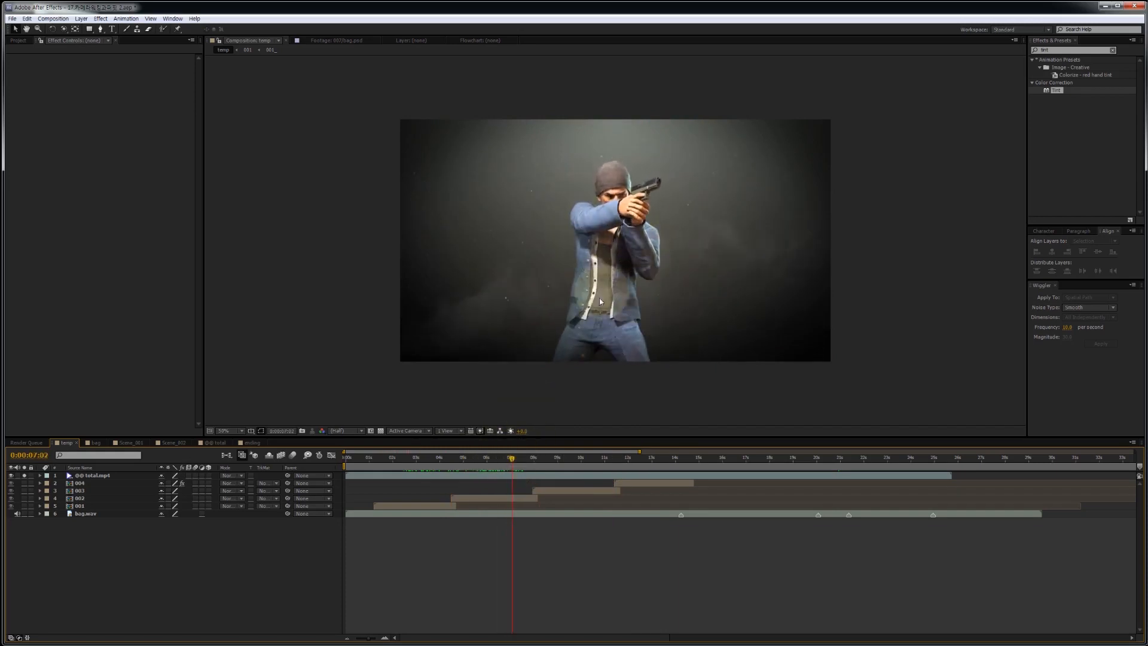
{"action": "left_click_drag", "start_coordinate": [498, 462], "coordinate": [510, 470]}
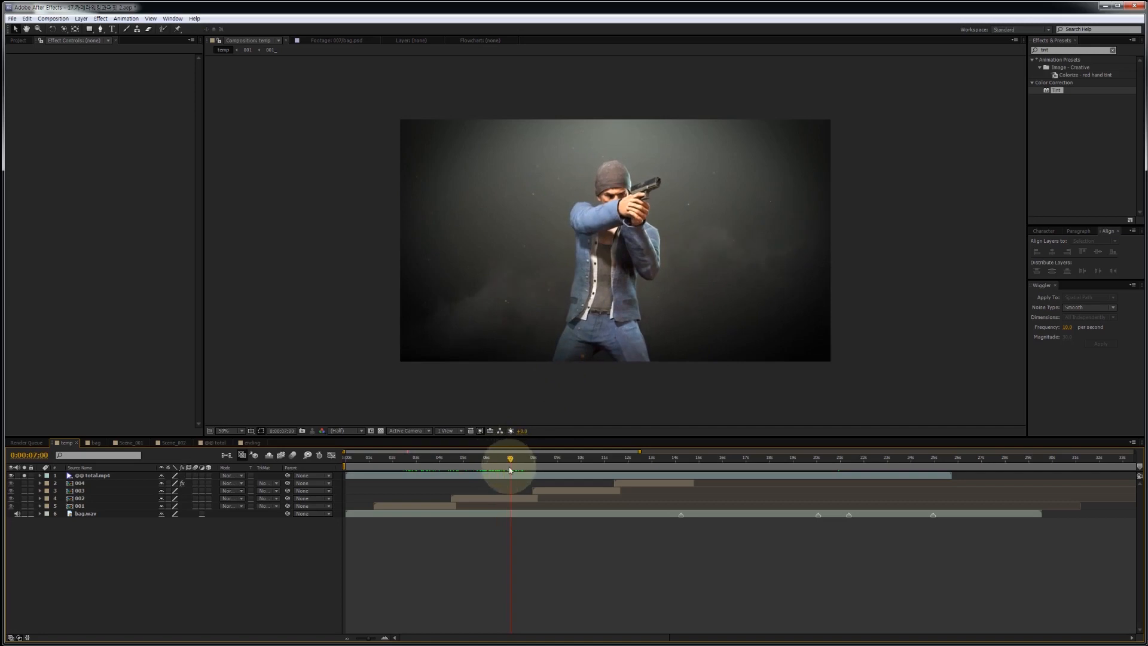
- Open reference composition 002 and examine the masks on its arms, shadow and body layers
{"action": "left_click", "coordinate": [18, 40]}
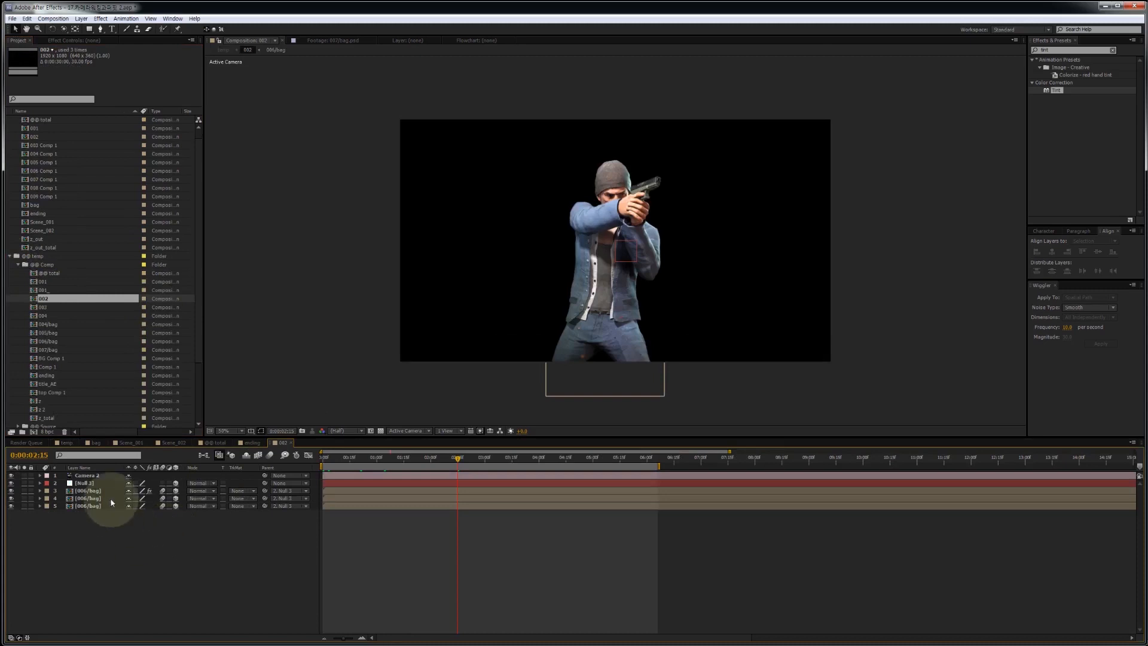
{"action": "left_click", "coordinate": [105, 491]}
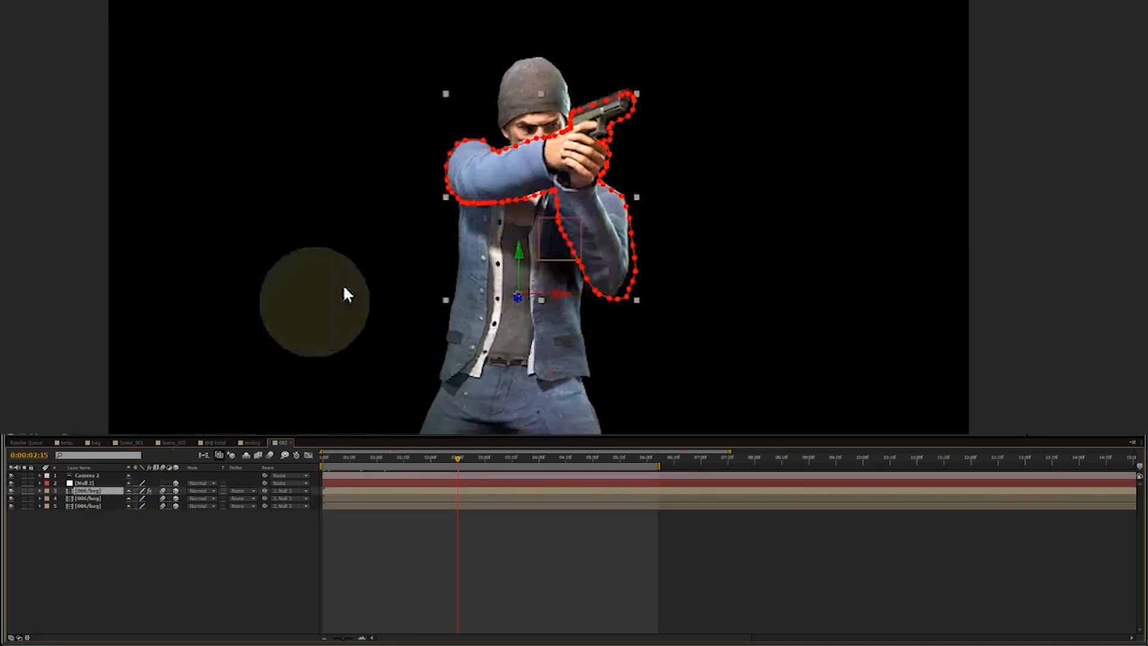
{"action": "left_click", "coordinate": [90, 498]}
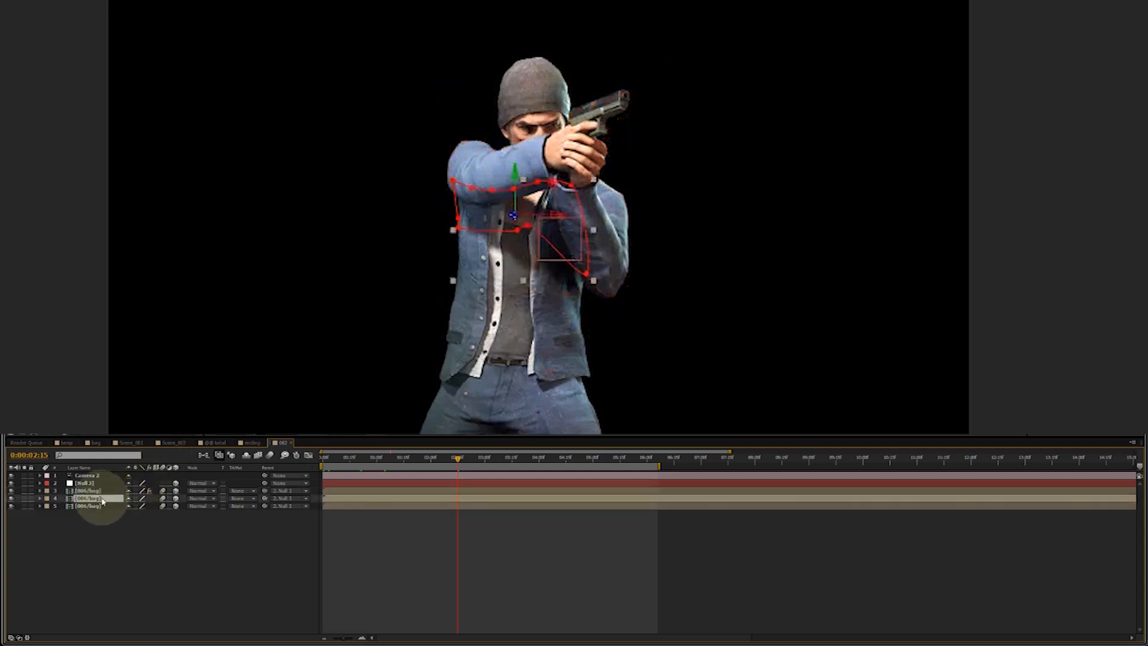
{"action": "left_click", "coordinate": [99, 507]}
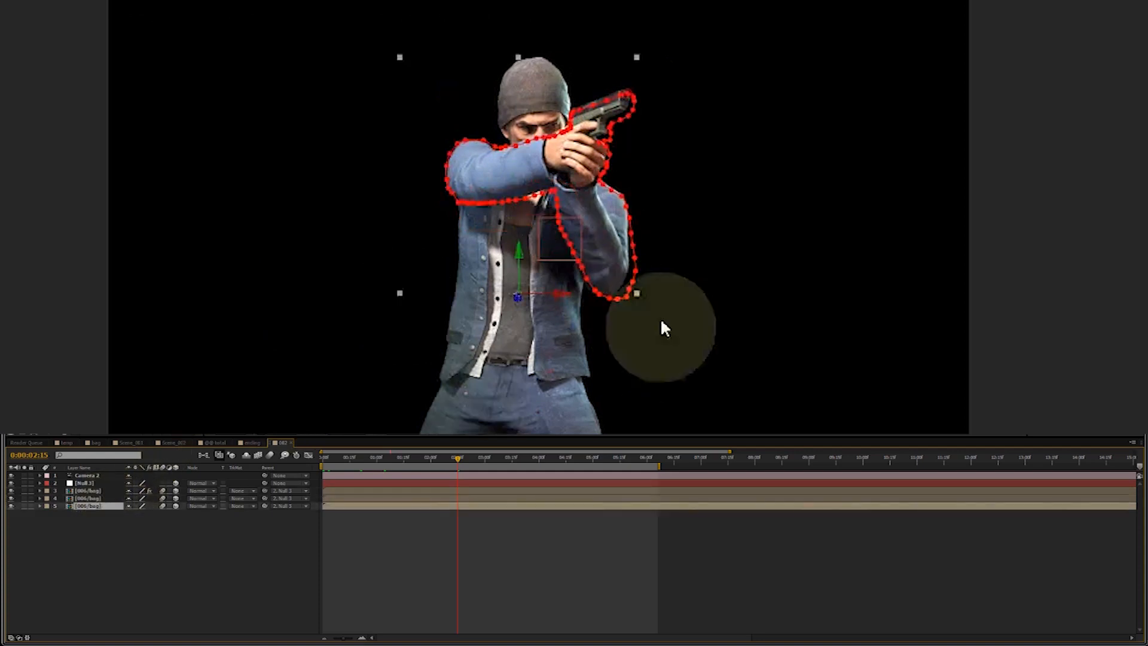
- Isolate the body and arms layers of composition 002, first separately and together at the end, to compare the cutouts
{"action": "left_click", "coordinate": [24, 506]}
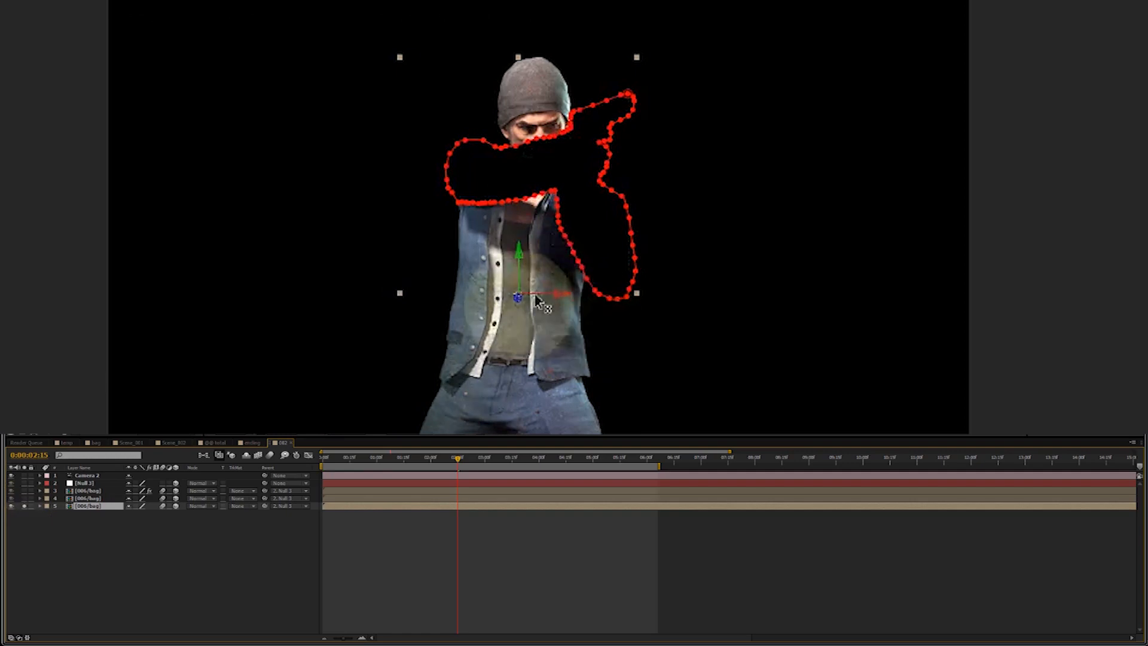
{"action": "left_click", "coordinate": [25, 506]}
{"action": "left_click", "coordinate": [24, 491]}
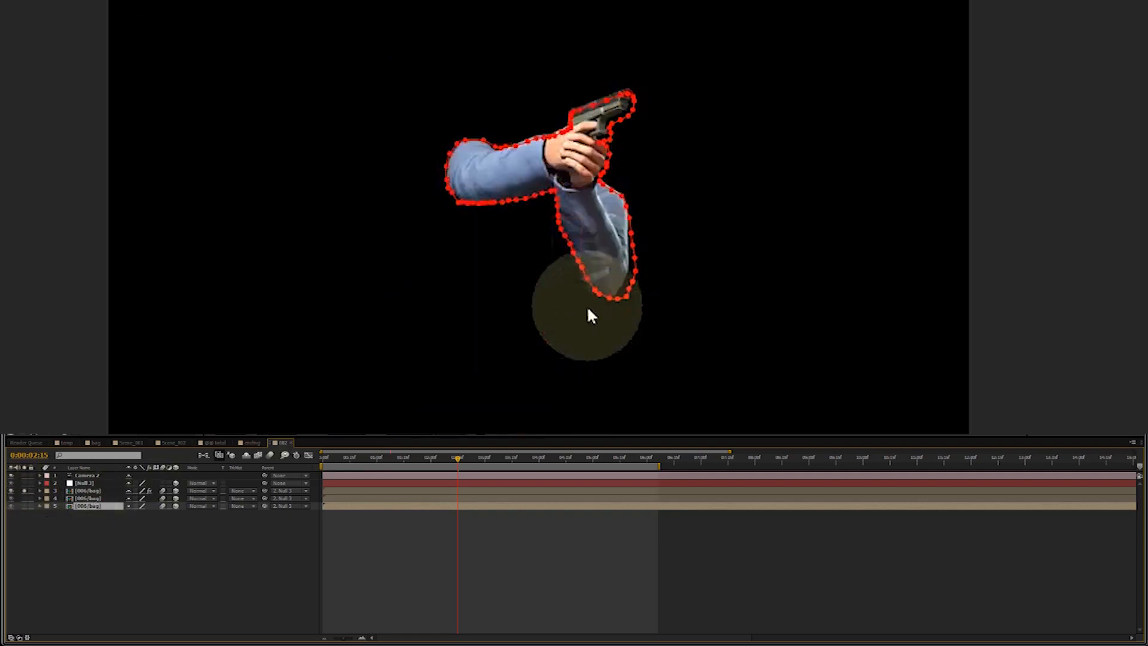
{"action": "key", "text": "F2"}
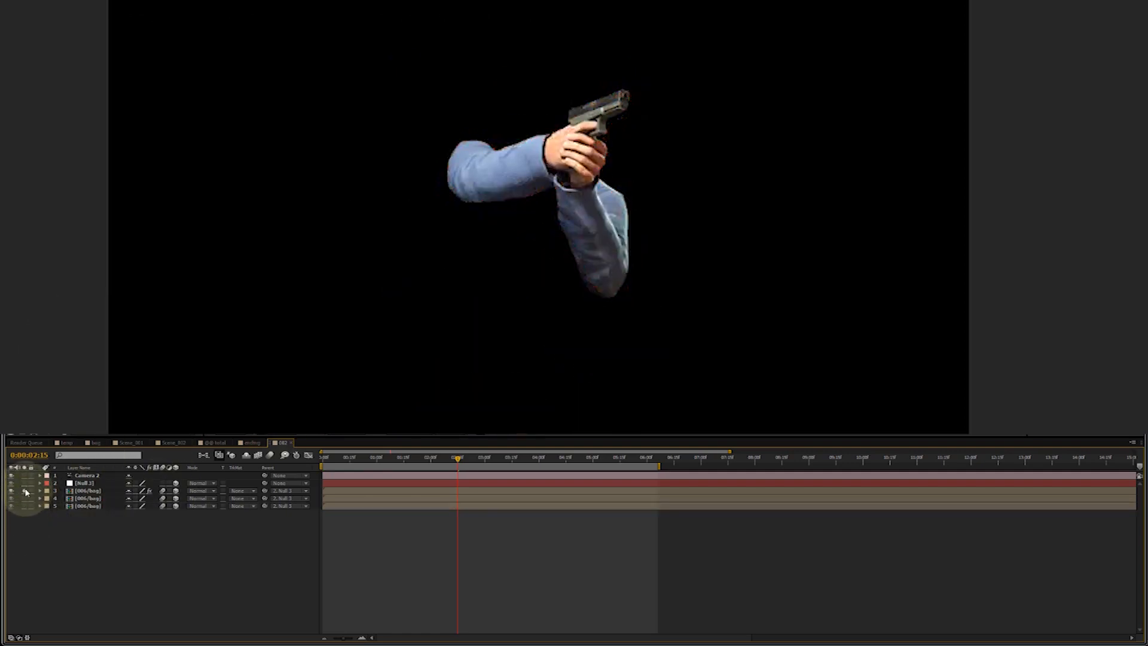
{"action": "left_click", "coordinate": [25, 490]}
{"action": "left_click", "coordinate": [24, 490]}
{"action": "left_click", "coordinate": [24, 506]}
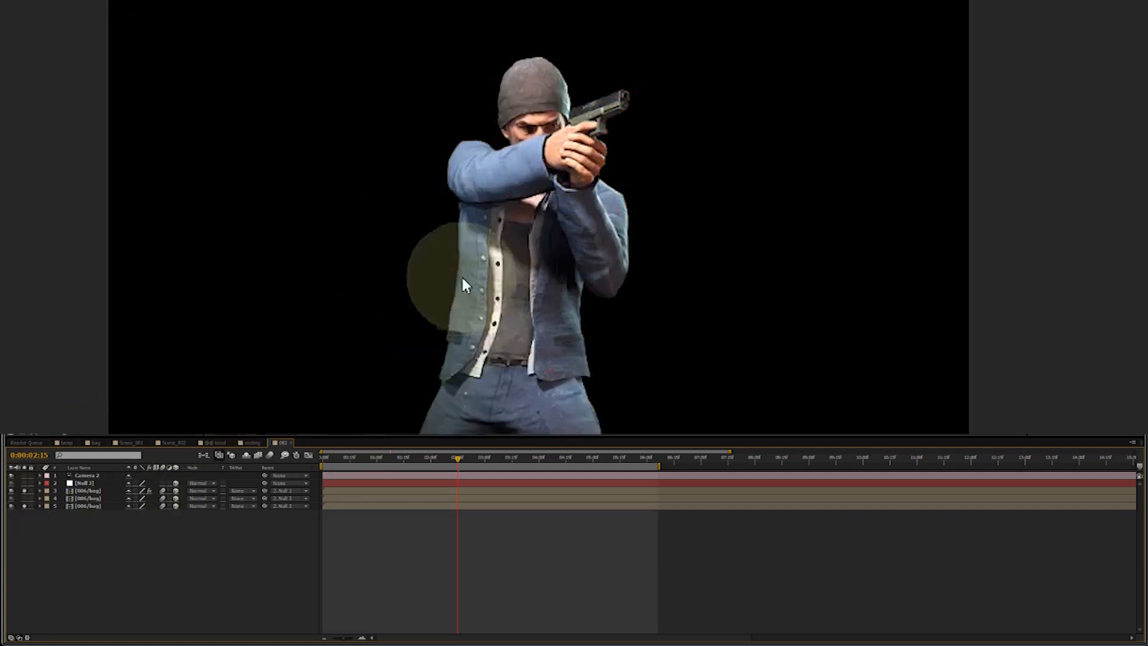
- Examine the masked shadow layer between arms and body at 0:00:03:05, including its Scale property
{"action": "scroll", "coordinate": [462, 257], "scroll_direction": "up", "scroll_amount": 1}
{"action": "left_click_drag", "start_coordinate": [460, 459], "coordinate": [495, 461]}
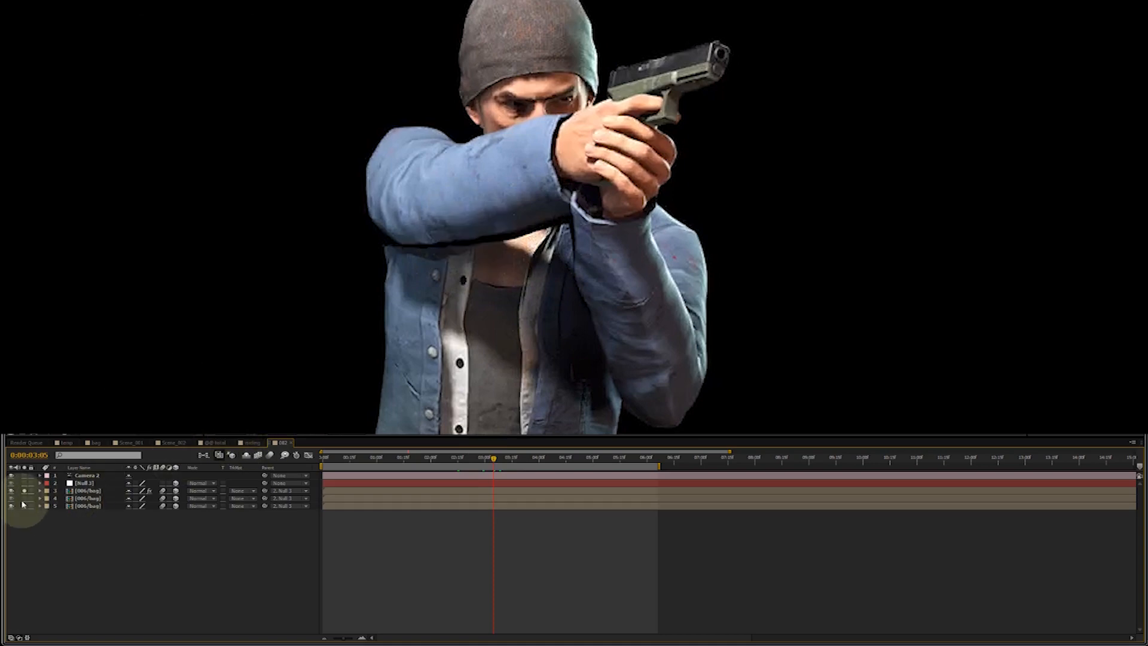
{"action": "left_click_drag", "start_coordinate": [24, 499], "coordinate": [25, 506]}
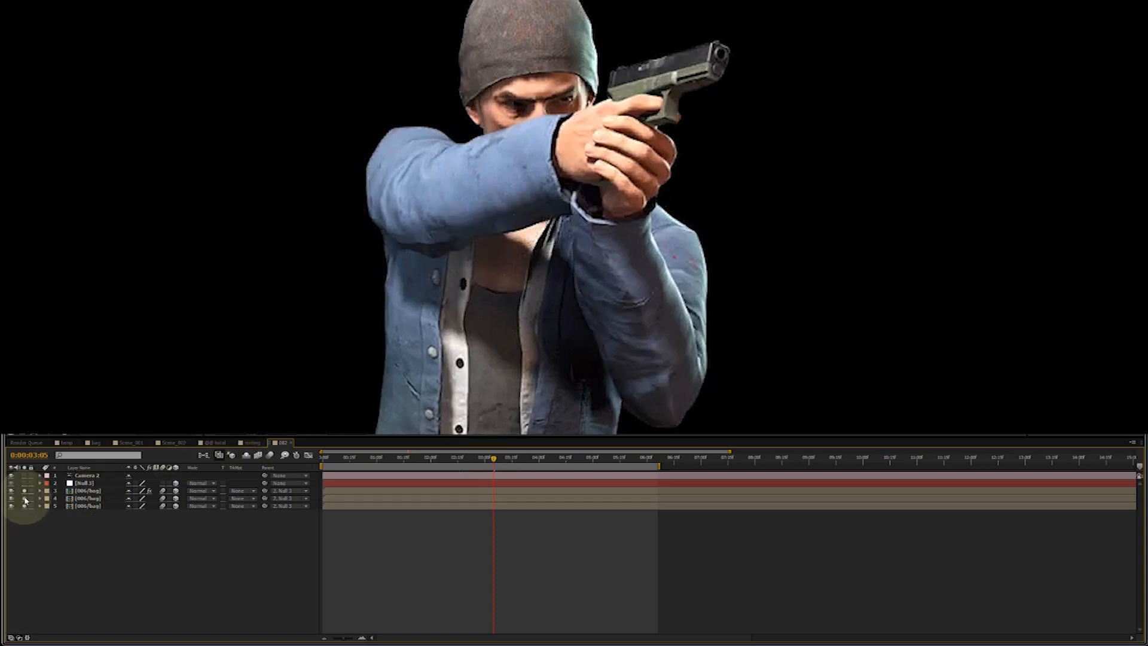
{"action": "left_click", "coordinate": [82, 499]}
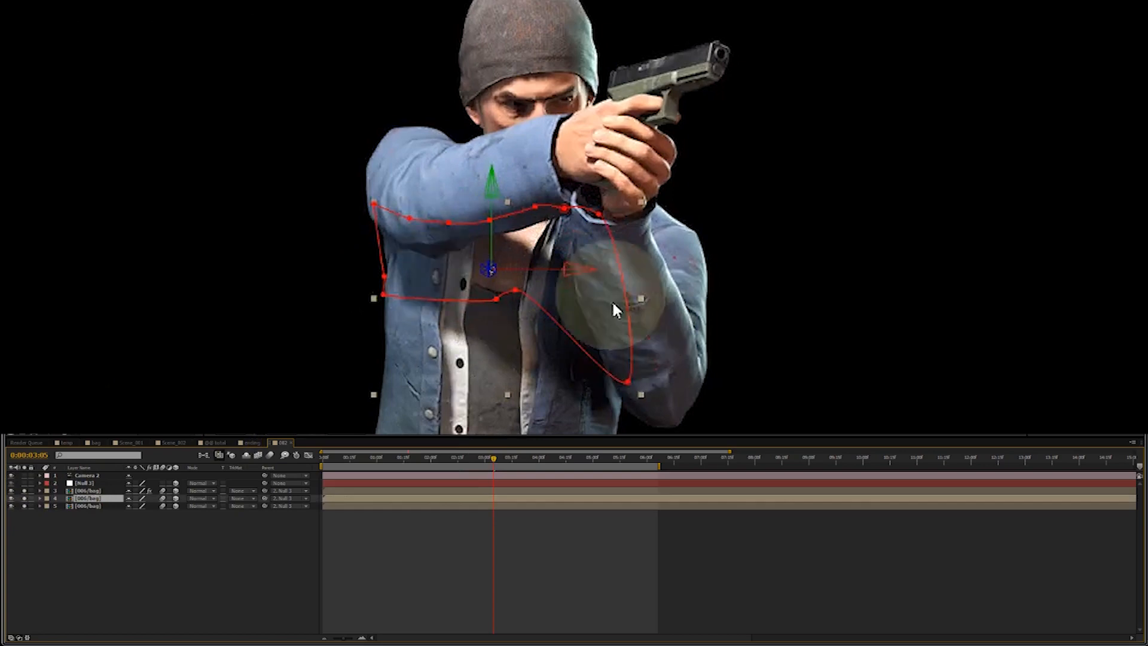
{"action": "key", "text": "s"}
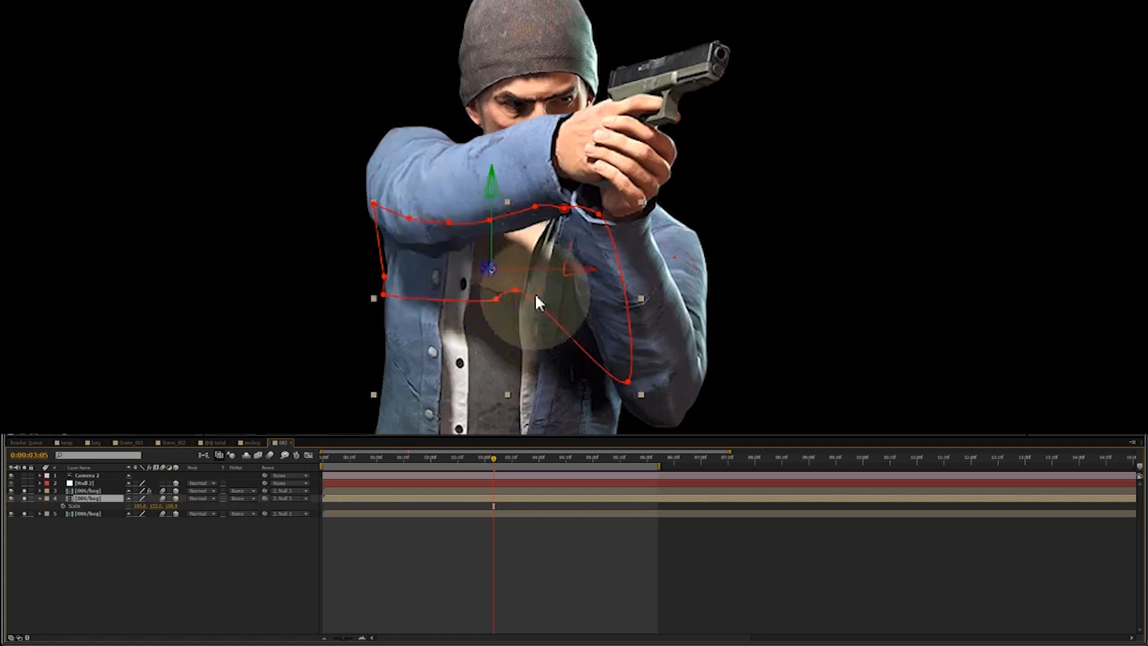
{"action": "left_click", "coordinate": [576, 298]}
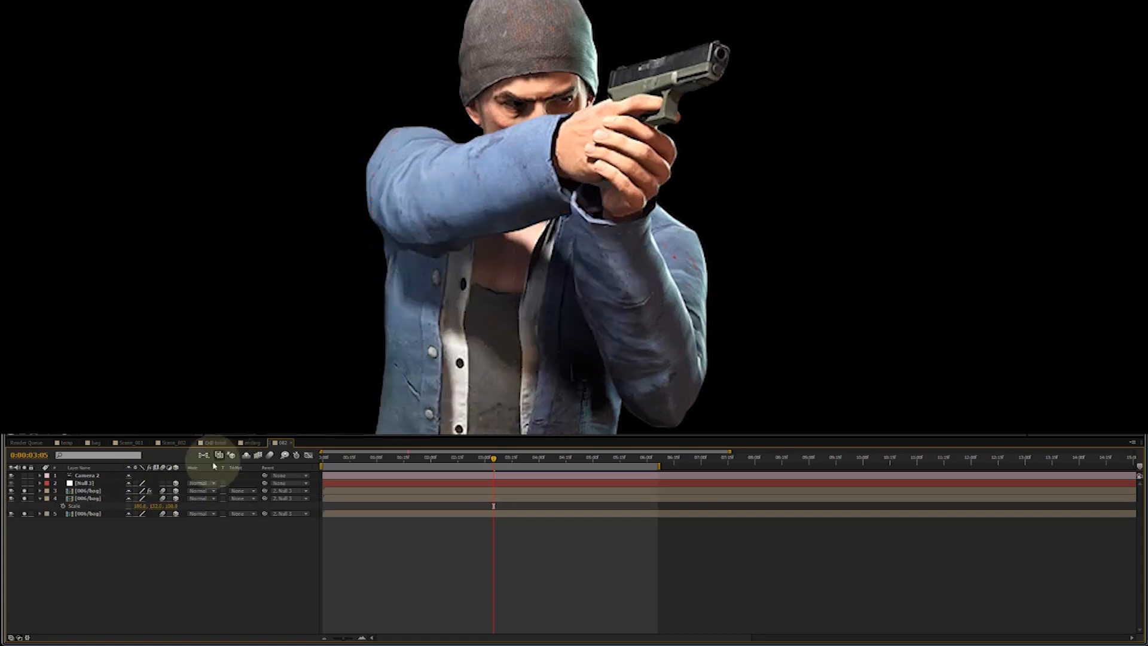
- Reveal the arms layer's Puppet keyframes and examine the hand and elbow pins and their movement over time
{"action": "left_click", "coordinate": [101, 491]}
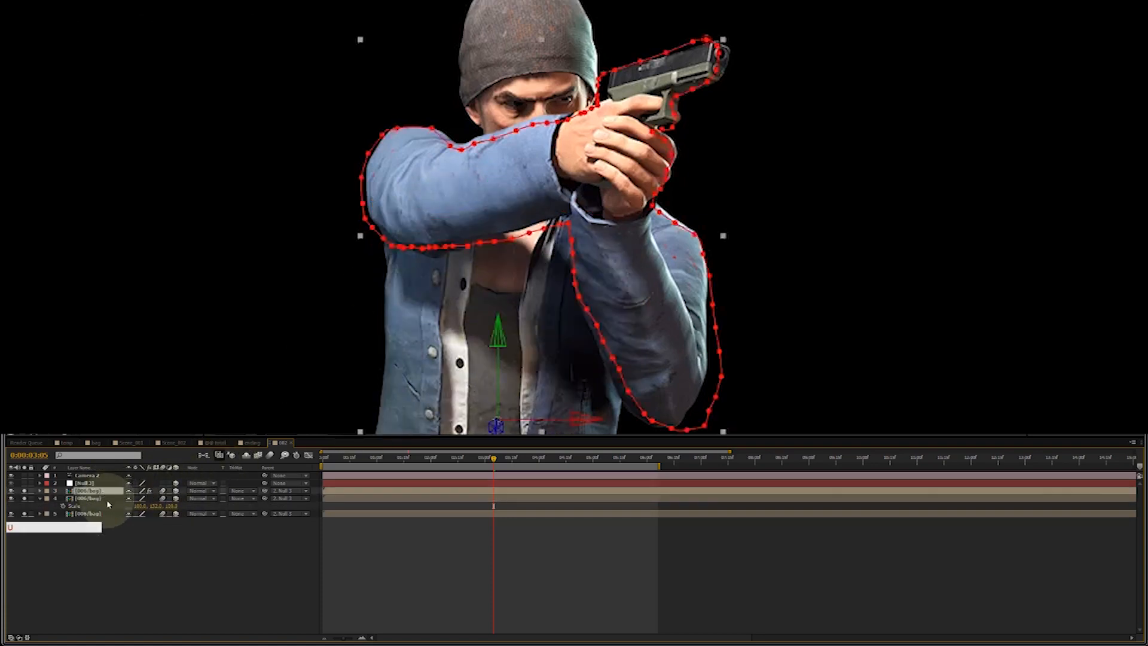
{"action": "key", "text": "u"}
{"action": "left_click", "coordinate": [70, 498]}
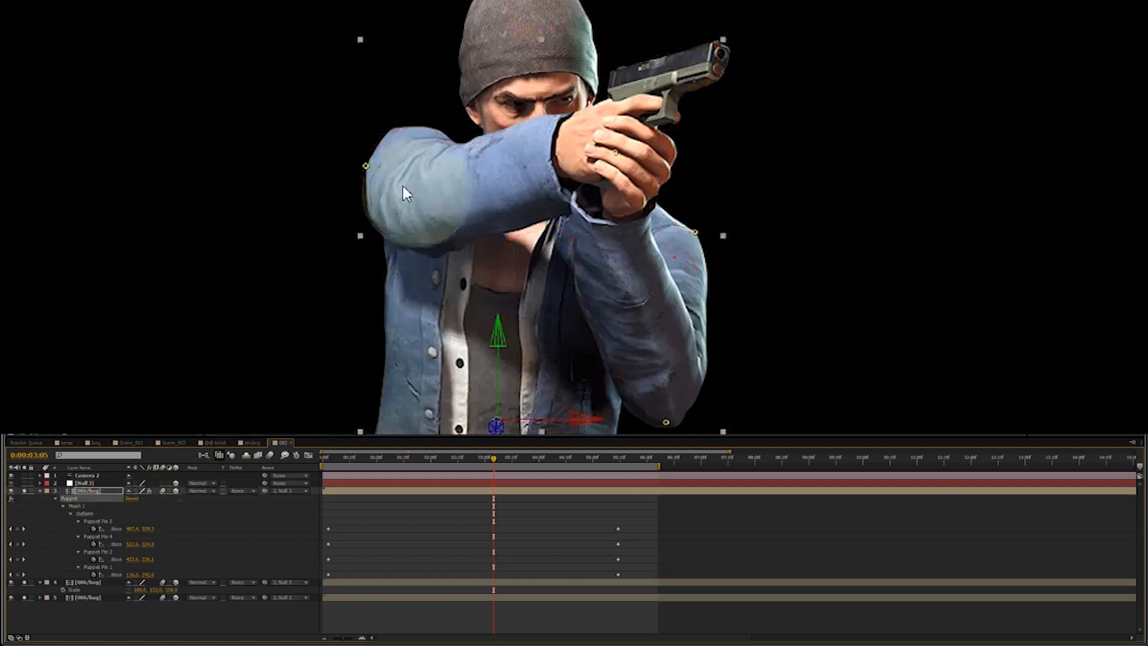
{"action": "left_click", "coordinate": [616, 153]}
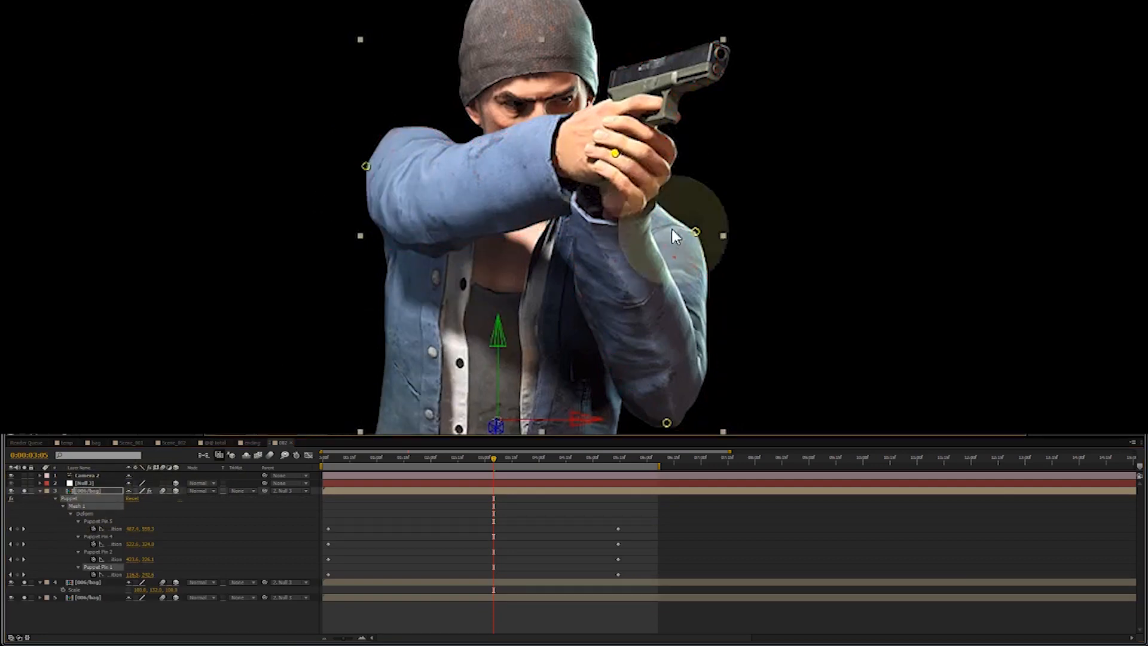
{"action": "left_click", "coordinate": [667, 422]}
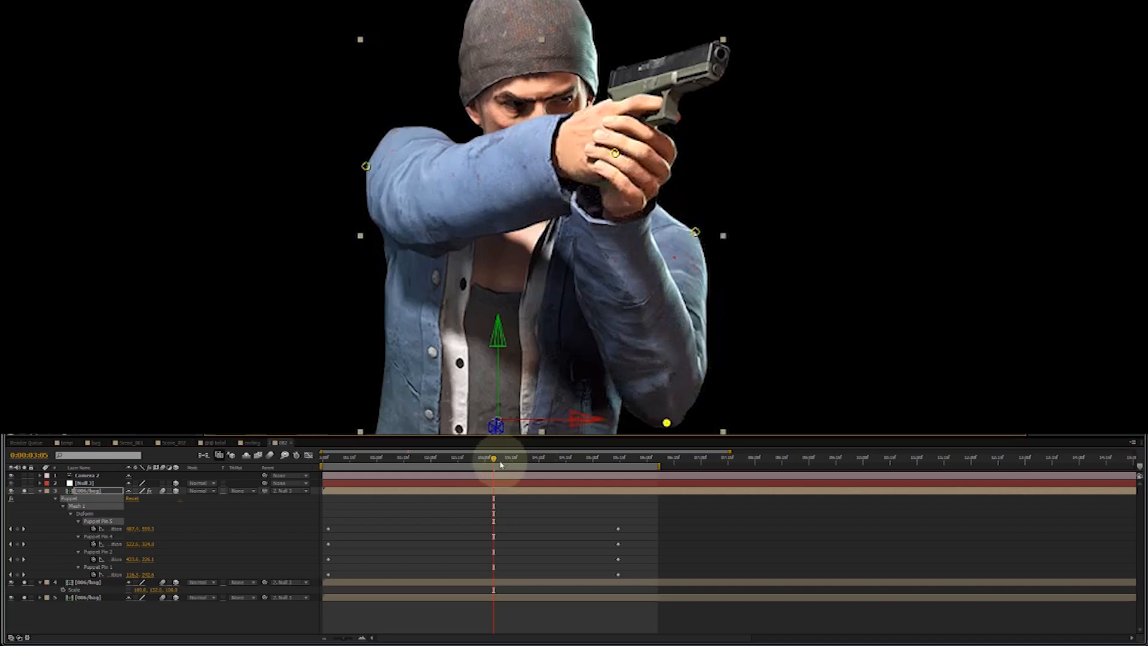
{"action": "left_click_drag", "start_coordinate": [501, 465], "coordinate": [600, 461]}
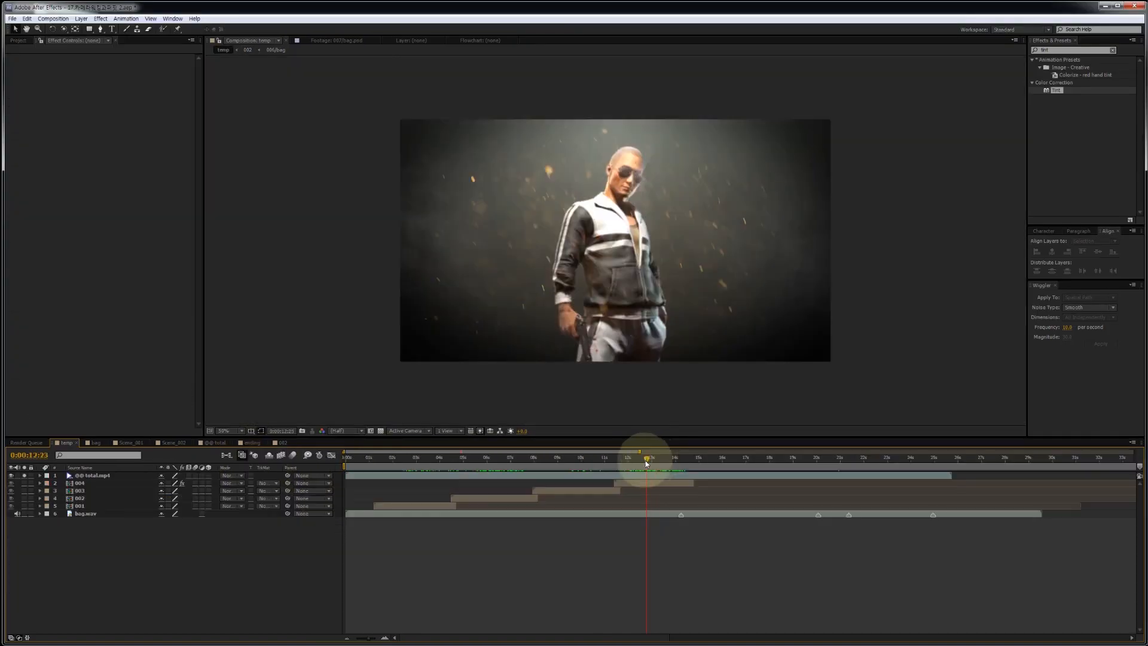
- Check the reference's sunglasses glint at 0:00:13:19, and apply CC Light Rays to layer 004 in @@ total at 0:00:13:03
{"action": "left_click_drag", "start_coordinate": [646, 461], "coordinate": [667, 457]}
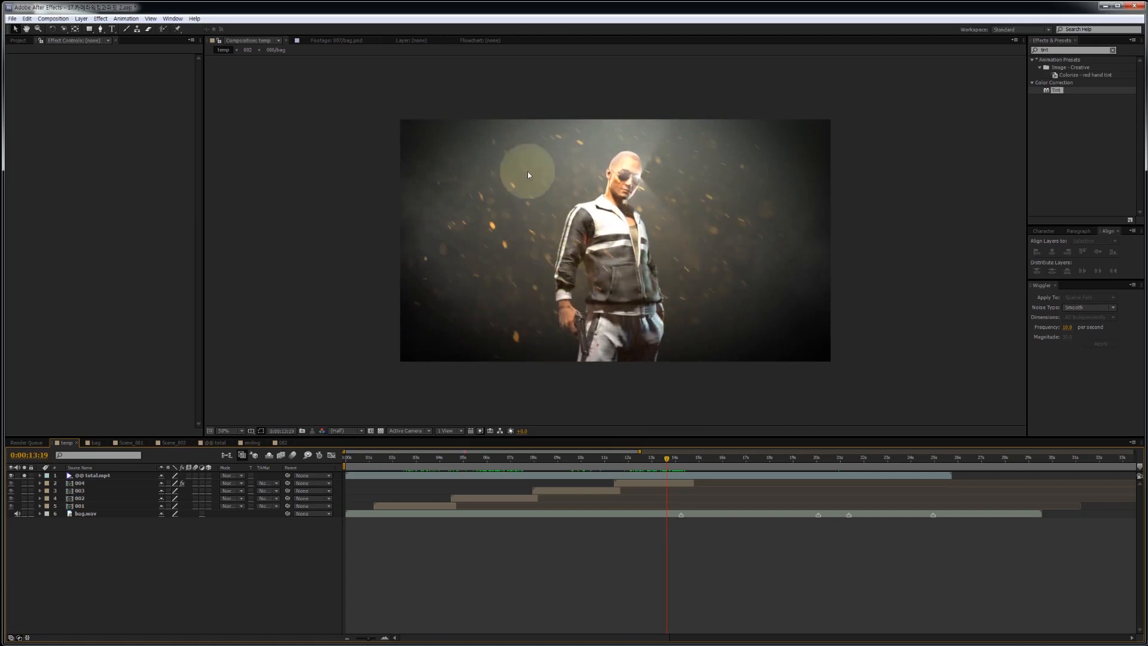
{"action": "left_click", "coordinate": [216, 443]}
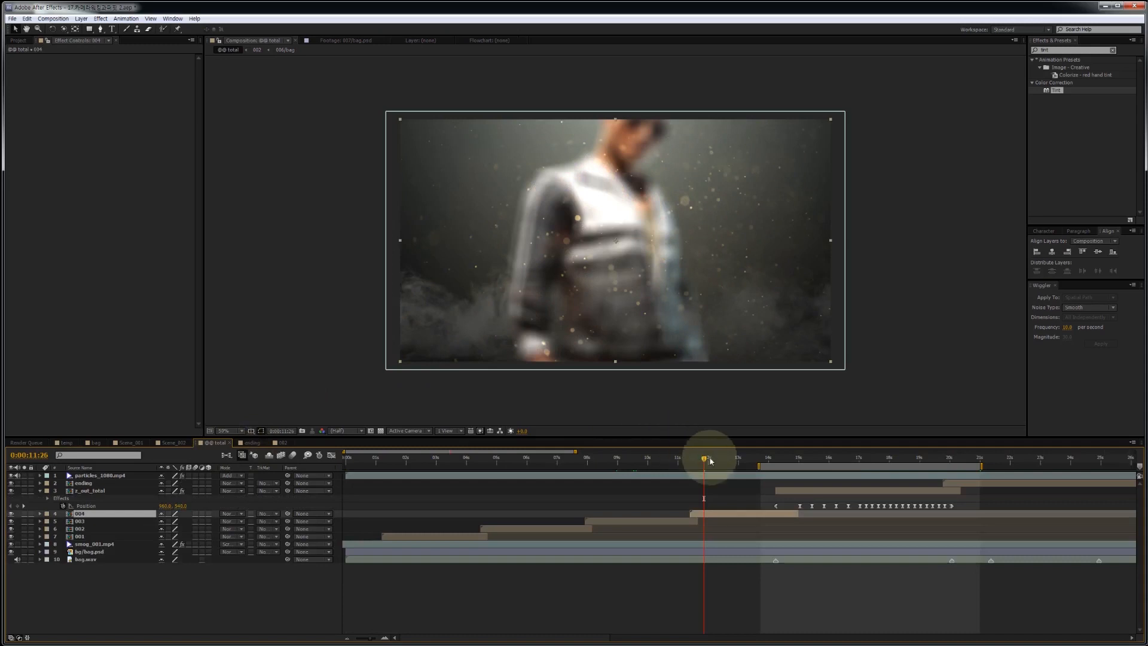
{"action": "left_click_drag", "start_coordinate": [706, 457], "coordinate": [742, 457]}
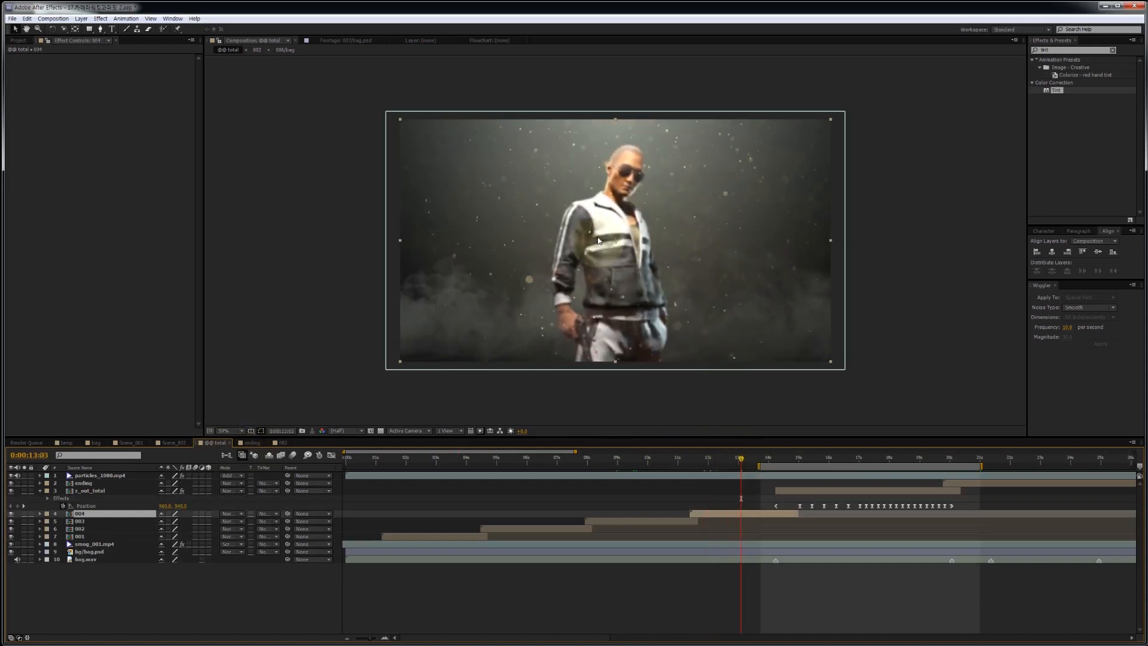
{"action": "left_click", "coordinate": [1047, 50]}
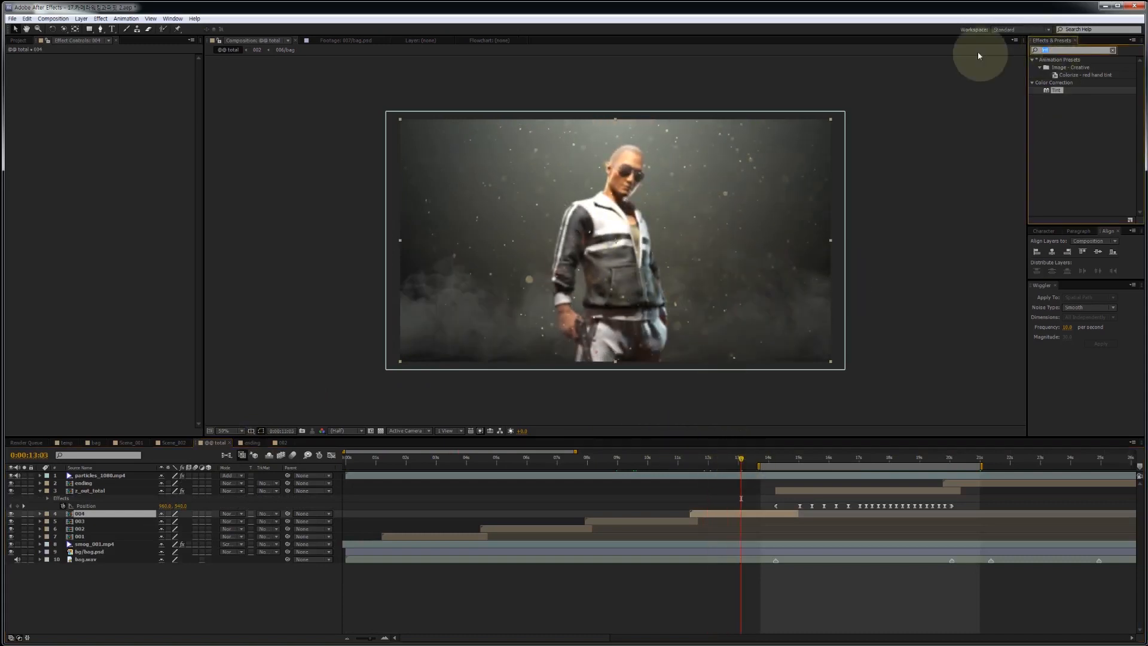
{"action": "type", "text": "cc light"}
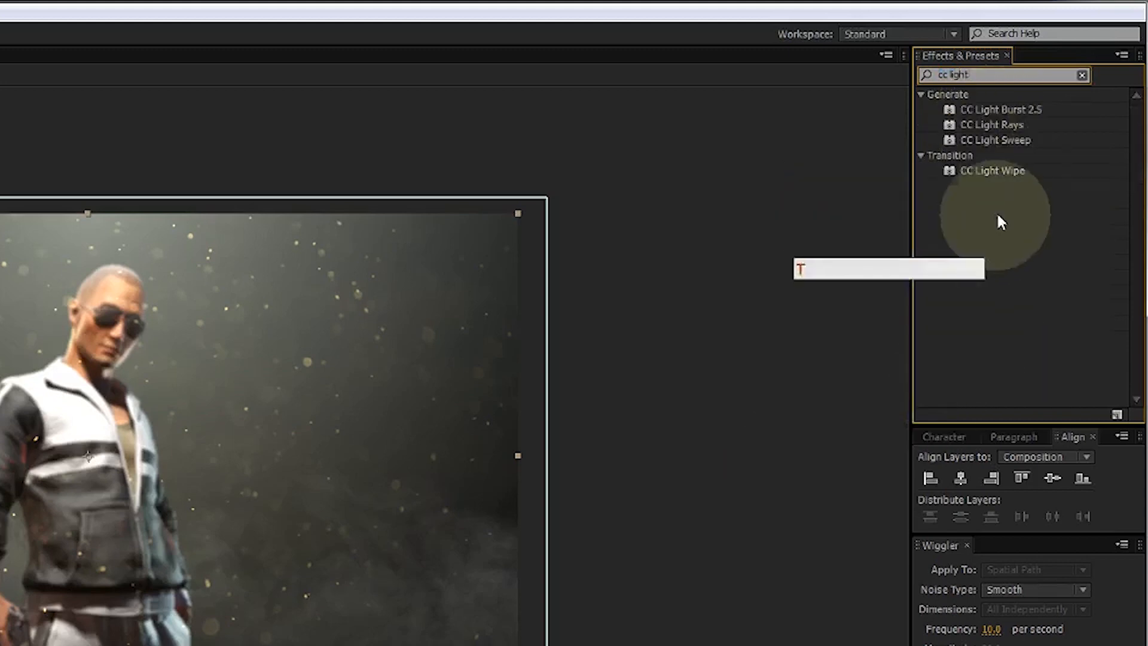
{"action": "left_click", "coordinate": [1007, 125]}
{"action": "double_click", "coordinate": [1004, 126]}
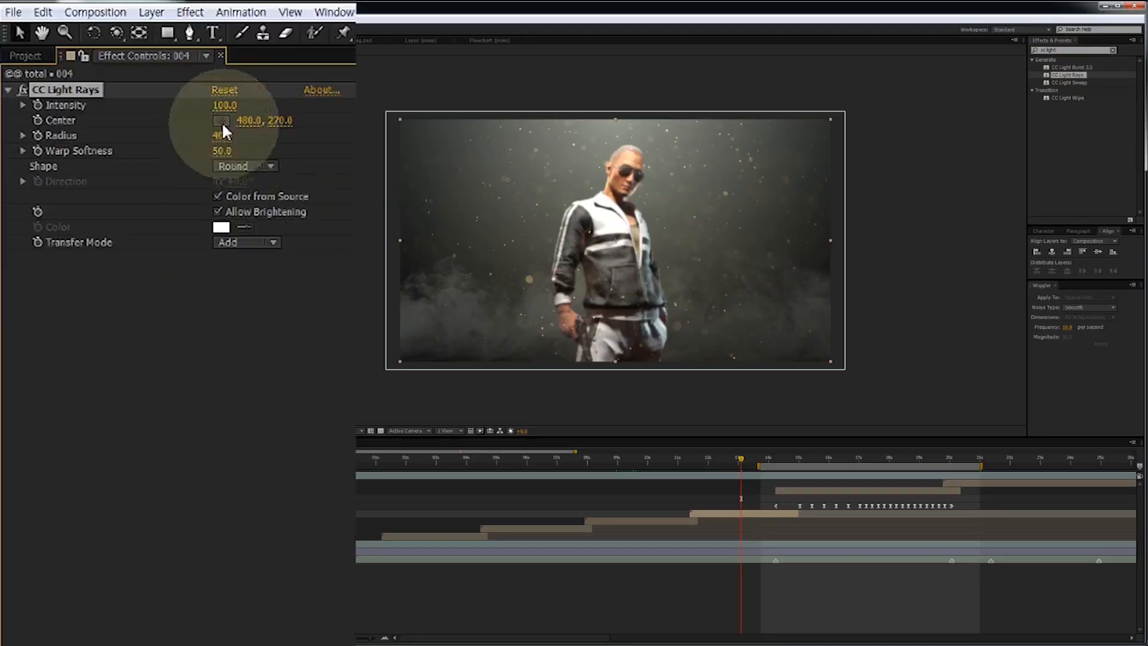
- Place the CC Light Rays center on the sunglasses at about 1072, 248 and turn off Color from Source
{"action": "left_click", "coordinate": [116, 72]}
{"action": "left_click", "coordinate": [640, 180]}
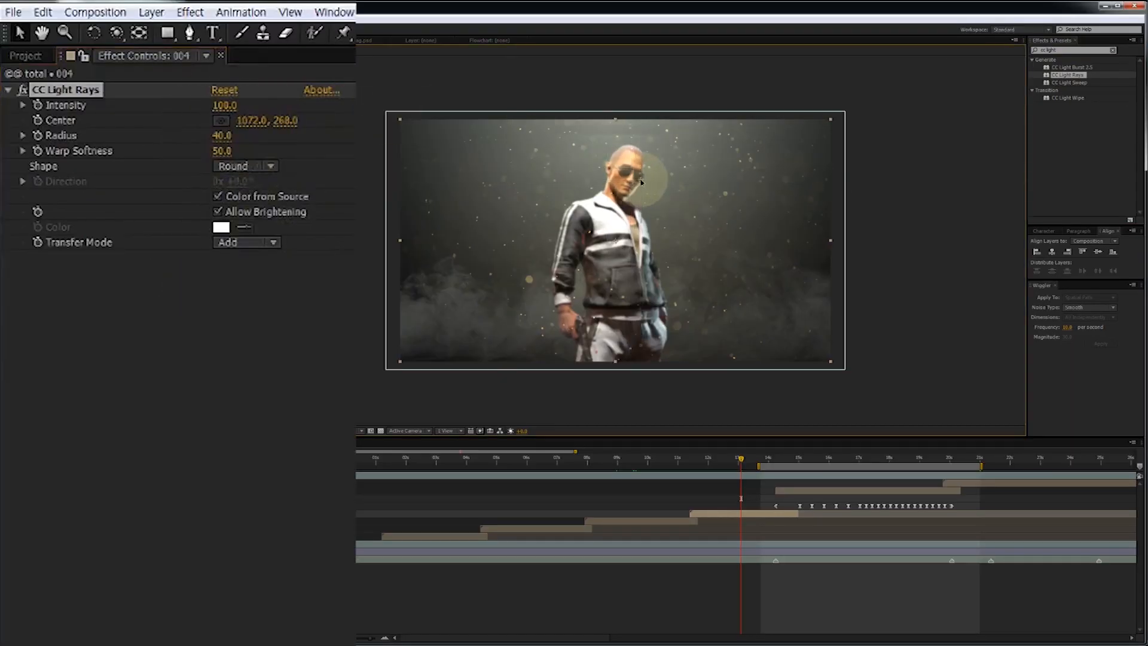
{"action": "left_click_drag", "start_coordinate": [641, 178], "coordinate": [360, 137]}
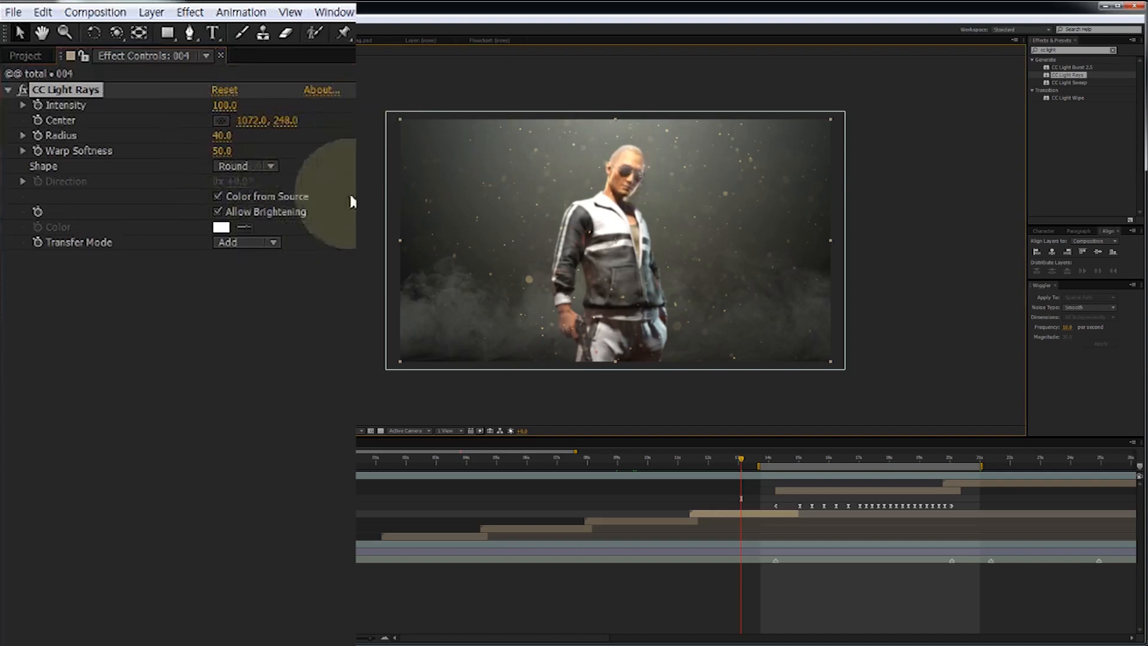
{"action": "left_click", "coordinate": [218, 197]}
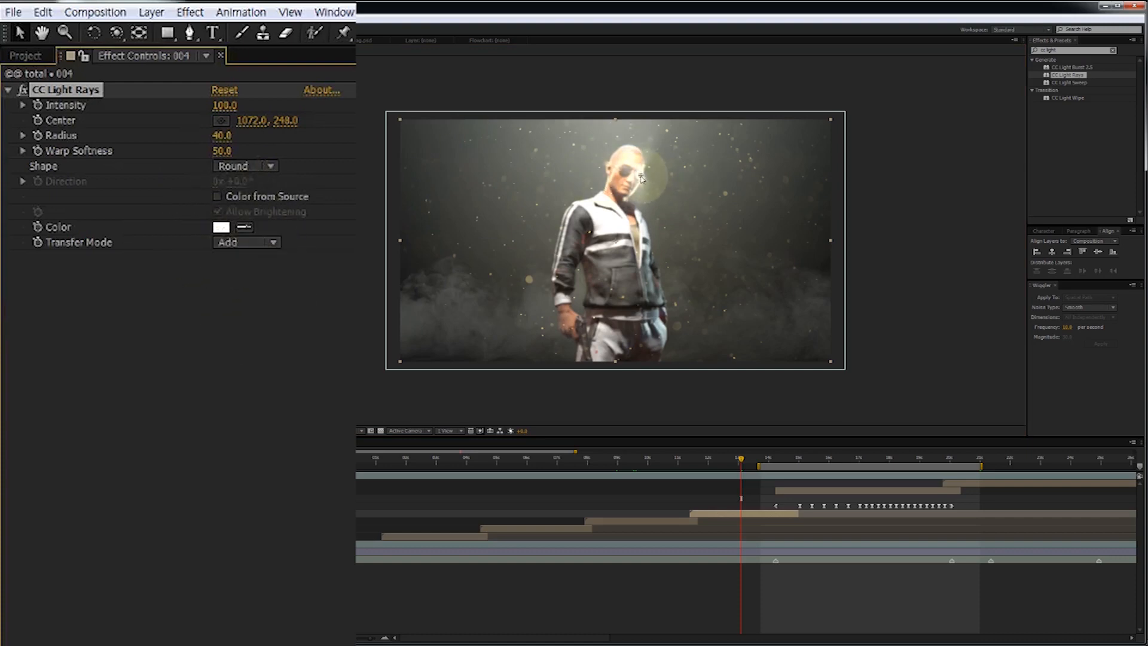
- Keyframe the CC Light Rays Center from 1048, 236 at 0:00:13:03 to 1064, 296 near the end of layer 004
{"action": "mouse_move", "coordinate": [641, 178]}
{"action": "left_mouse_down"}
{"action": "mouse_move", "coordinate": [650, 182]}
{"action": "mouse_move", "coordinate": [636, 176]}
{"action": "left_mouse_up"}
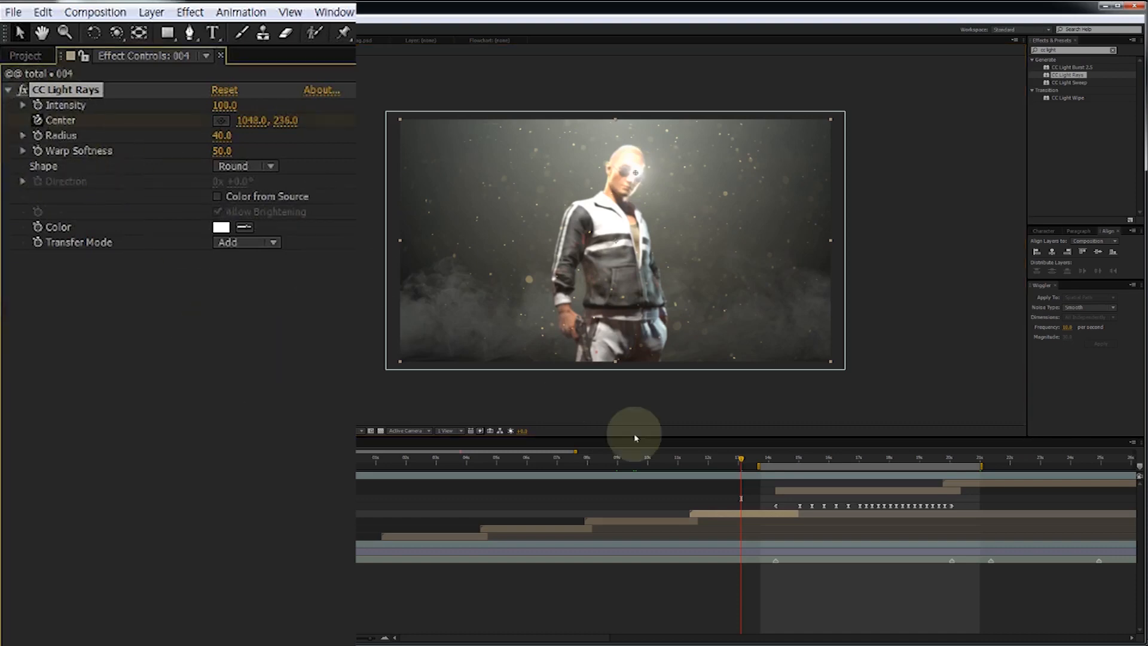
{"action": "left_click_drag", "start_coordinate": [742, 461], "coordinate": [791, 469]}
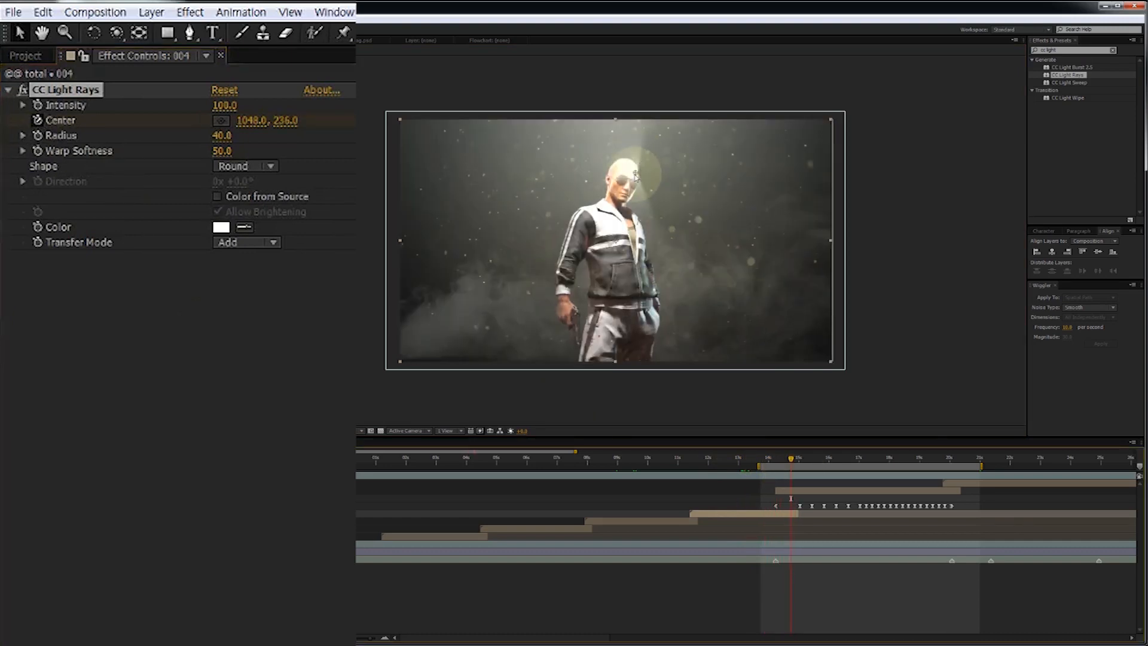
{"action": "left_click_drag", "start_coordinate": [636, 176], "coordinate": [451, 258]}
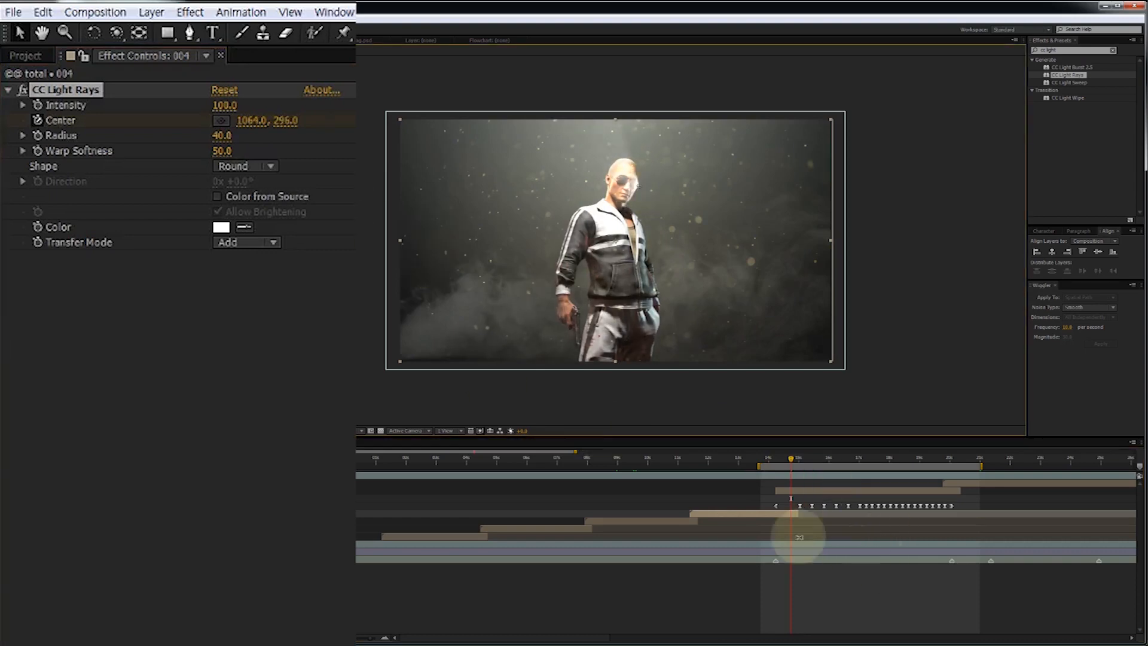
{"action": "left_click", "coordinate": [789, 519]}
{"action": "key", "text": "u"}
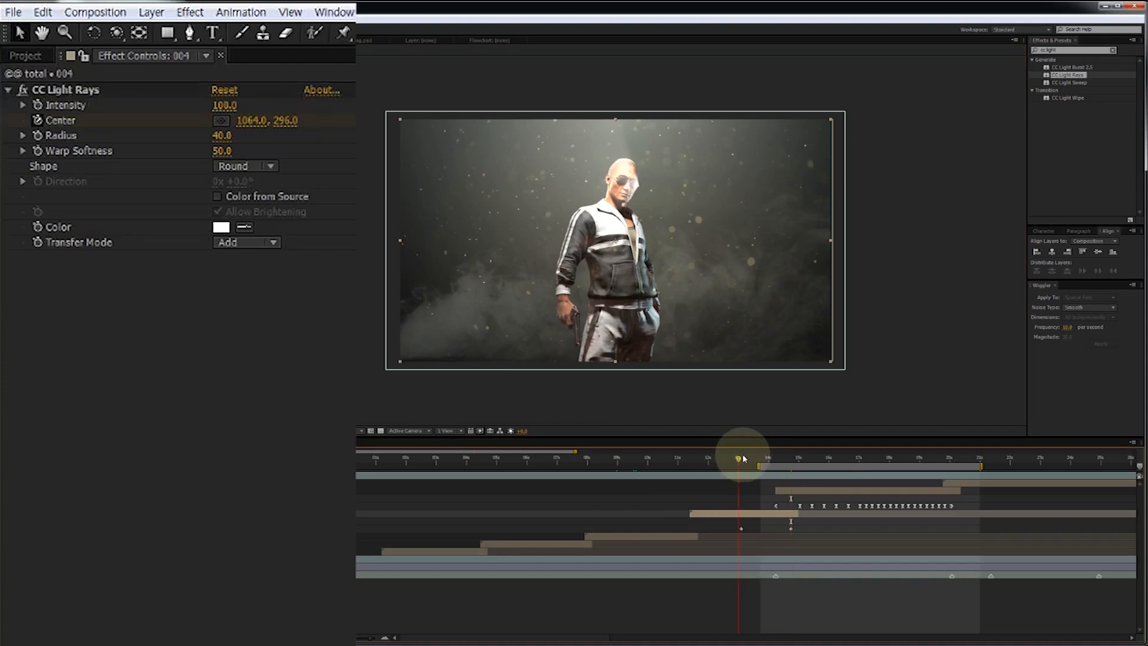
- Keyframe the CC Light Rays Intensity from 0 at 0:00:13:03 to 100 just before 0:00:14:00
{"action": "mouse_move", "coordinate": [744, 459]}
{"action": "left_mouse_down"}
{"action": "mouse_move", "coordinate": [779, 458]}
{"action": "mouse_move", "coordinate": [741, 458]}
{"action": "left_mouse_up"}
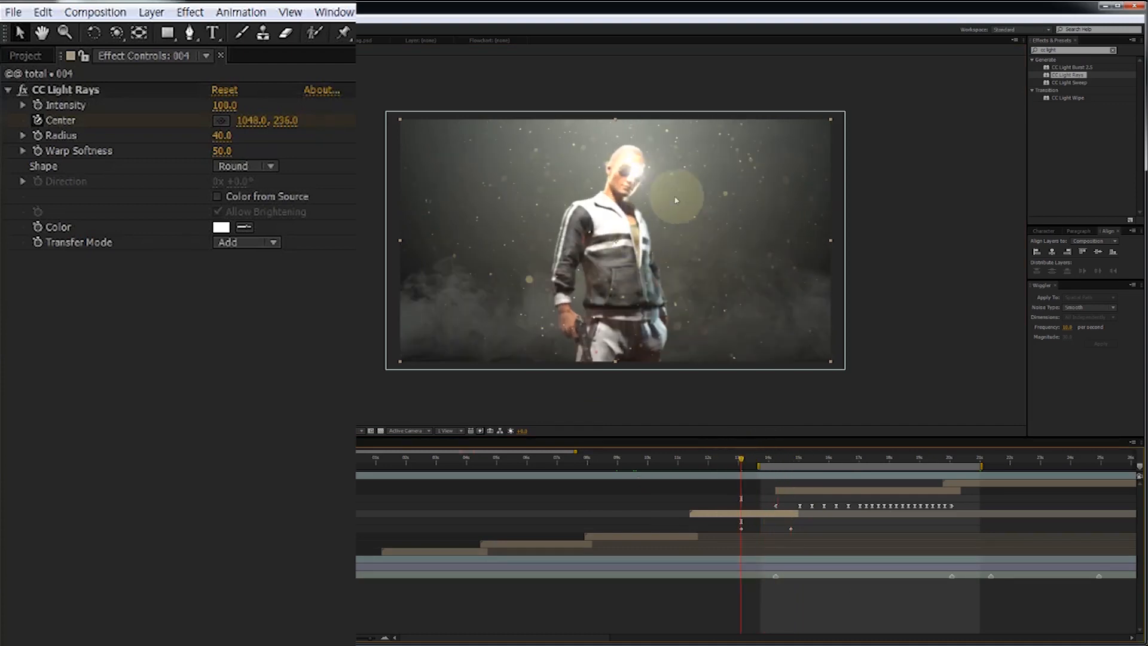
{"action": "left_click", "coordinate": [35, 105]}
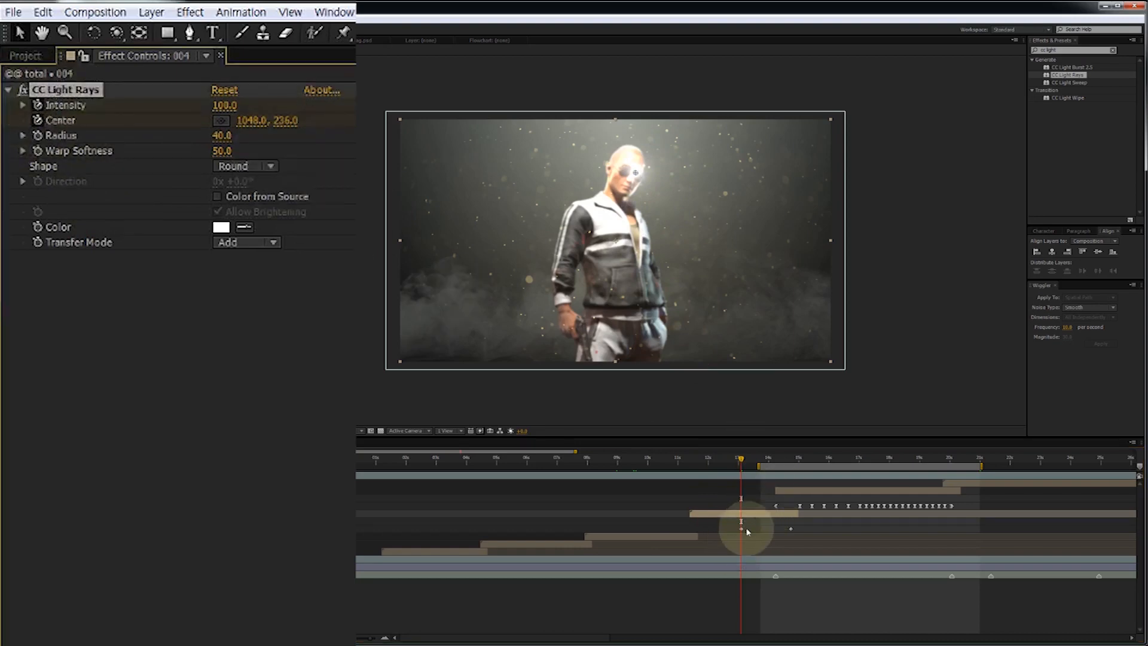
{"action": "key", "text": "u"}
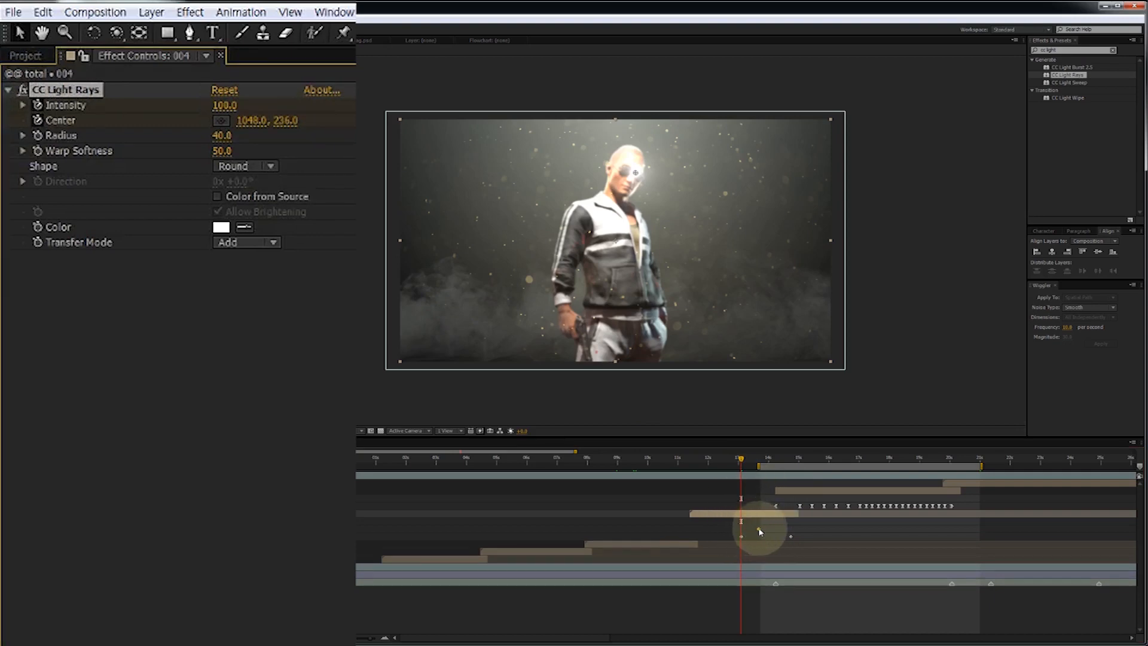
{"action": "left_click", "coordinate": [759, 529]}
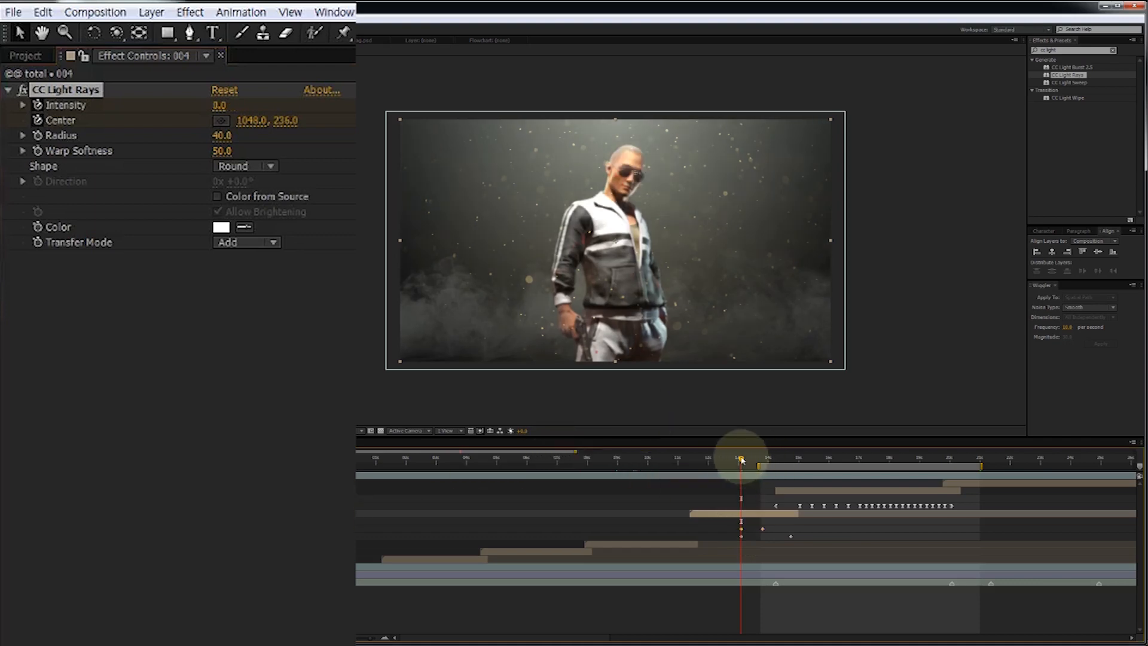
- Preview the animated light rays on layer 004, and review the reference's ending from the explosion group to the title
{"action": "left_click_drag", "start_coordinate": [741, 459], "coordinate": [794, 462]}
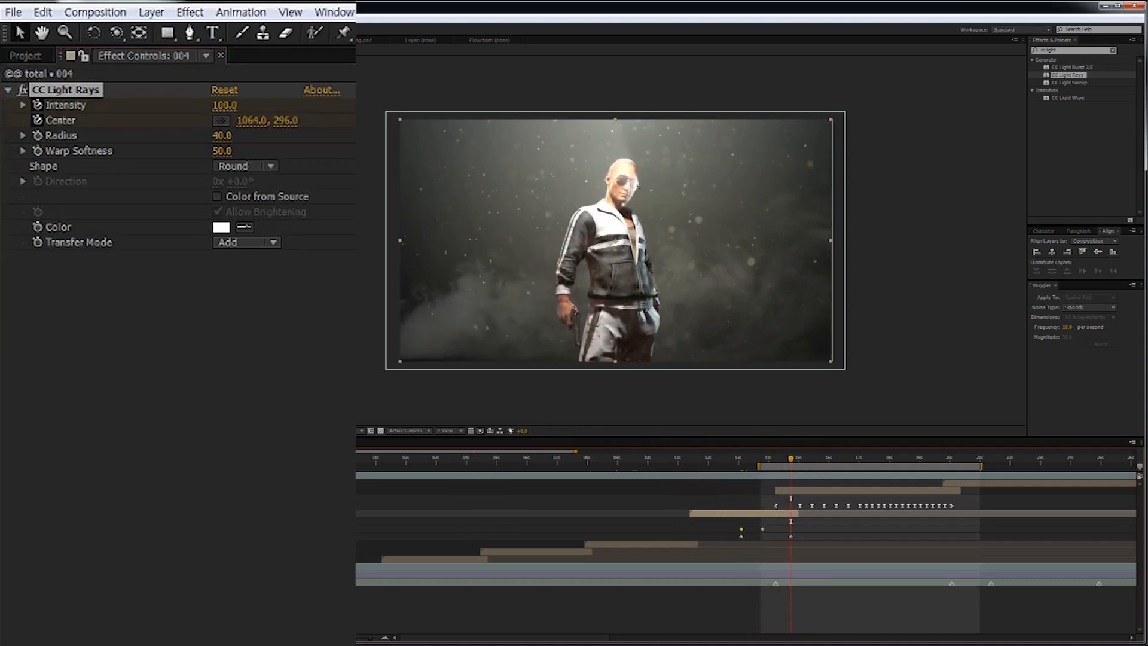
{"action": "left_click_drag", "start_coordinate": [744, 462], "coordinate": [787, 465]}
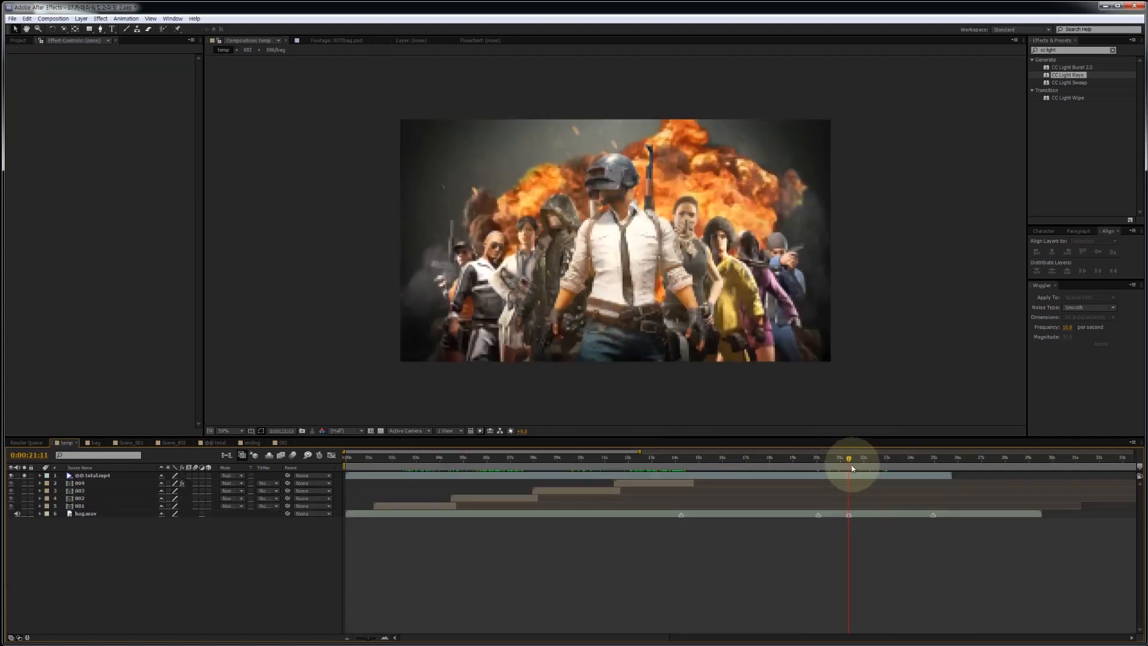
{"action": "left_click_drag", "start_coordinate": [854, 463], "coordinate": [884, 467]}
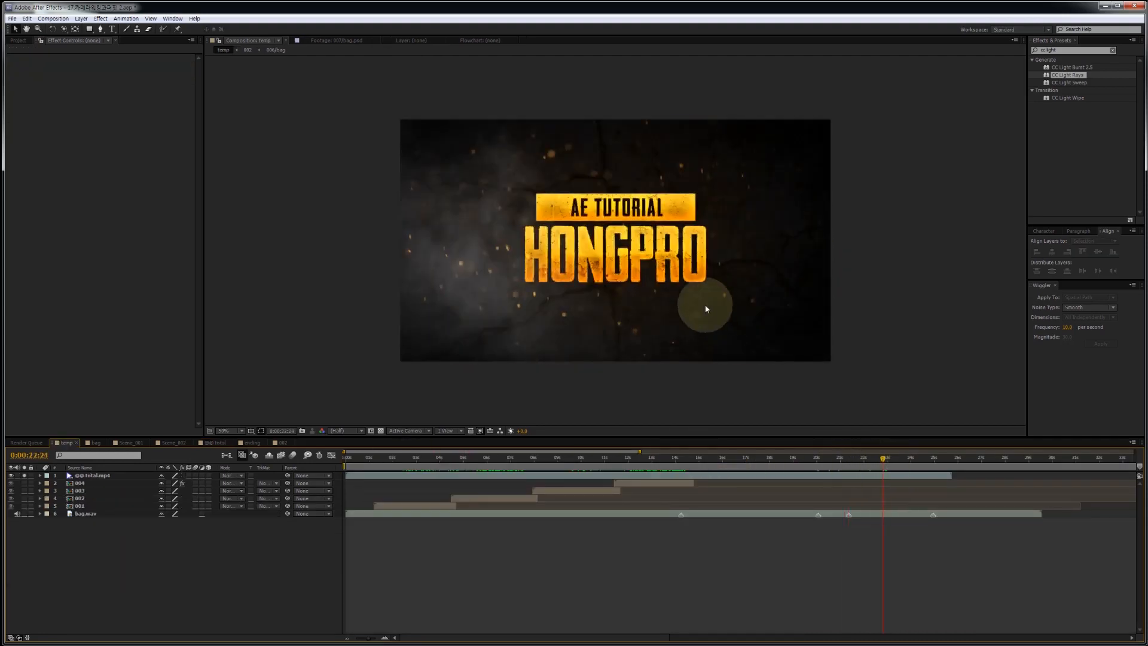